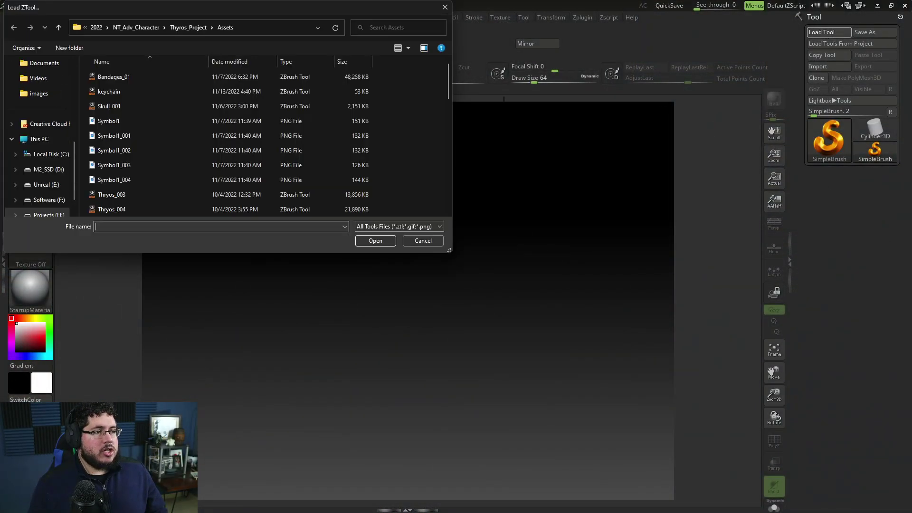
# Load the ZSphere_Armature tool from the project's Assets folder and hide LightBox
pyautogui.scroll(-7, 158, 180)
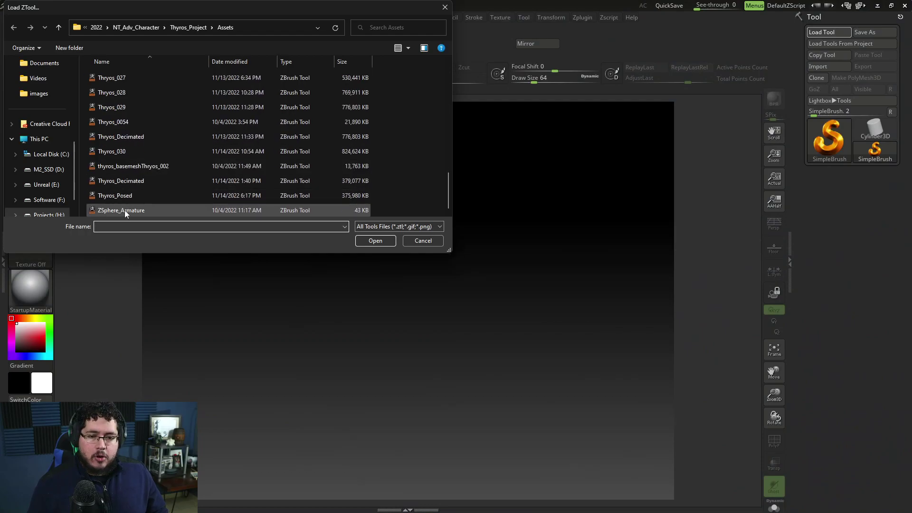
pyautogui.doubleClick(126, 210)
pyautogui.press(',')
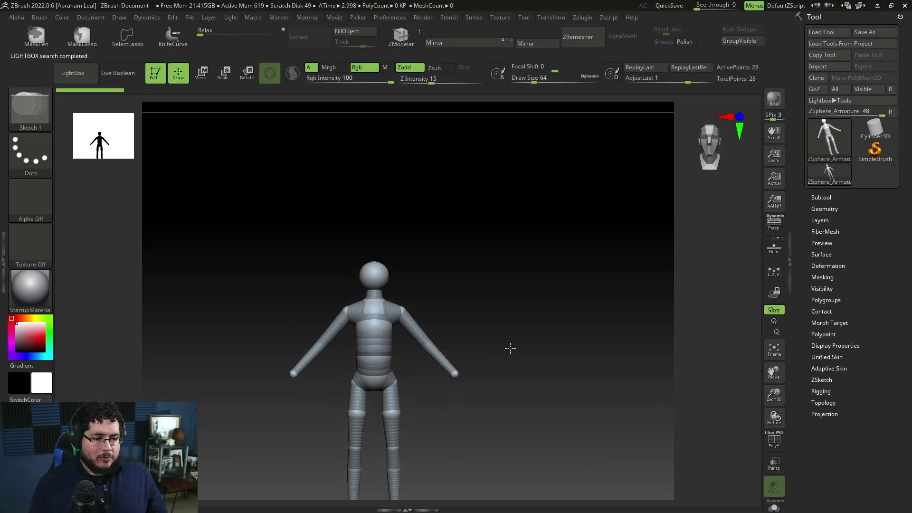
pyautogui.keyDown('alt'); pyautogui.moveTo(516, 379); pyautogui.dragTo(529, 310); pyautogui.keyUp('alt')
# Load the Thyros_030 character tool from the Assets folder
pyautogui.click(827, 33)
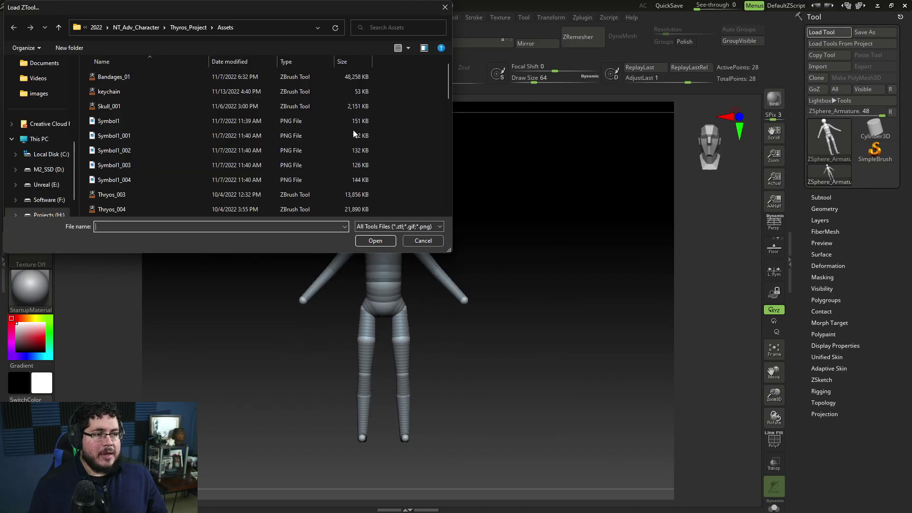
pyautogui.scroll(-5, 215, 173)
pyautogui.doubleClick(125, 152)
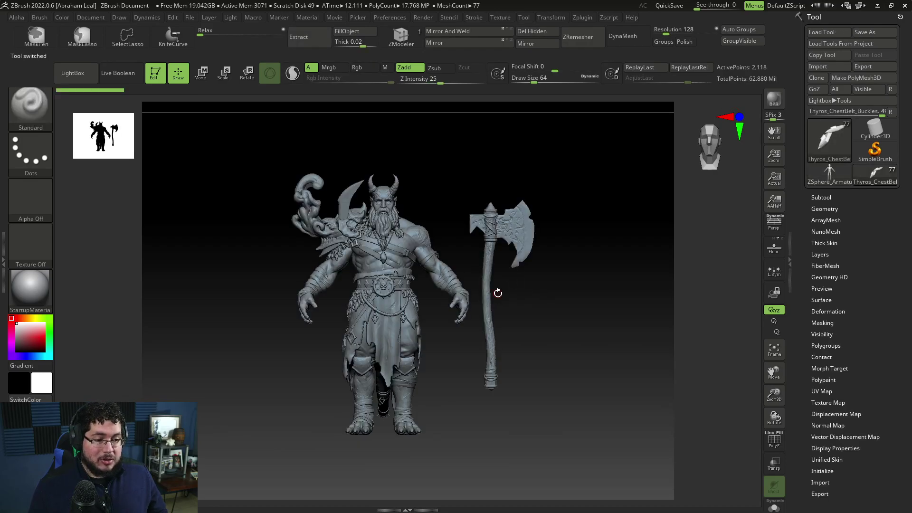
# Examine the horned character sculpt and its axe from the front, both close up and at full height
pyautogui.moveTo(540, 324); pyautogui.dragTo(580, 338)
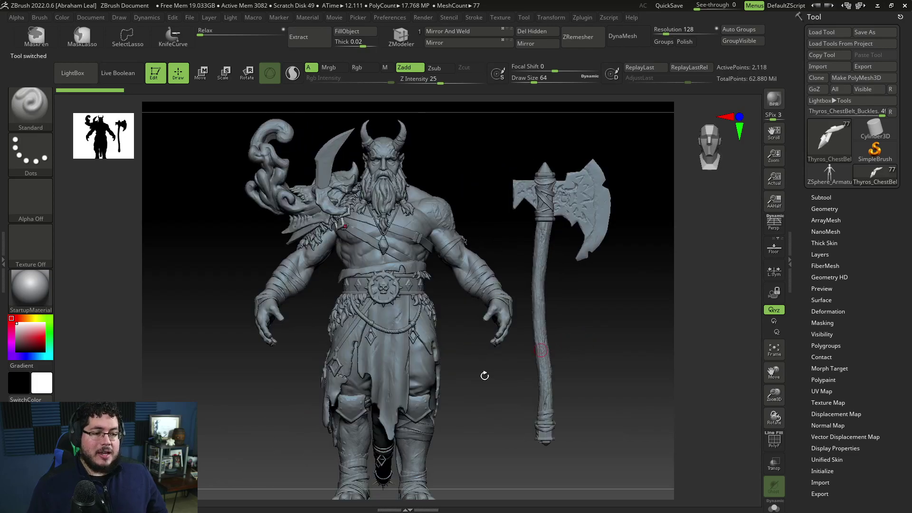
pyautogui.keyDown('alt'); pyautogui.moveTo(493, 409); pyautogui.dragTo(497, 391); pyautogui.keyUp('alt')
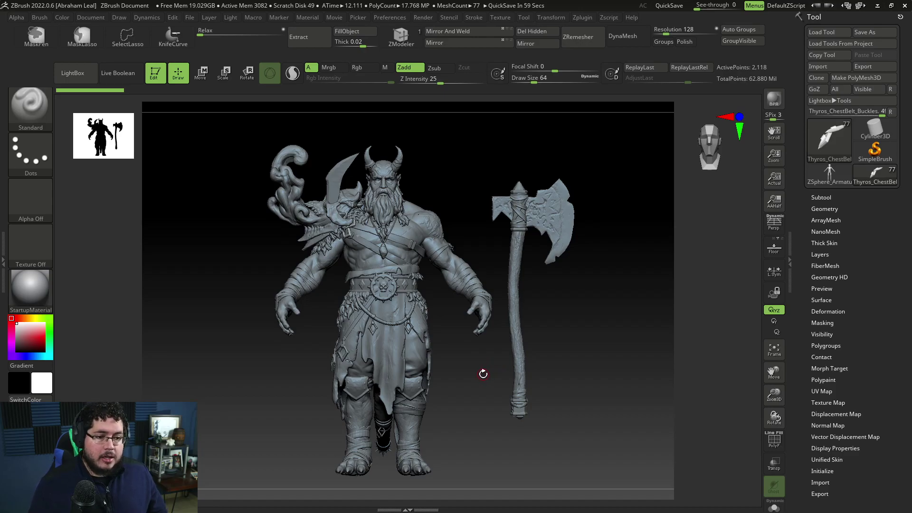
pyautogui.moveTo(483, 373); pyautogui.dragTo(566, 347)
pyautogui.moveTo(610, 269); pyautogui.dragTo(617, 259)
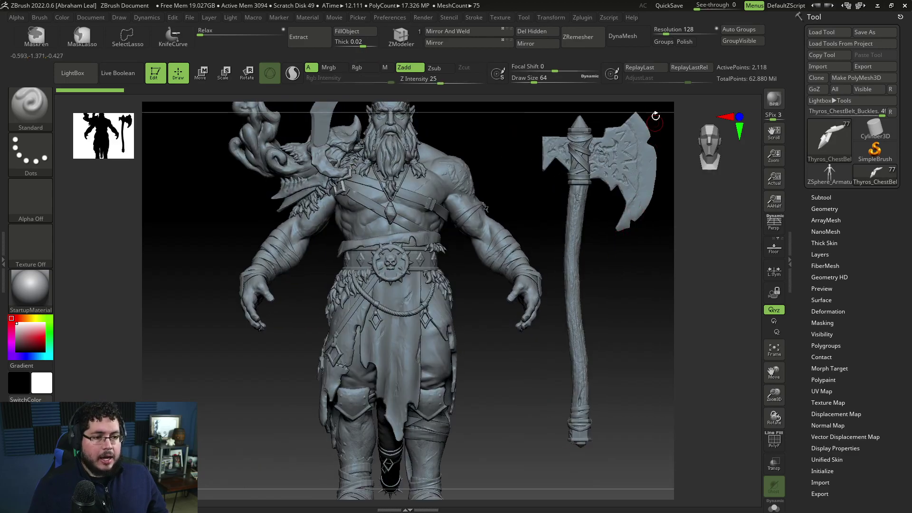
pyautogui.keyDown('alt'); pyautogui.moveTo(519, 164); pyautogui.dragTo(528, 231); pyautogui.keyUp('alt')
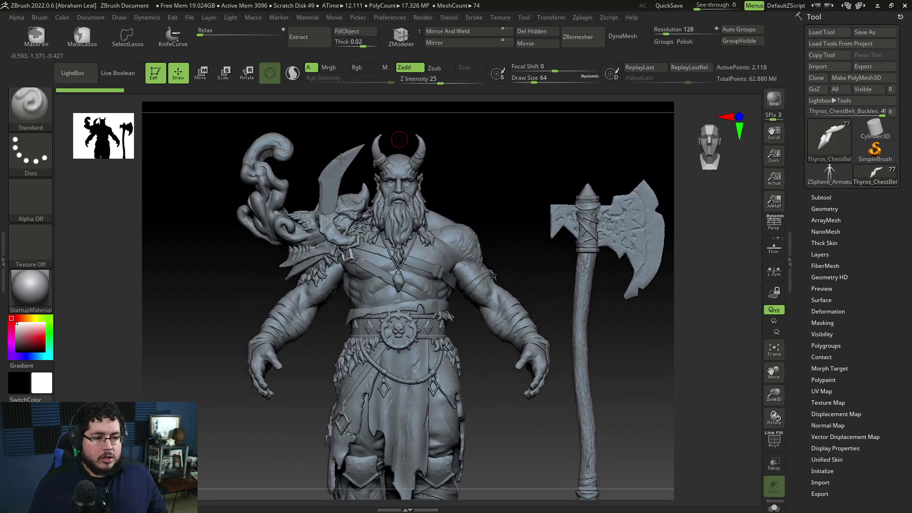
pyautogui.keyDown('alt'); pyautogui.moveTo(621, 416); pyautogui.dragTo(597, 342); pyautogui.keyUp('alt')
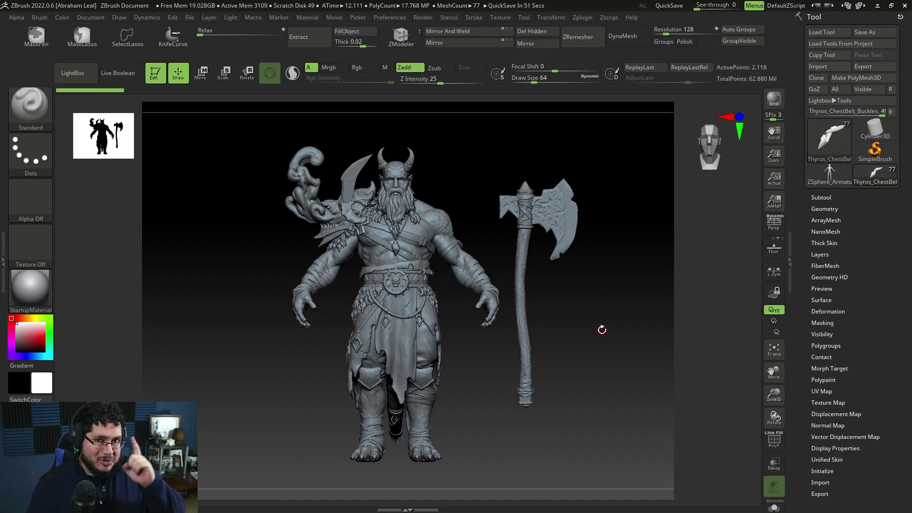
pyautogui.keyDown('ctrl'); pyautogui.moveTo(597, 374); pyautogui.dragTo(591, 353, button='right'); pyautogui.keyUp('ctrl')
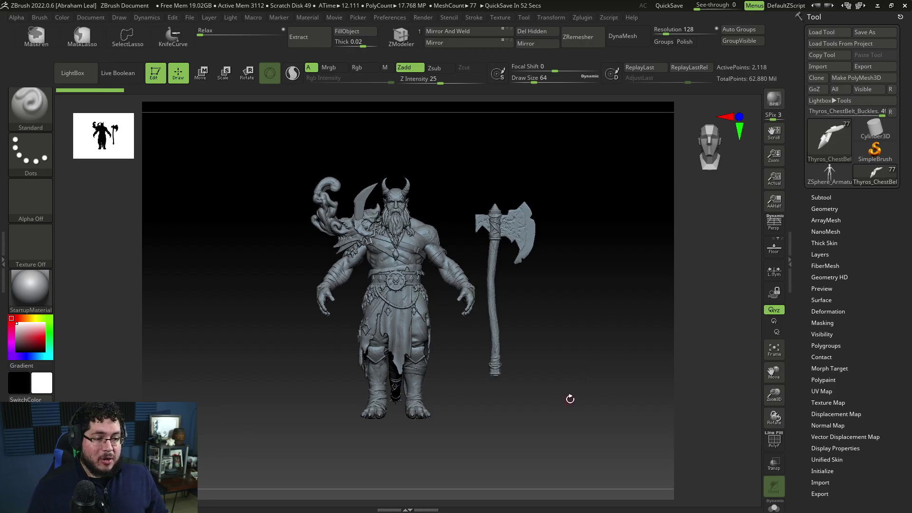
pyautogui.moveTo(571, 399); pyautogui.dragTo(596, 407)
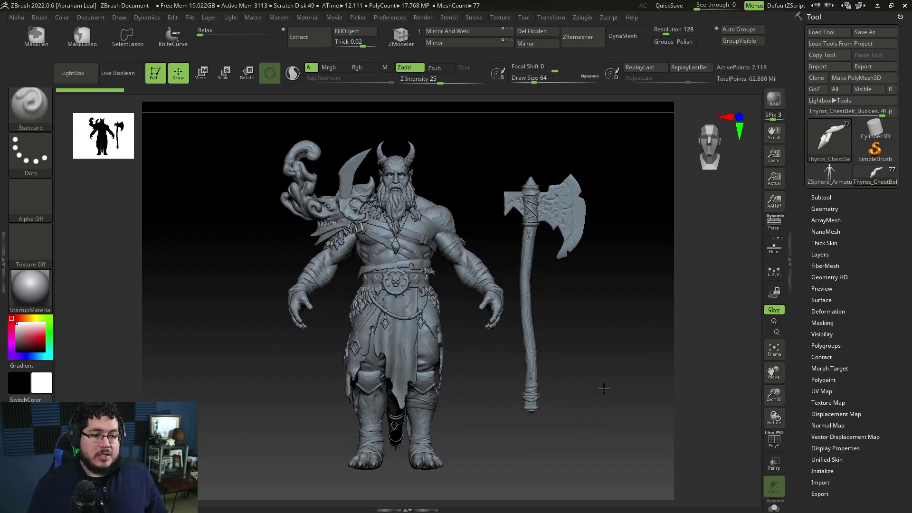
pyautogui.keyDown('ctrl'); pyautogui.moveTo(604, 388); pyautogui.dragTo(604, 387, button='right'); pyautogui.keyUp('ctrl')
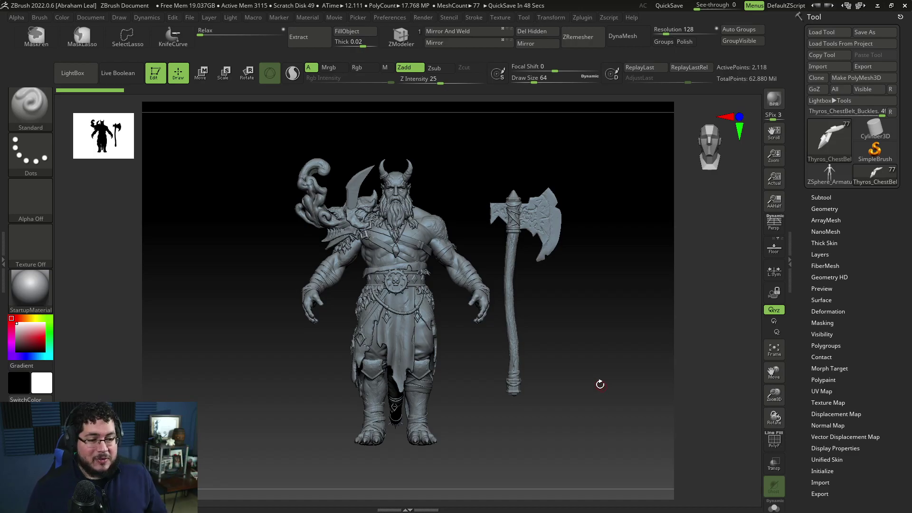
pyautogui.moveTo(599, 384); pyautogui.dragTo(592, 414)
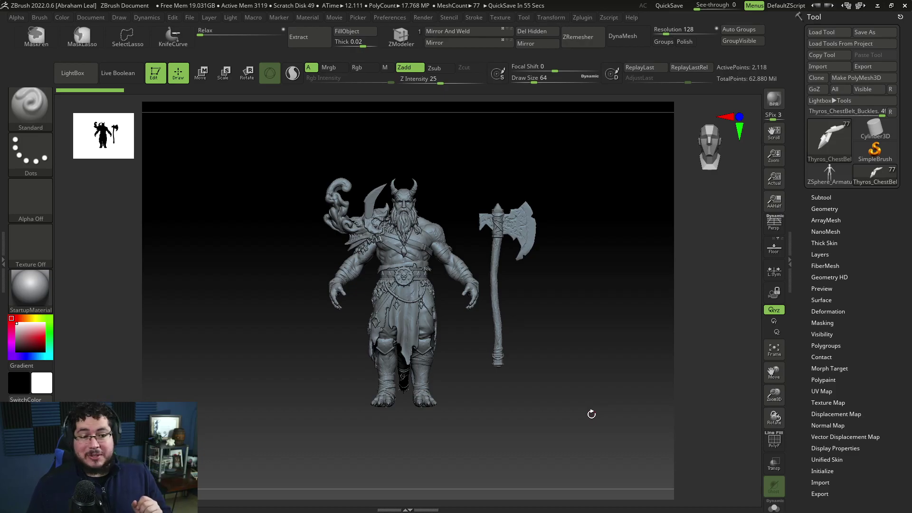
pyautogui.keyDown('alt'); pyautogui.moveTo(601, 385); pyautogui.dragTo(608, 422); pyautogui.keyUp('alt')
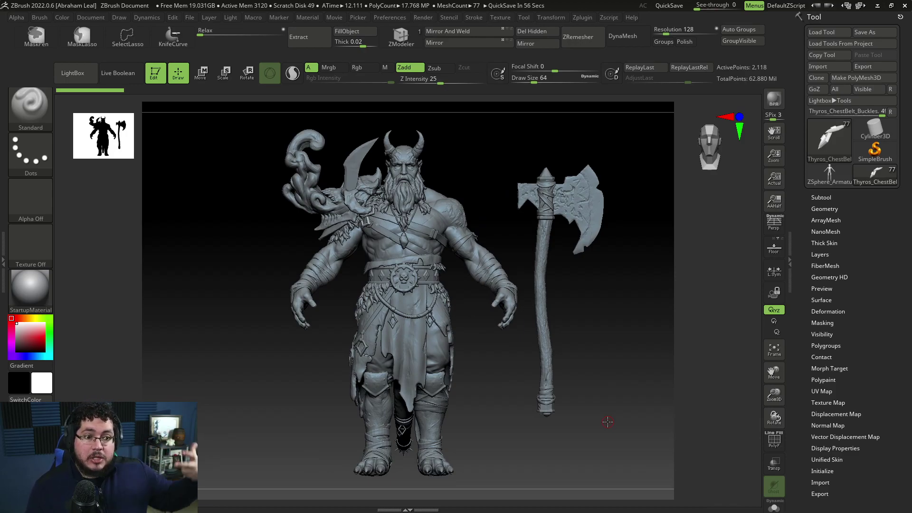
pyautogui.keyDown('alt'); pyautogui.moveTo(606, 394); pyautogui.dragTo(630, 343); pyautogui.keyUp('alt')
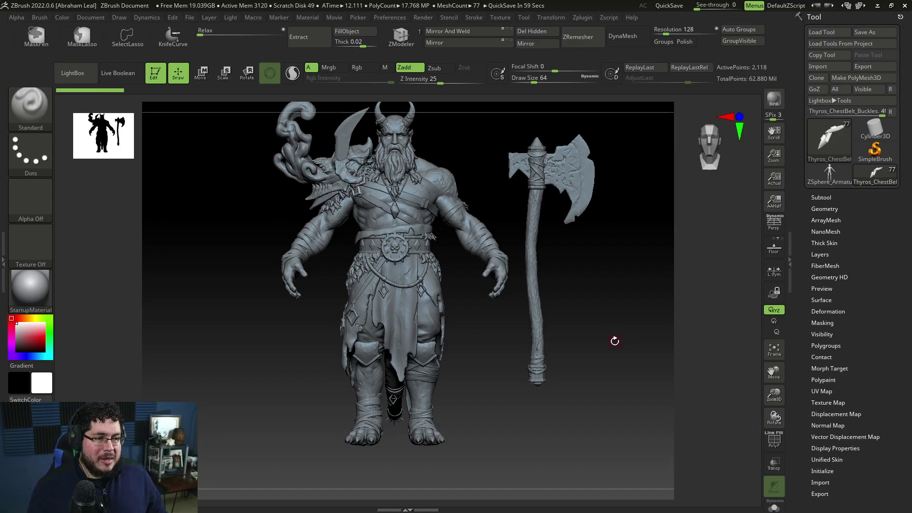
pyautogui.keyDown('alt'); pyautogui.moveTo(617, 433); pyautogui.dragTo(630, 388); pyautogui.keyUp('alt')
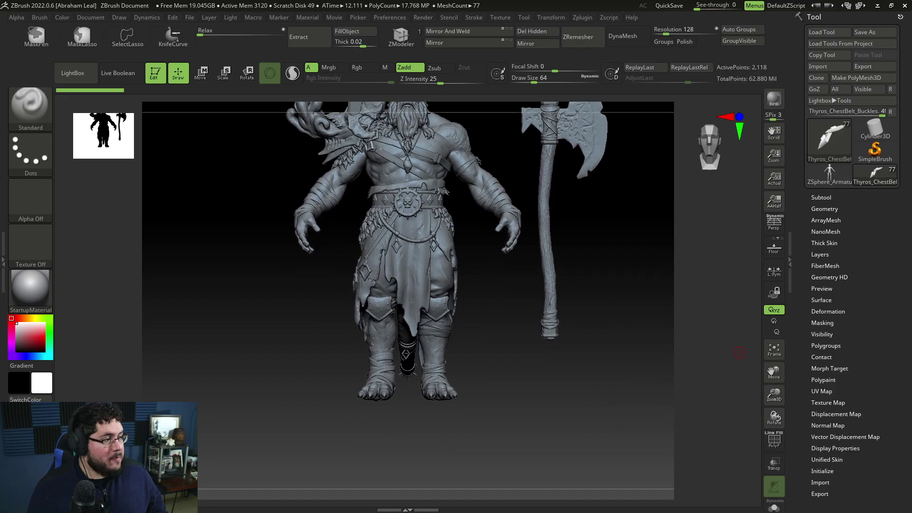
# Switch to the Chrome browser and search Google Images for "tiefling"
pyautogui.hotkey('alt', 'Tab')
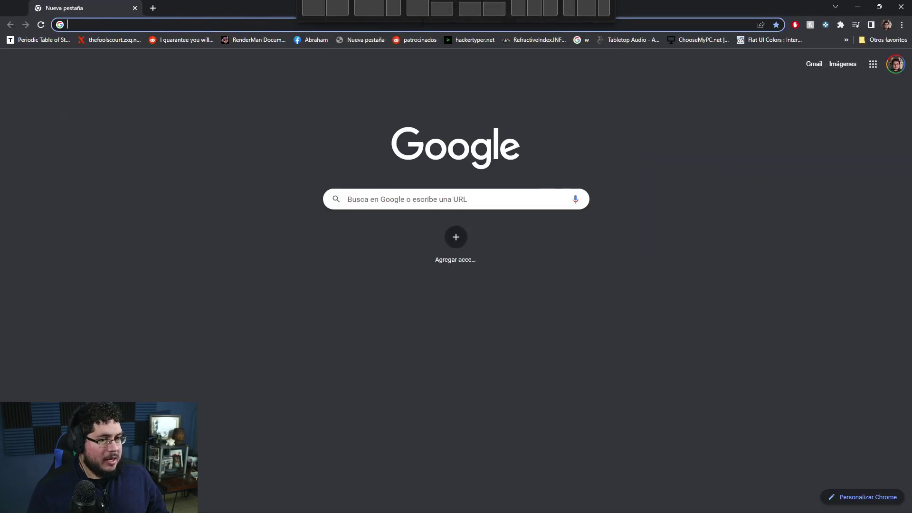
pyautogui.click(427, 23)
pyautogui.write('avernu')
pyautogui.press('BackSpace')
pyautogui.press('BackSpace')
pyautogui.press('BackSpace')
pyautogui.press('BackSpace')
pyautogui.press('BackSpace')
pyautogui.press('BackSpace')
pyautogui.write('tiefli')
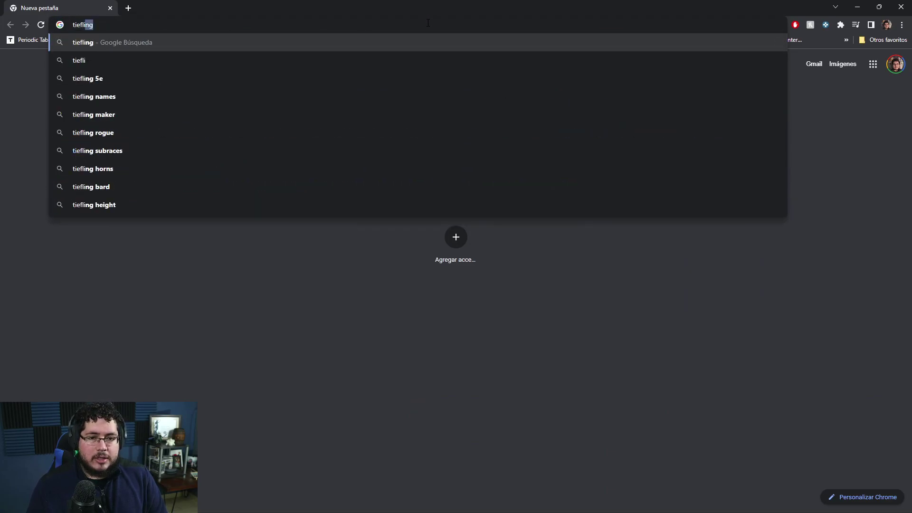
pyautogui.press('Return')
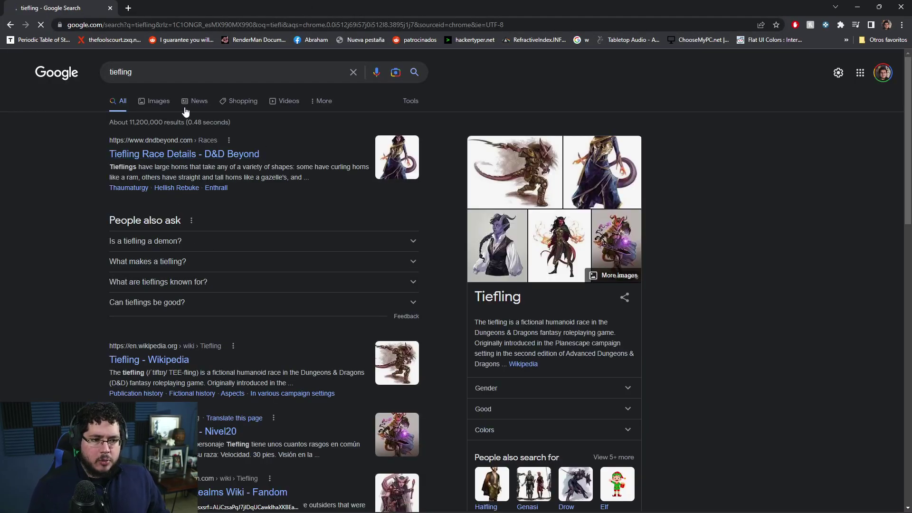
pyautogui.click(159, 101)
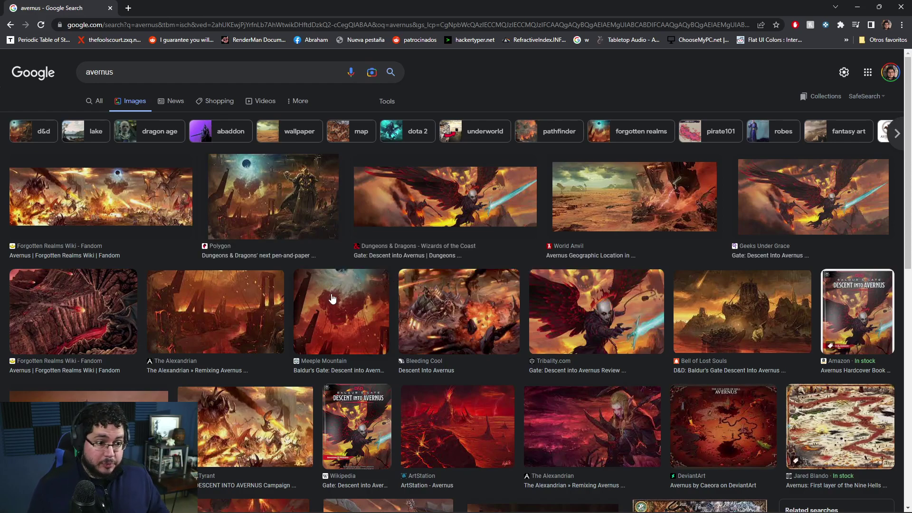
# Browse the "avernus" image results and preview the Wikipedia cover of Baldur's Gate: Descent into Avernus
pyautogui.scroll(-3, 333, 299)
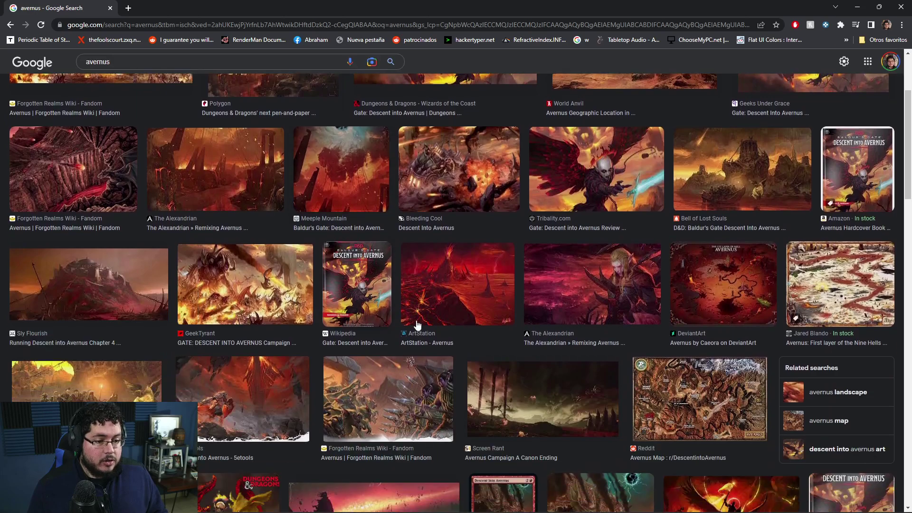
pyautogui.click(354, 287)
pyautogui.scroll(3, 711, 184)
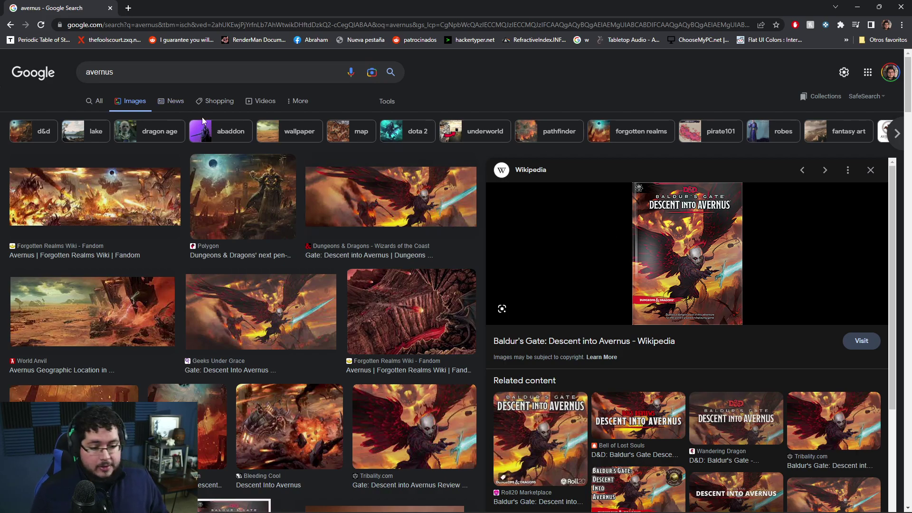
# Search Google Images for "zariel"
pyautogui.tripleClick(175, 76)
pyautogui.write('zariel')
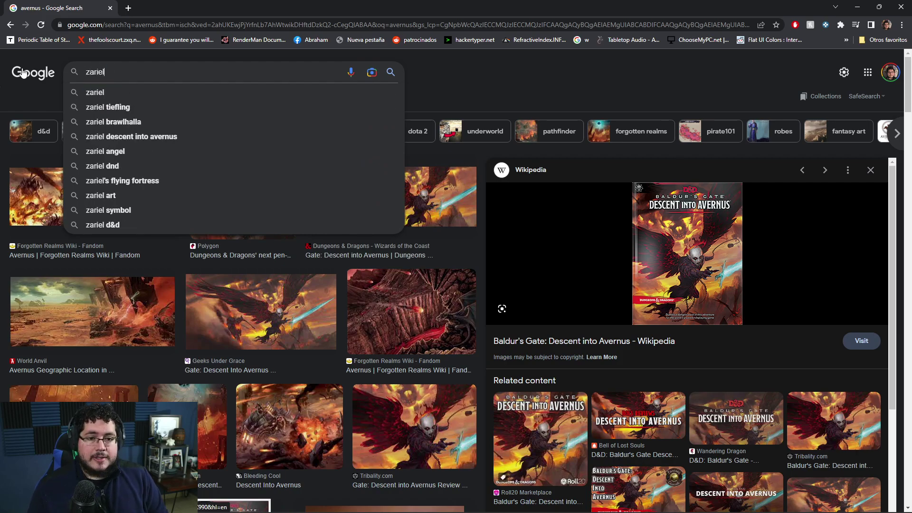
pyautogui.press('Return')
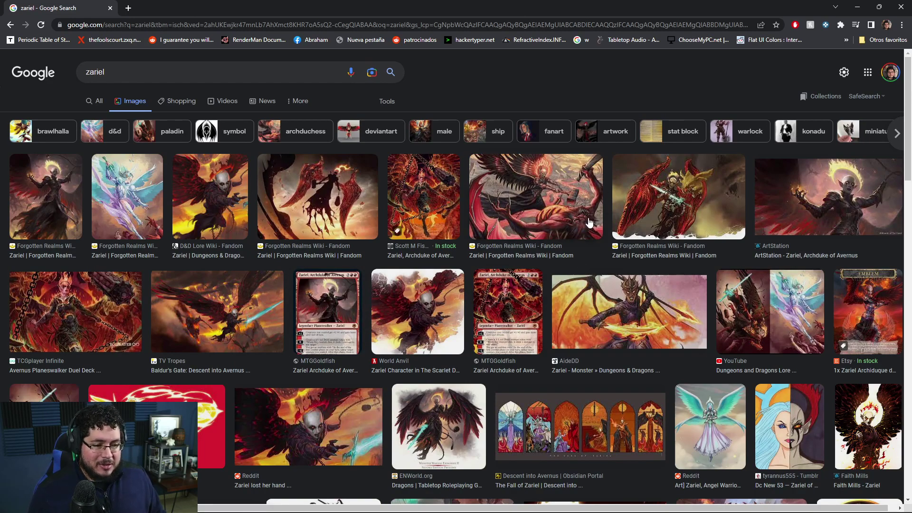
# Search Google Images for "zariel symbol" and preview two of the Zariel Cult Symbols designs from Reddit
pyautogui.click(145, 75)
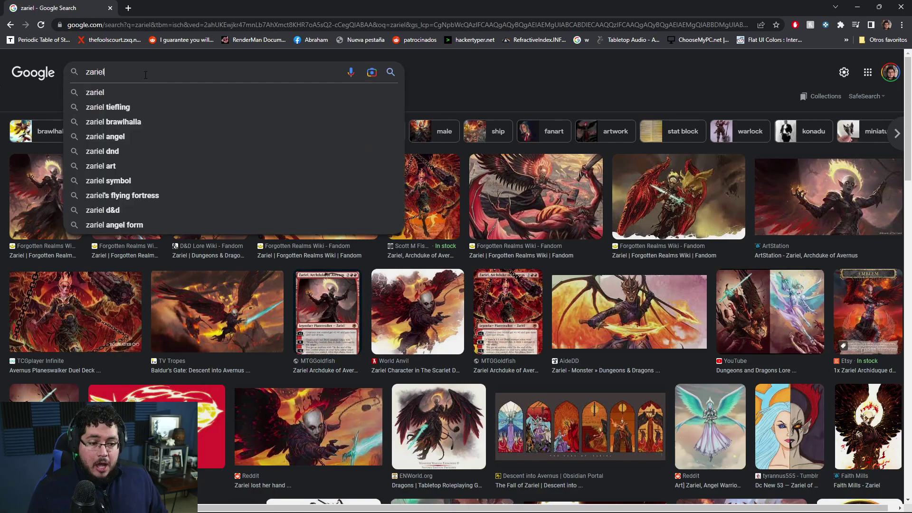
pyautogui.write('sym,b')
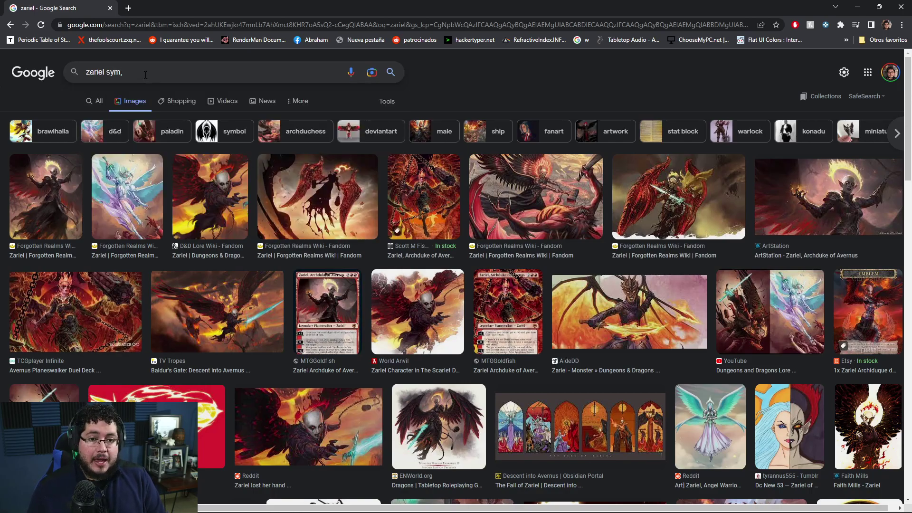
pyautogui.press('BackSpace')
pyautogui.write('bol')
pyautogui.press('Return')
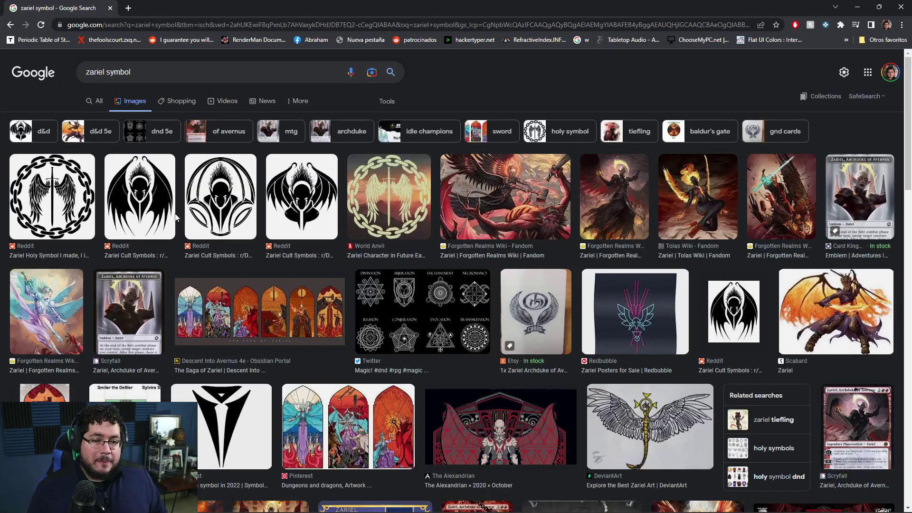
pyautogui.click(312, 224)
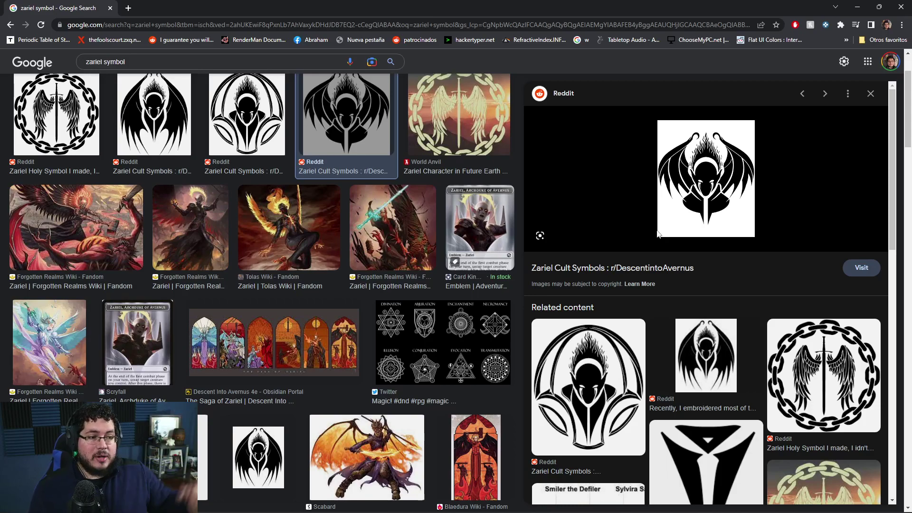
pyautogui.click(569, 376)
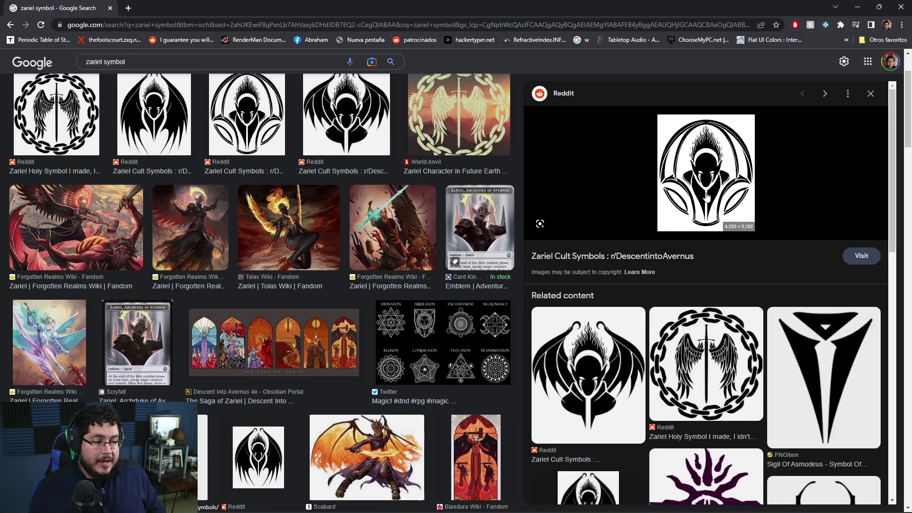
# Return to ZBrush and append a Cylinder3D as a new subtool of the character
pyautogui.click(853, 11)
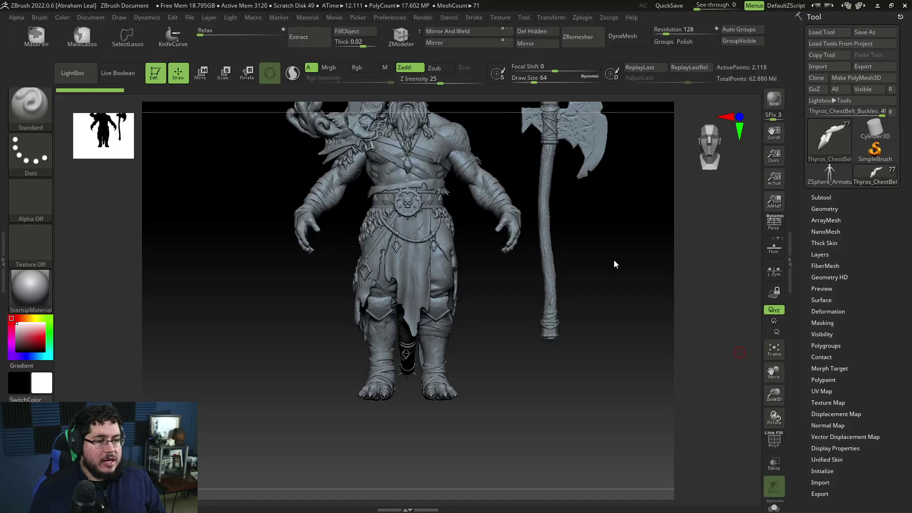
pyautogui.press('f')
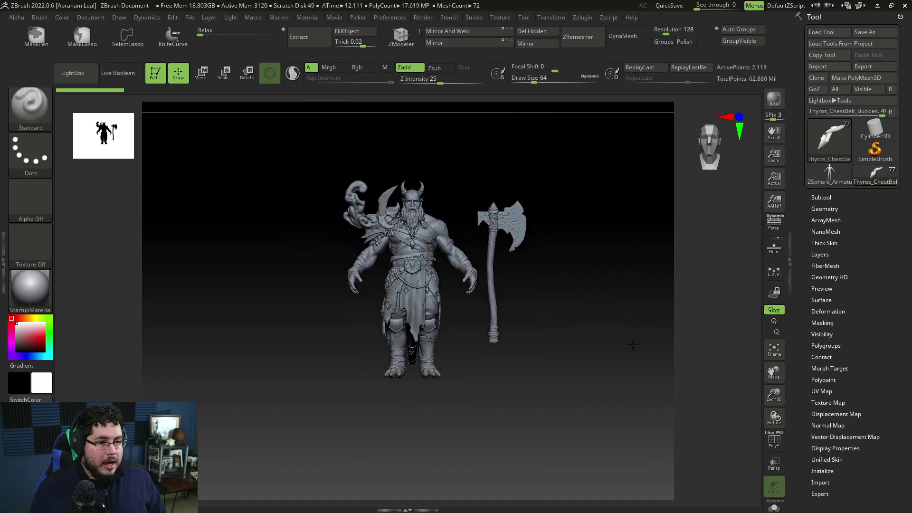
pyautogui.click(821, 197)
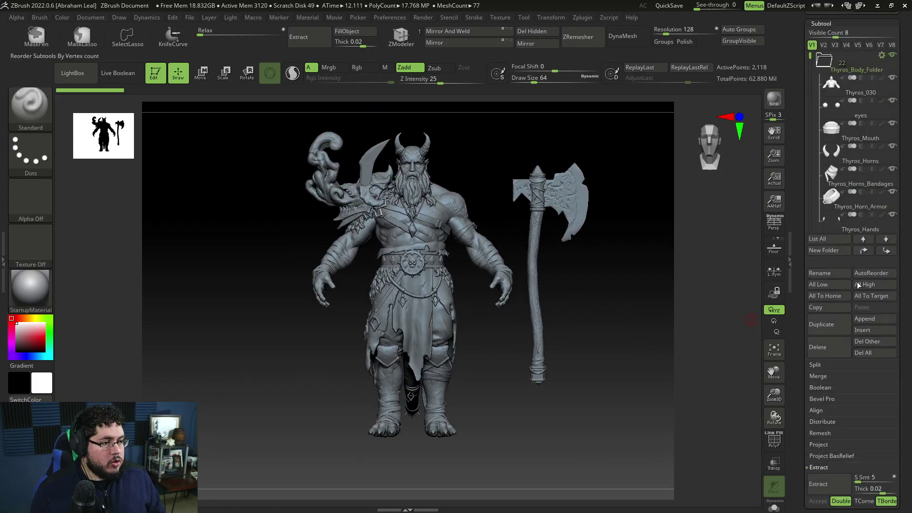
pyautogui.click(816, 364)
pyautogui.click(862, 330)
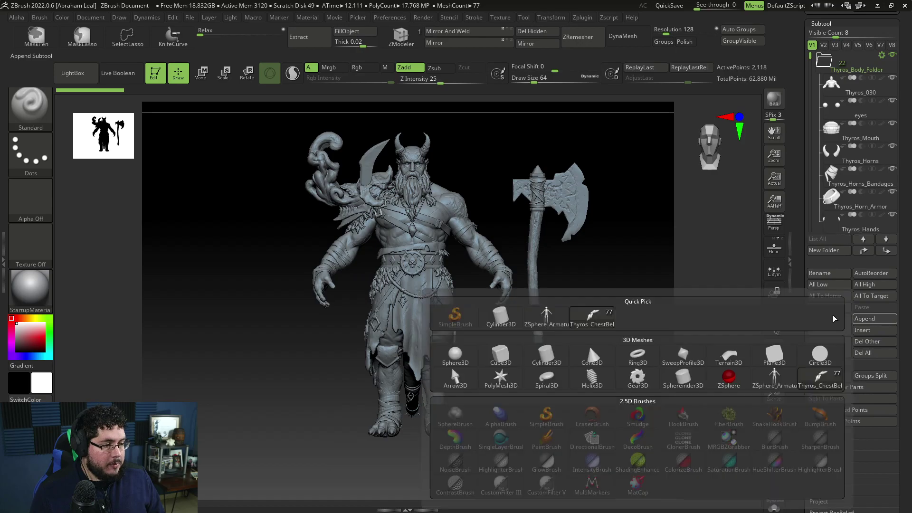
pyautogui.click(589, 344)
# Select the appended cylinder and flatten it vertically into a thin disc with the transform gizmo
pyautogui.keyDown('alt'); pyautogui.moveTo(637, 359); pyautogui.dragTo(628, 304); pyautogui.keyUp('alt')
pyautogui.keyDown('alt'); pyautogui.click(419, 220); pyautogui.keyUp('alt')
pyautogui.keyDown('alt'); pyautogui.moveTo(489, 310); pyautogui.dragTo(502, 375); pyautogui.keyUp('alt')
pyautogui.press('r')
pyautogui.moveTo(435, 241); pyautogui.dragTo(450, 334)
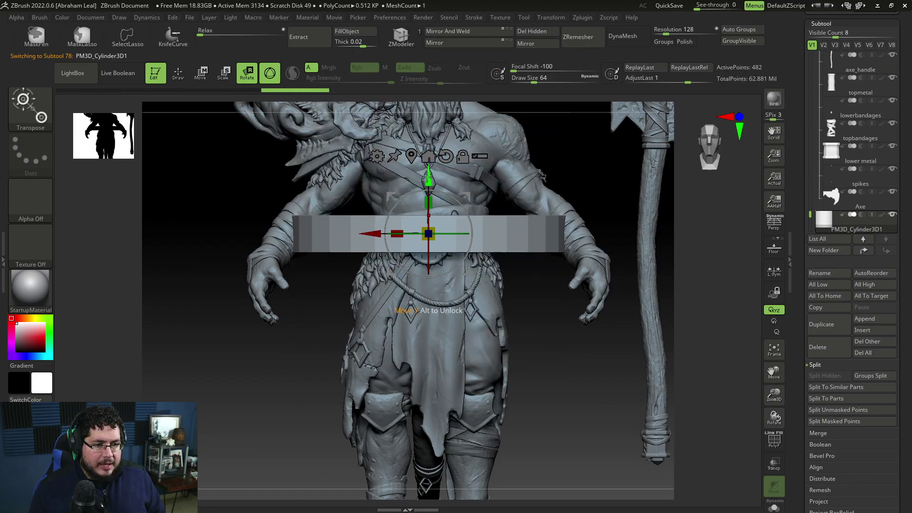
# Move the flattened cylinder straight down until it sits beneath the character's feet as a base
pyautogui.moveTo(428, 175); pyautogui.dragTo(428, 385)
pyautogui.keyDown('alt'); pyautogui.moveTo(571, 386); pyautogui.dragTo(599, 326); pyautogui.keyUp('alt')
pyautogui.moveTo(441, 209); pyautogui.dragTo(441, 289)
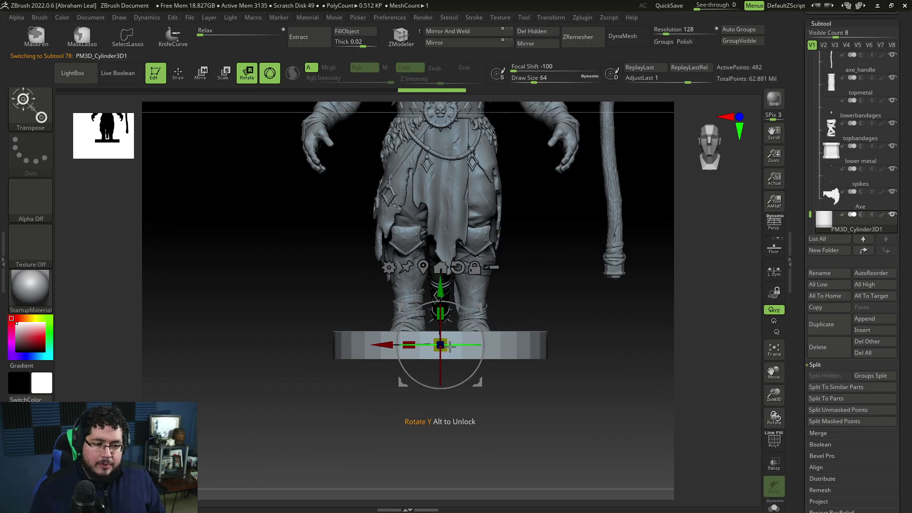
# Widen the base disc with the transform gizmo and adjust its height beneath the character's feet
pyautogui.moveTo(442, 347); pyautogui.dragTo(514, 351)
pyautogui.moveTo(439, 288); pyautogui.dragTo(444, 386)
pyautogui.hotkey('ctrl', 'z')
pyautogui.moveTo(440, 289); pyautogui.dragTo(441, 299)
pyautogui.moveTo(525, 315)
pyautogui.mouseDown()
pyautogui.moveTo(525, 345)
pyautogui.moveTo(603, 350)
pyautogui.mouseUp()
pyautogui.press('q')
# Isolate the base disc in Solo mode and display its polyframe for editing with the ZModeler brush
pyautogui.click(774, 508)
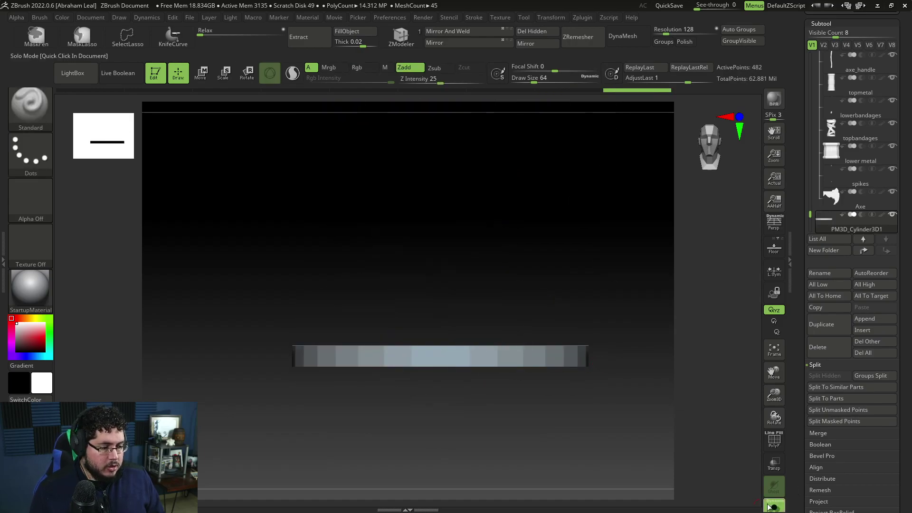
pyautogui.keyDown('alt'); pyautogui.moveTo(644, 387); pyautogui.dragTo(608, 316); pyautogui.keyUp('alt')
pyautogui.moveTo(608, 316); pyautogui.dragTo(619, 416)
pyautogui.press('f')
pyautogui.click(403, 35)
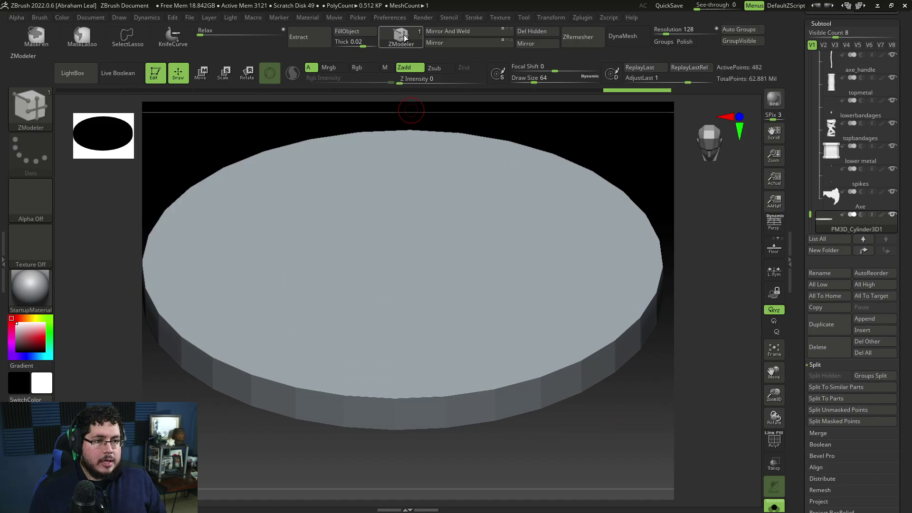
pyautogui.click(775, 441)
# Delete the upper edge loops around the disc's side with ZModeler's edge action Delete, targeting EdgeLoop Complete
pyautogui.keyDown('alt'); pyautogui.moveTo(593, 393); pyautogui.dragTo(525, 384); pyautogui.keyUp('alt')
pyautogui.keyDown('alt'); pyautogui.moveTo(576, 363); pyautogui.dragTo(600, 333); pyautogui.keyUp('alt')
pyautogui.press('space')
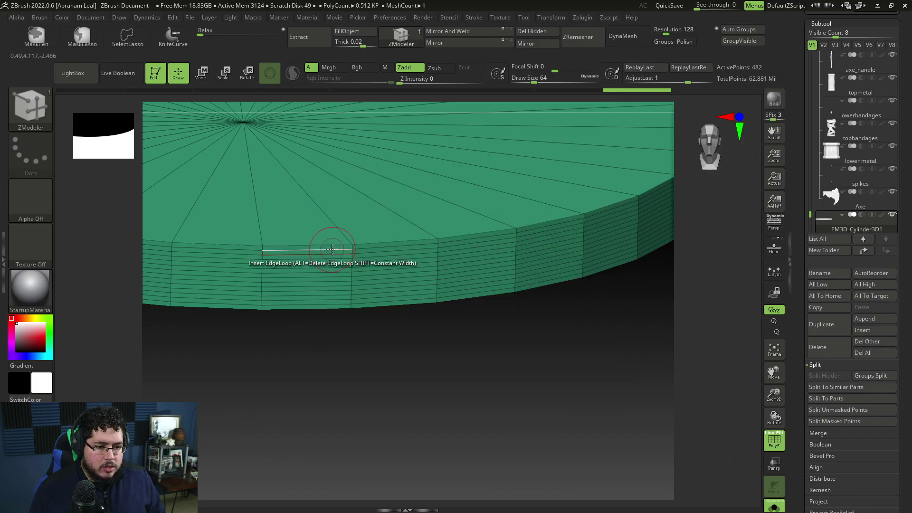
pyautogui.press('space')
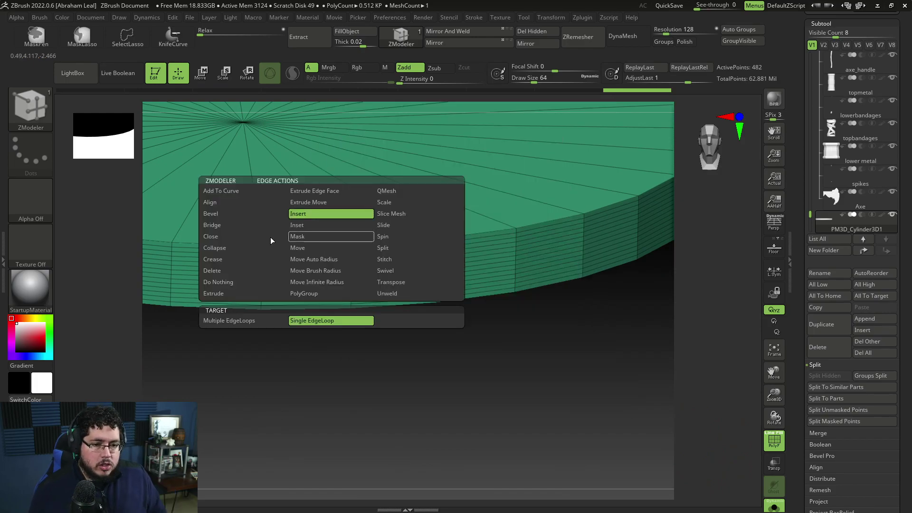
pyautogui.click(236, 272)
pyautogui.press('space')
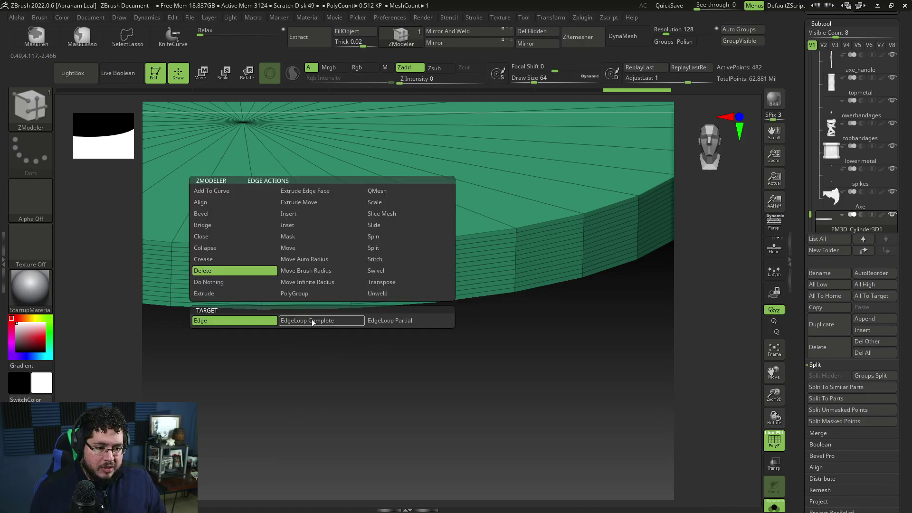
pyautogui.click(313, 322)
pyautogui.click(313, 251)
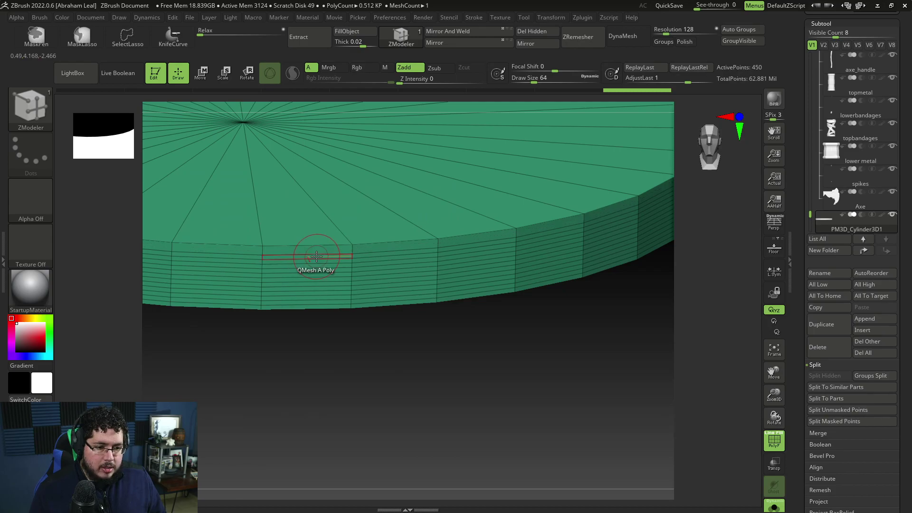
pyautogui.click(316, 263)
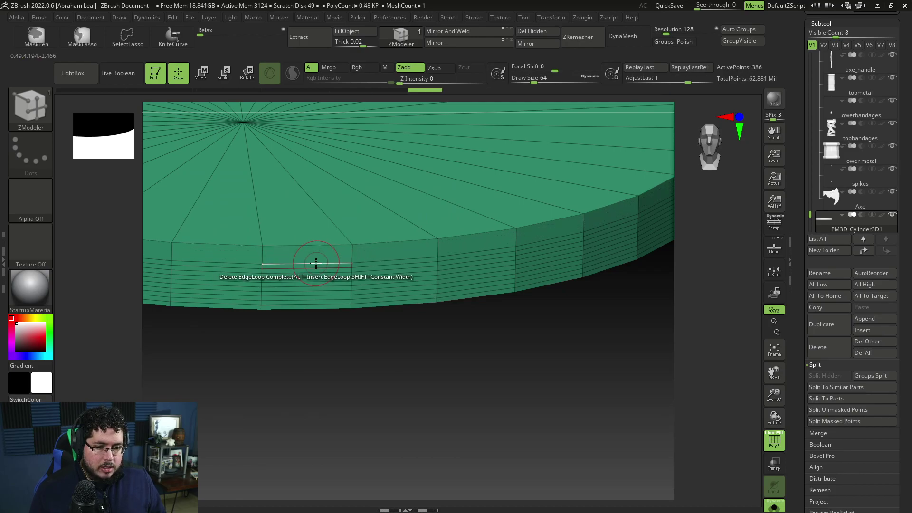
pyautogui.click(316, 265)
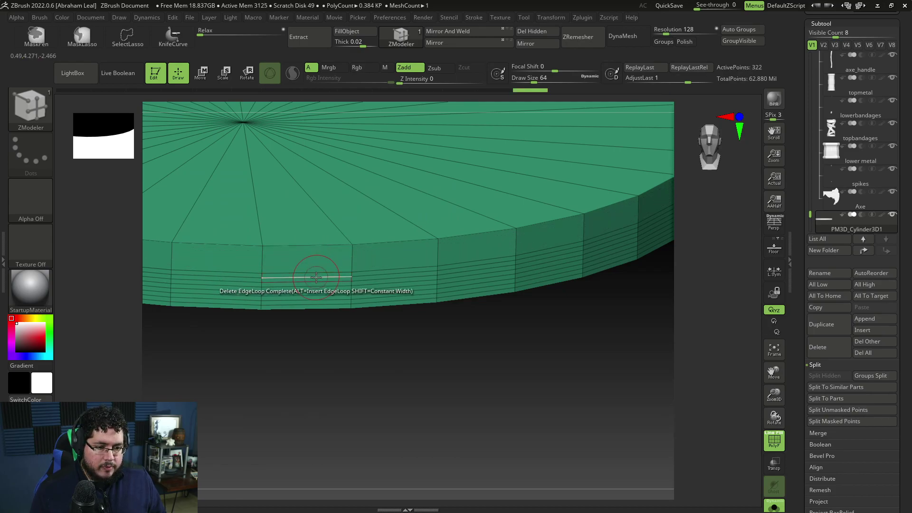
pyautogui.click(316, 275)
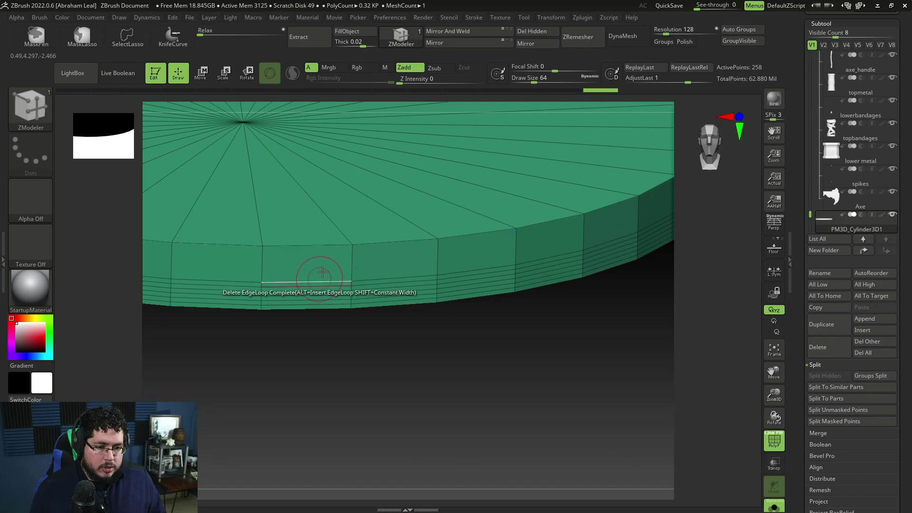
pyautogui.click(311, 262)
# Bevel the disc's complete top edge loop with ZModeler, using the Four Rows and Soft Edge modifiers
pyautogui.press('space')
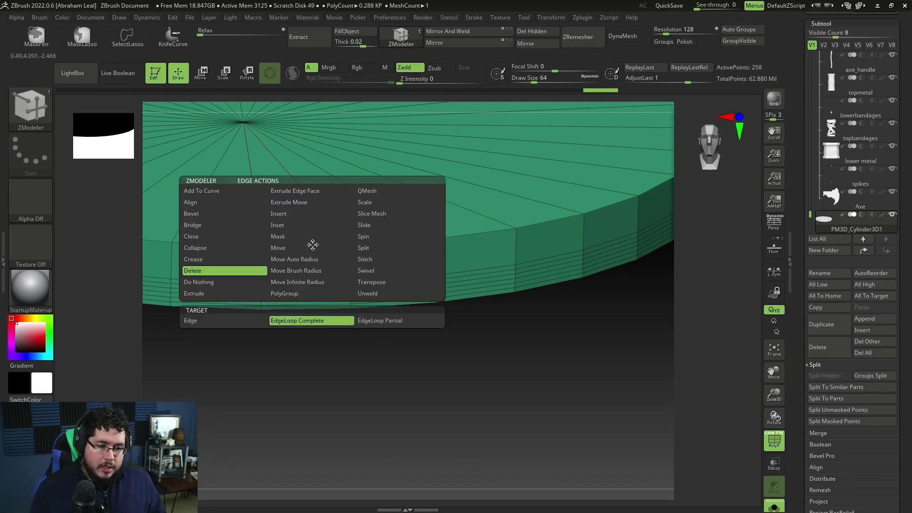
pyautogui.click(201, 219)
pyautogui.moveTo(295, 258); pyautogui.dragTo(342, 247)
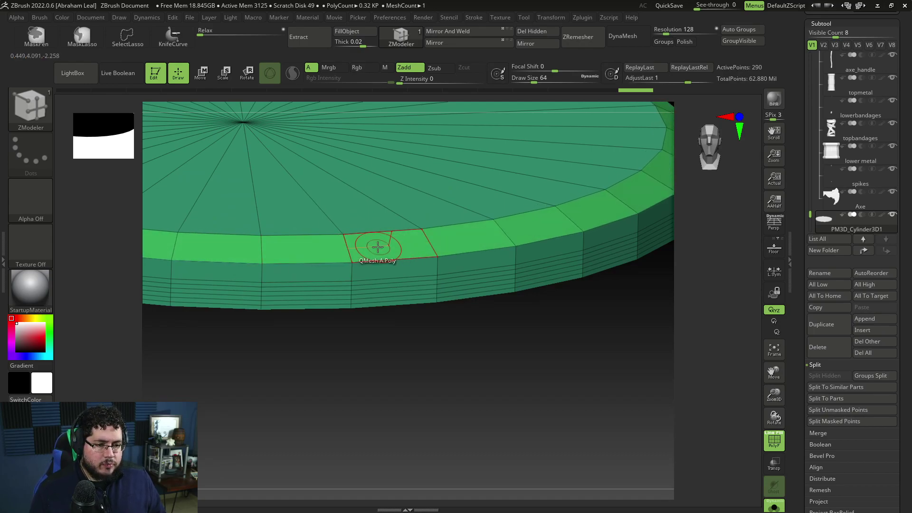
pyautogui.hotkey('ctrl', 'z')
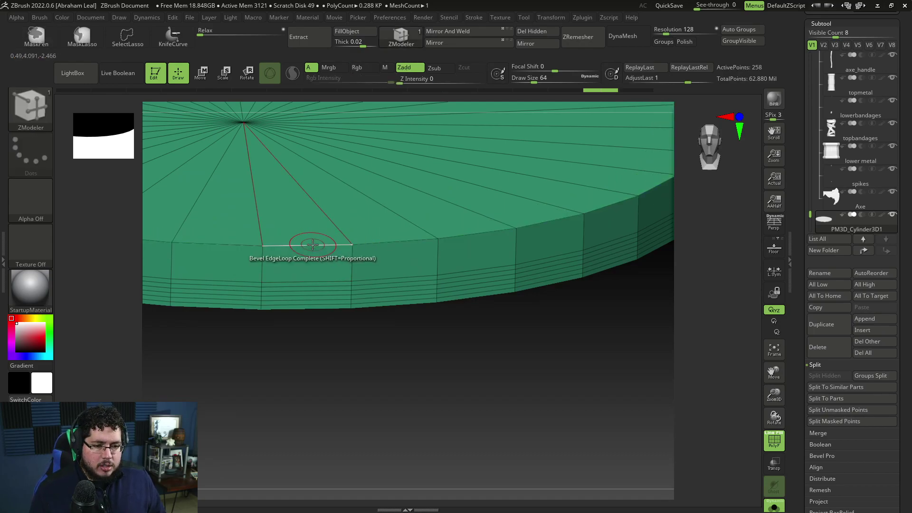
pyautogui.press('space')
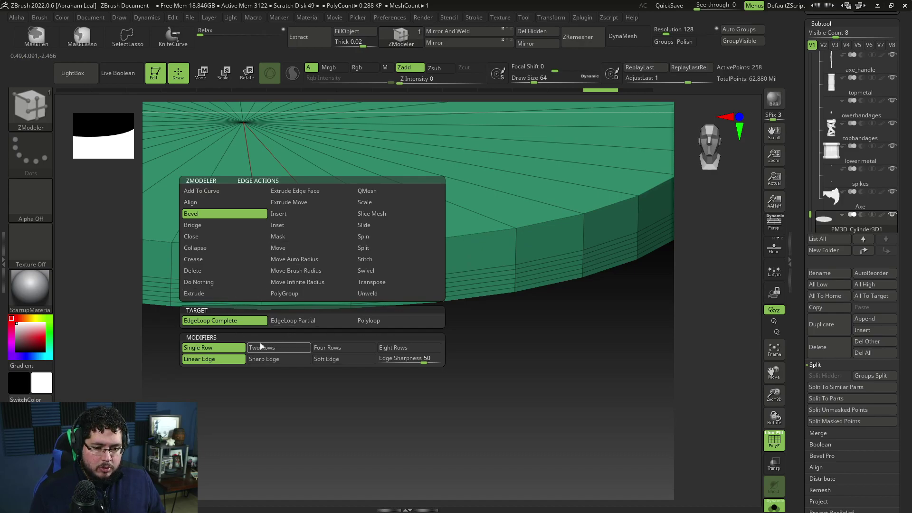
pyautogui.press('space')
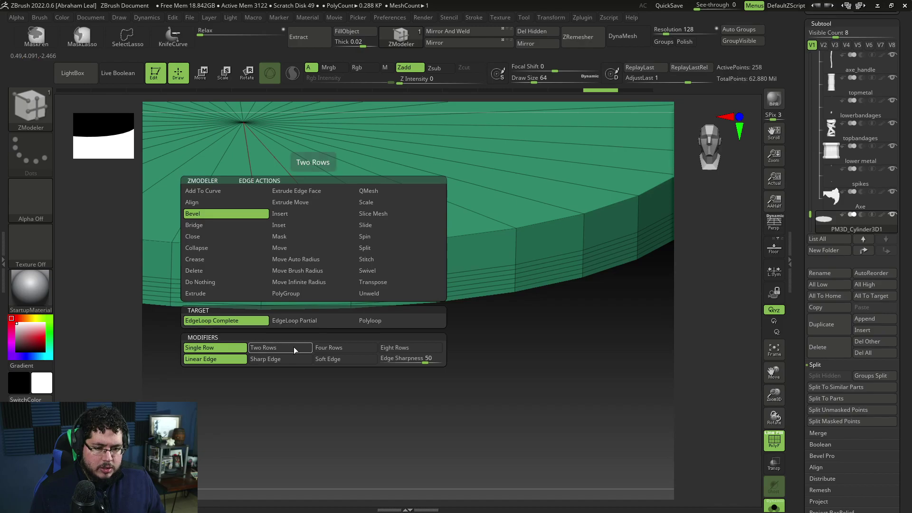
pyautogui.click(329, 347)
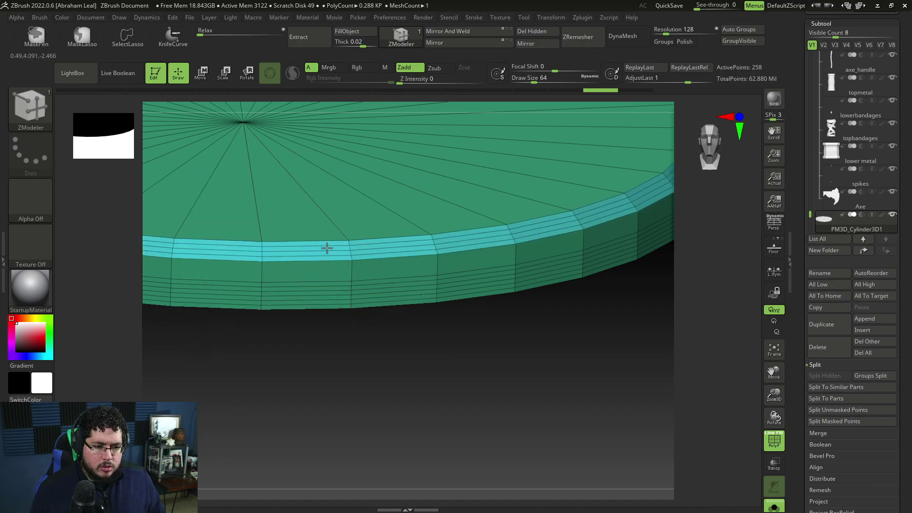
pyautogui.press('space')
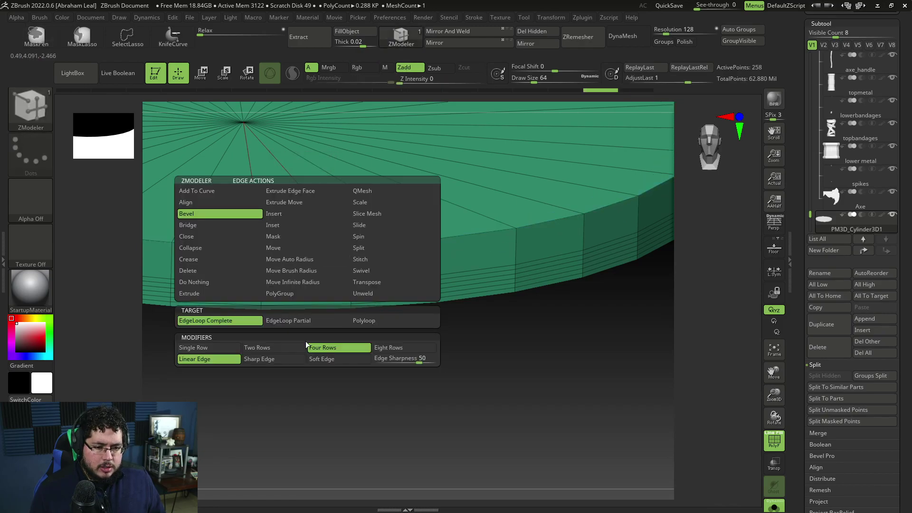
pyautogui.click(350, 360)
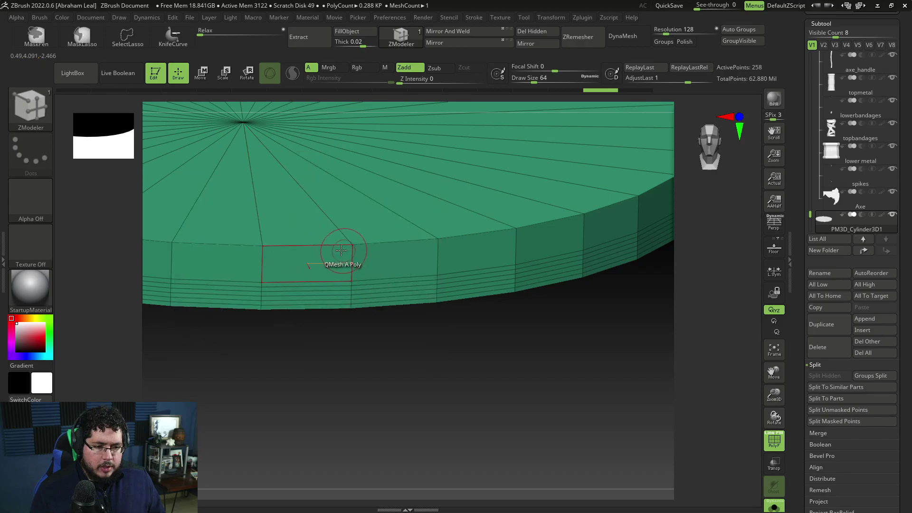
pyautogui.moveTo(329, 246); pyautogui.dragTo(371, 266)
# Preview the beveled disc smoothed with Dynamic Subdiv and switch the preview off again
pyautogui.press('d')
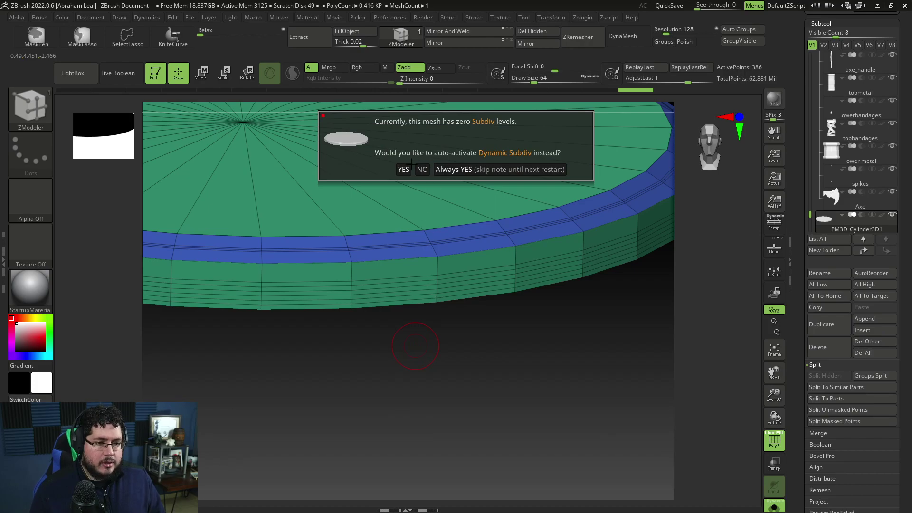
pyautogui.click(404, 169)
pyautogui.moveTo(465, 361); pyautogui.dragTo(514, 381)
pyautogui.hotkey('shift', 'd')
# Isolate the disc's top cap faces, assign them their own polygroup, and unhide the rest of the mesh
pyautogui.press('f')
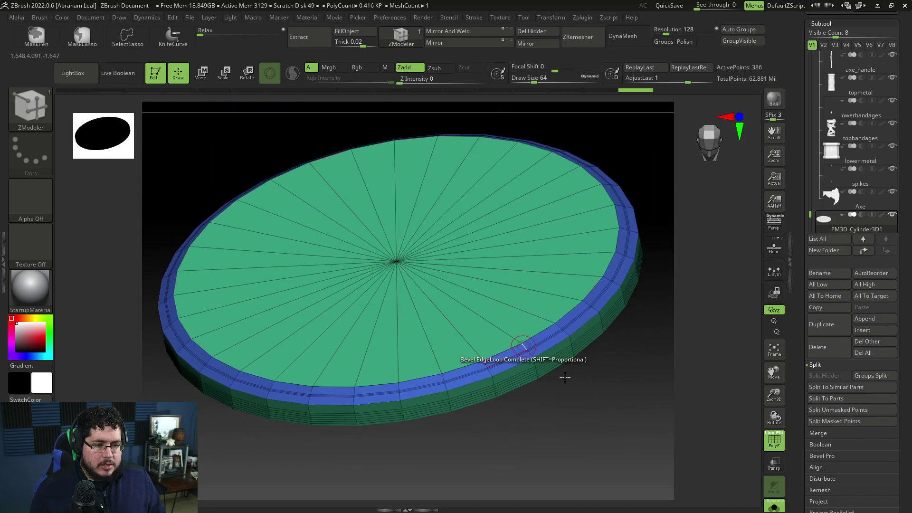
pyautogui.keyDown('shift'); pyautogui.moveTo(572, 383); pyautogui.dragTo(568, 422); pyautogui.keyUp('shift')
pyautogui.keyDown('ctrl'); pyautogui.keyDown('shift'); pyautogui.click(349, 160); pyautogui.keyUp('shift'); pyautogui.keyUp('ctrl')
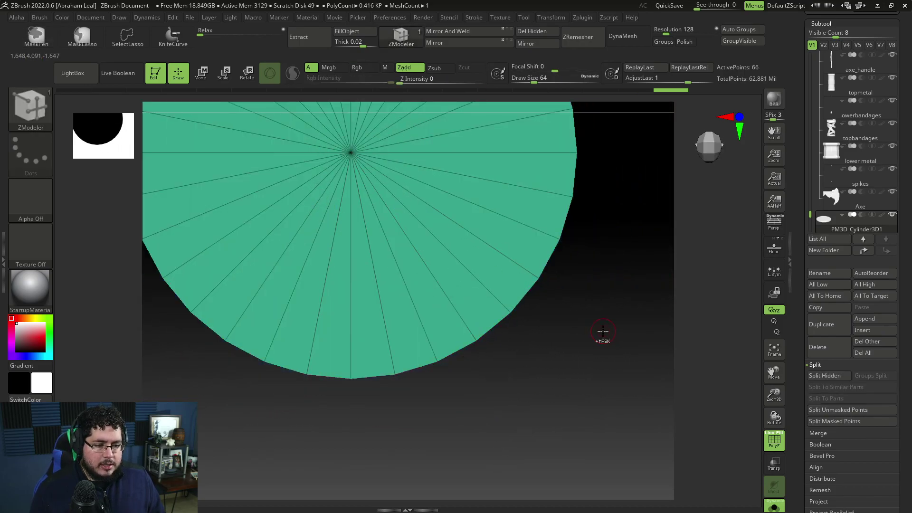
pyautogui.hotkey('ctrl', 'w')
pyautogui.keyDown('ctrl'); pyautogui.keyDown('shift'); pyautogui.click(598, 379); pyautogui.keyUp('shift'); pyautogui.keyUp('ctrl')
pyautogui.keyDown('ctrl'); pyautogui.keyDown('shift'); pyautogui.click(596, 380); pyautogui.keyUp('shift'); pyautogui.keyUp('ctrl')
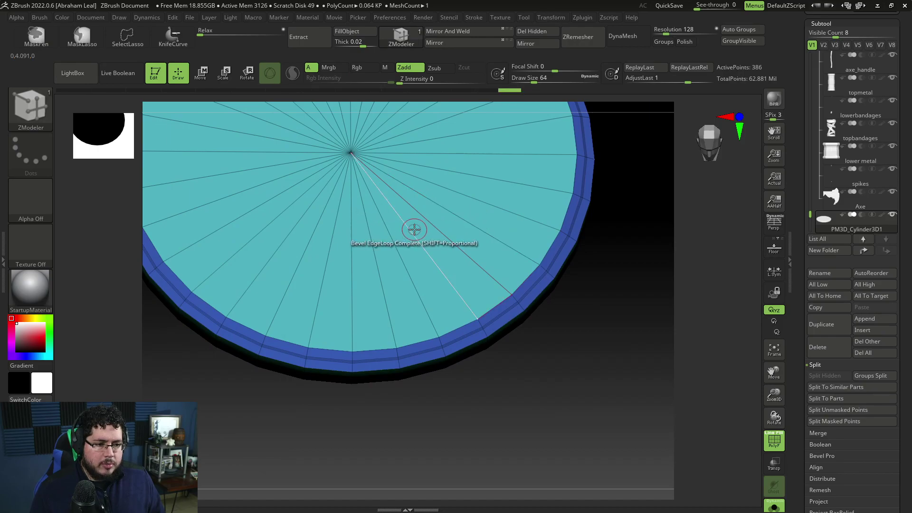
# Inset the disc's top cap slightly with ZModeler's polygon Inset action, targeting the Polygroup Island
pyautogui.press('space')
pyautogui.click(383, 146)
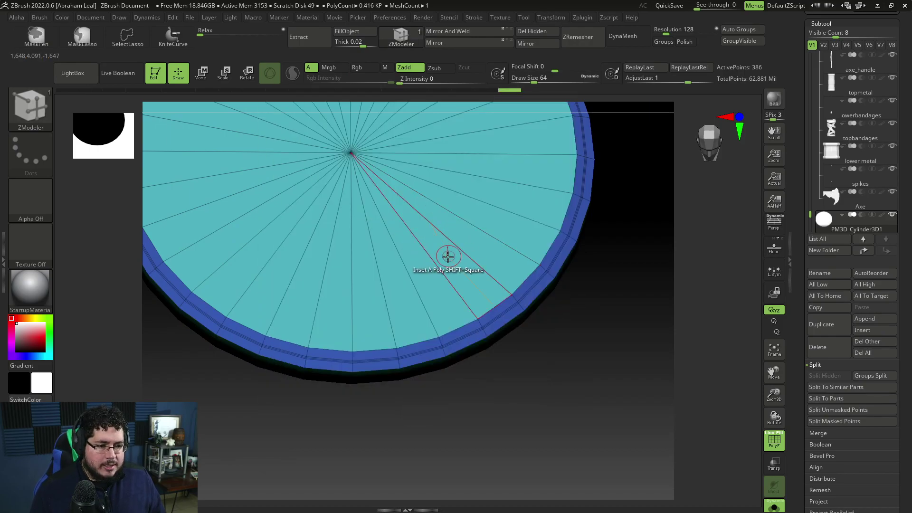
pyautogui.keyDown('ctrl'); pyautogui.keyDown('shift'); pyautogui.click(448, 258); pyautogui.keyUp('shift'); pyautogui.keyUp('ctrl')
pyautogui.press('space')
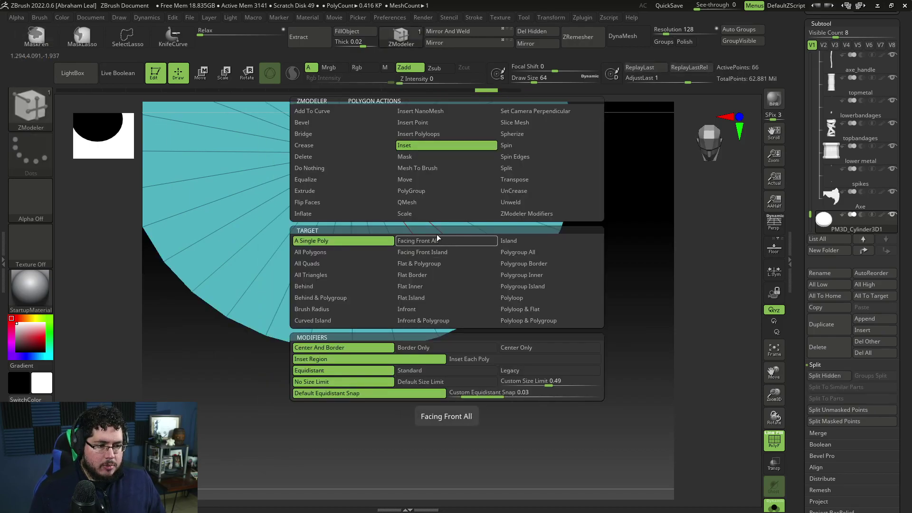
pyautogui.click(518, 284)
pyautogui.keyDown('ctrl'); pyautogui.keyDown('shift'); pyautogui.click(532, 278); pyautogui.keyUp('shift'); pyautogui.keyUp('ctrl')
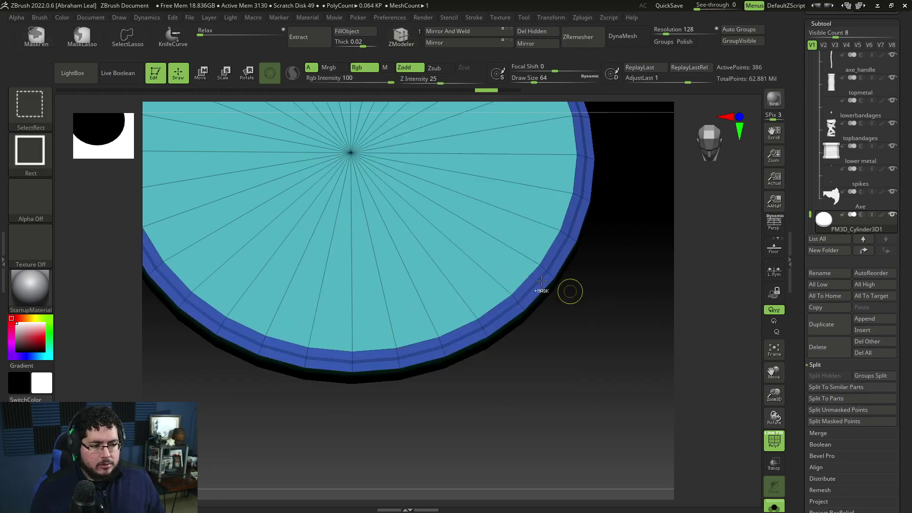
pyautogui.moveTo(491, 249)
pyautogui.mouseDown()
pyautogui.moveTo(477, 238)
pyautogui.moveTo(490, 243)
pyautogui.mouseUp()
pyautogui.moveTo(490, 243); pyautogui.dragTo(503, 262, button='right')
# Push the inset top cap down into the disc with QMesh on the Polygroup Island, forming a shallow recess
pyautogui.press('space')
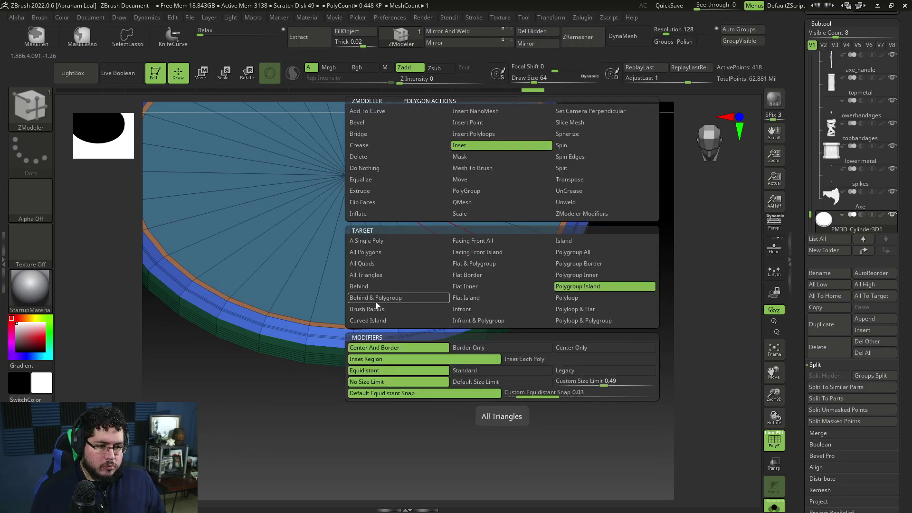
pyautogui.click(462, 202)
pyautogui.click(578, 286)
pyautogui.click(477, 244)
pyautogui.moveTo(618, 238); pyautogui.dragTo(489, 239)
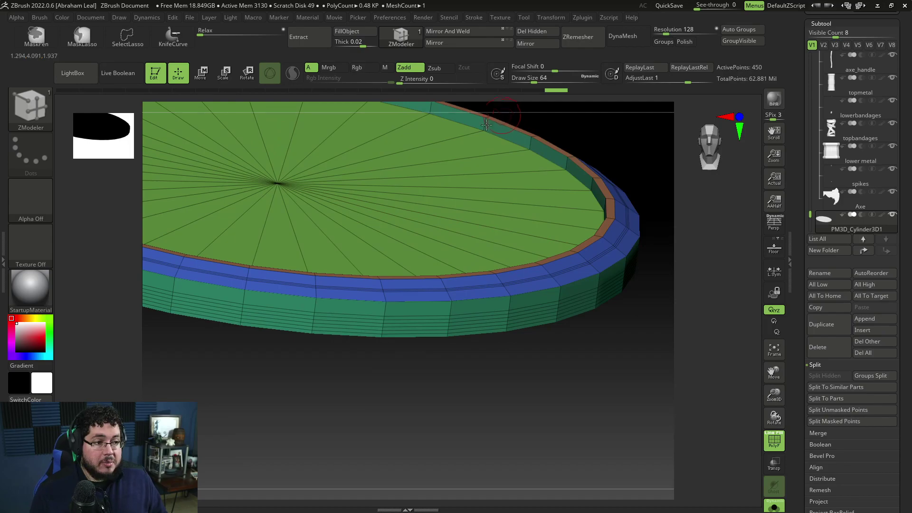
# Bevel the recess's upper inner rim and its bottom edge loop with the four-row ZModeler bevel
pyautogui.moveTo(601, 151); pyautogui.dragTo(596, 177)
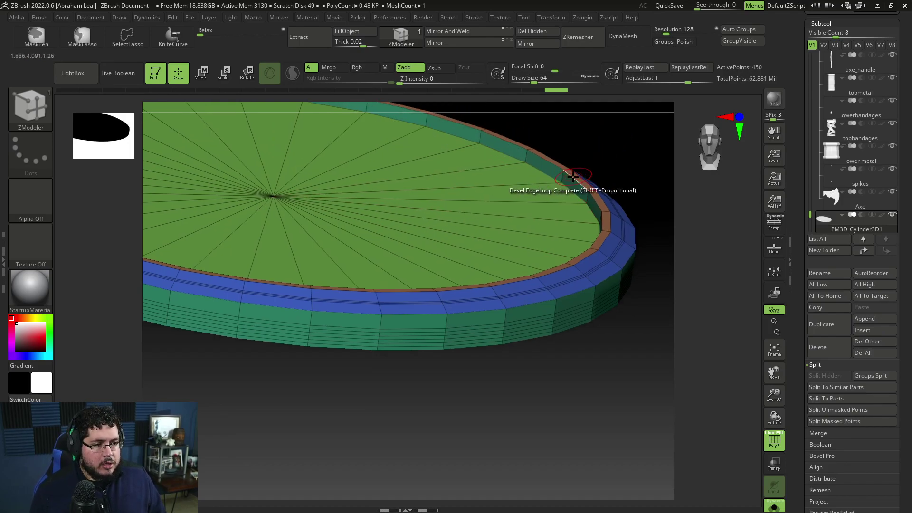
pyautogui.click(574, 176)
pyautogui.moveTo(638, 165); pyautogui.dragTo(611, 240)
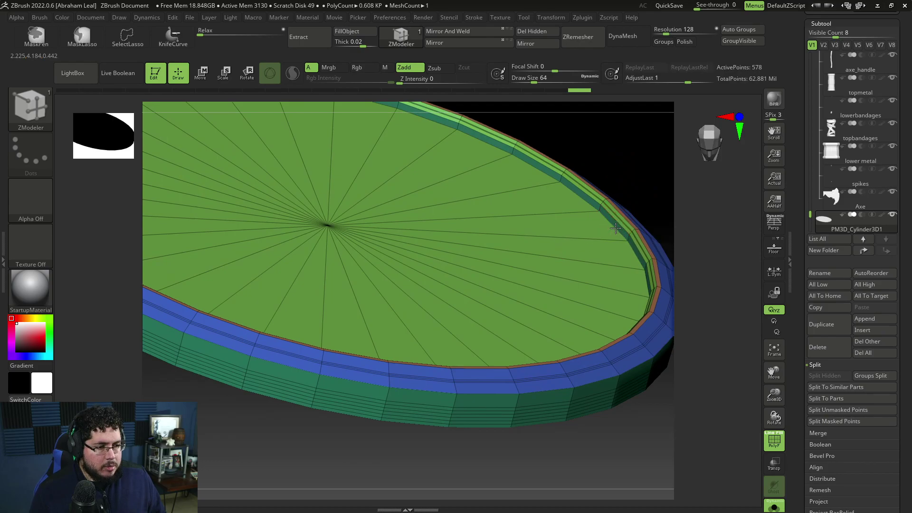
pyautogui.click(616, 228)
# Smooth the base with Dynamic Subdiv and turn off its polyframe to inspect the rounded rim
pyautogui.press('d')
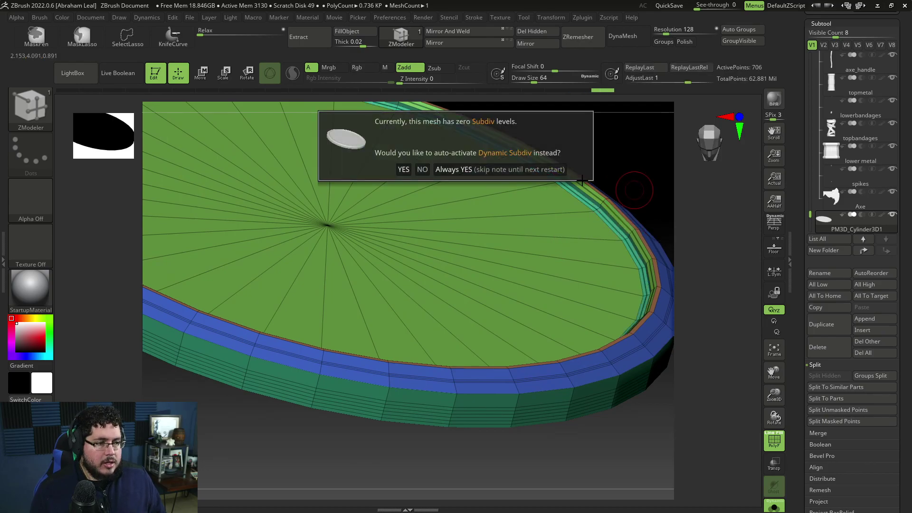
pyautogui.click(404, 170)
pyautogui.moveTo(635, 203); pyautogui.dragTo(716, 312)
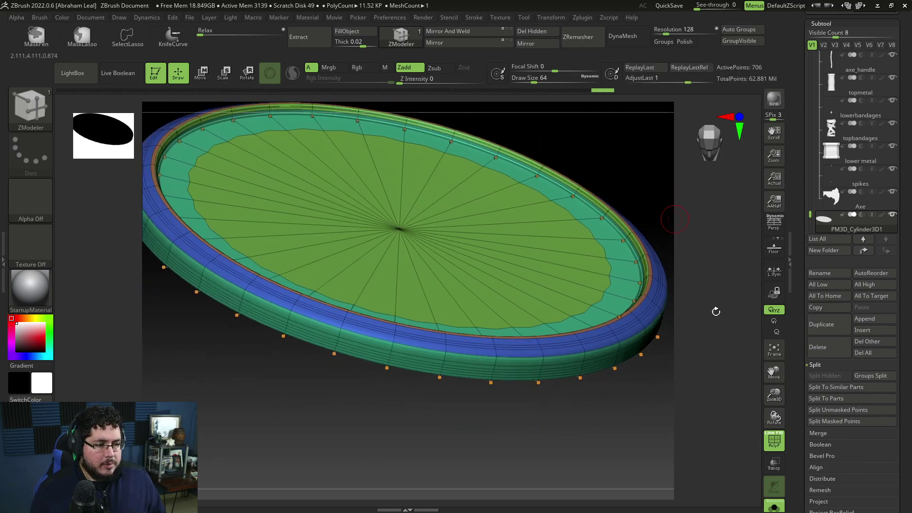
pyautogui.click(776, 450)
pyautogui.press('f')
pyautogui.moveTo(647, 377); pyautogui.dragTo(181, 292)
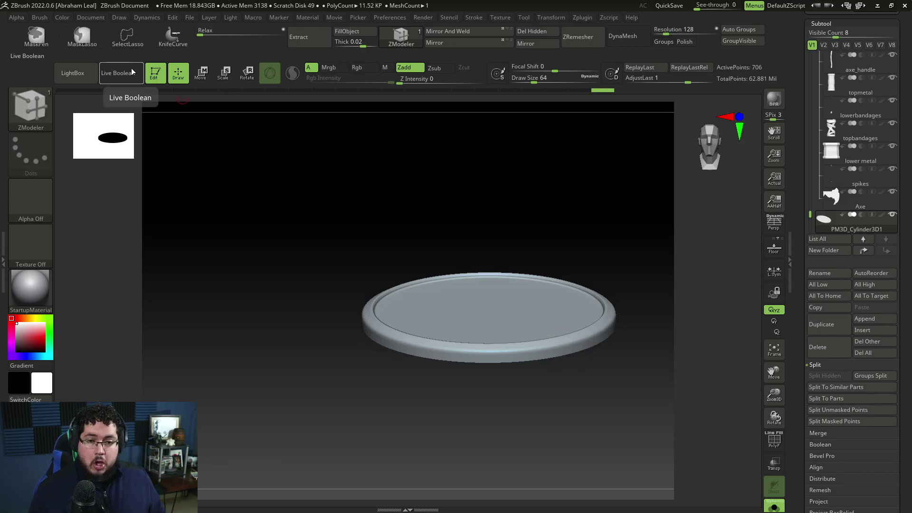
# Choose the Gold MatCap material and fill the base with material and colour in Mrgb mode
pyautogui.click(47, 282)
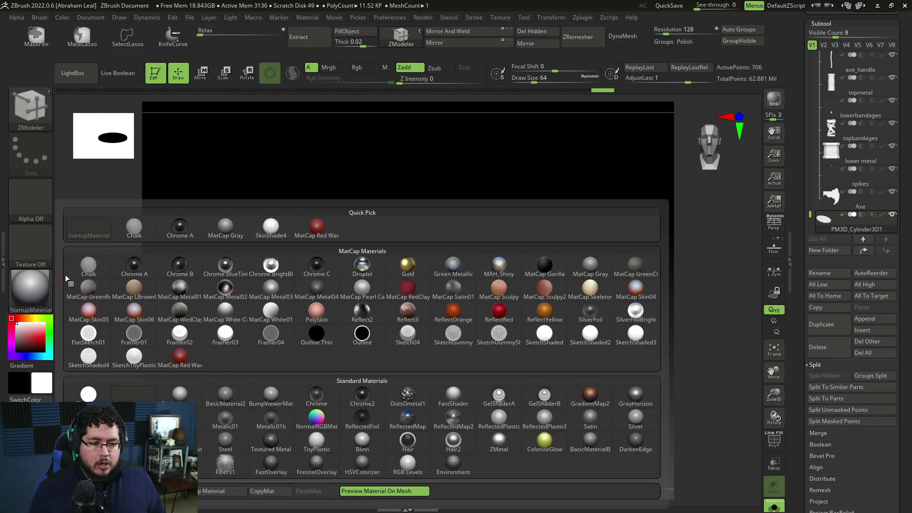
pyautogui.click(416, 269)
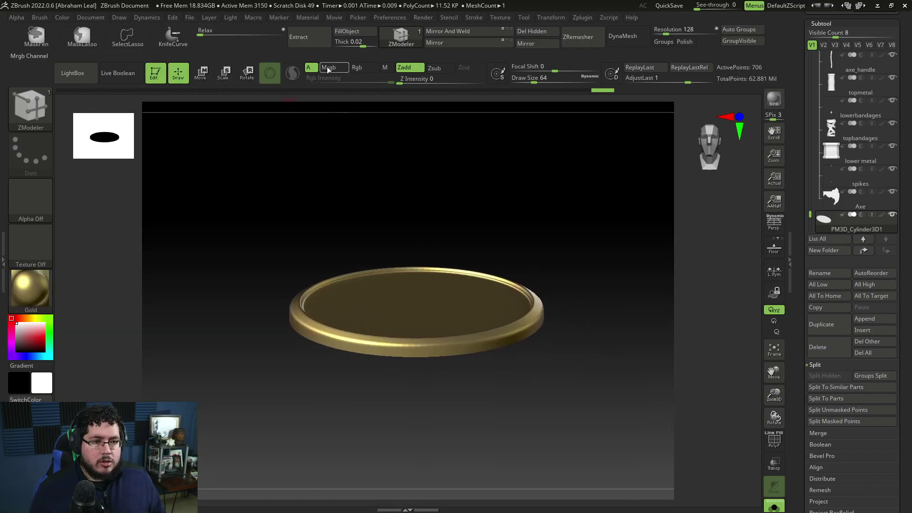
pyautogui.click(62, 17)
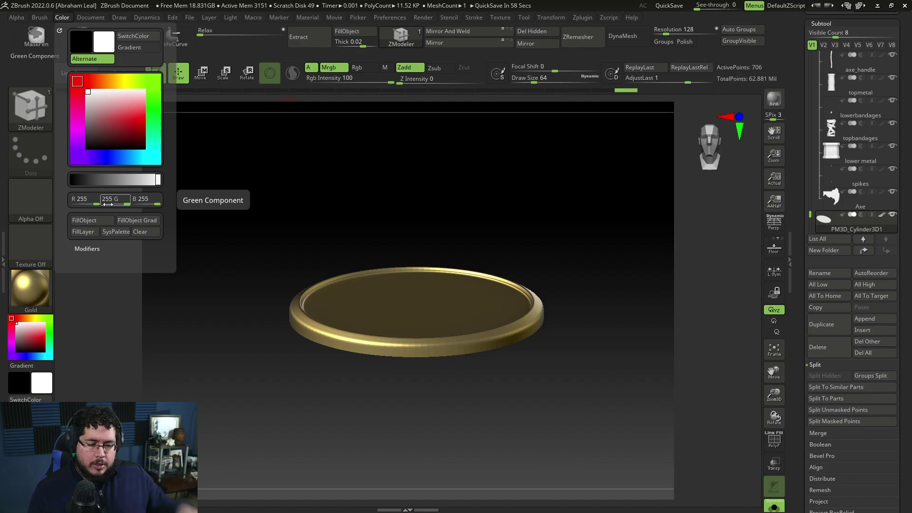
pyautogui.scroll(-2, 898, 386)
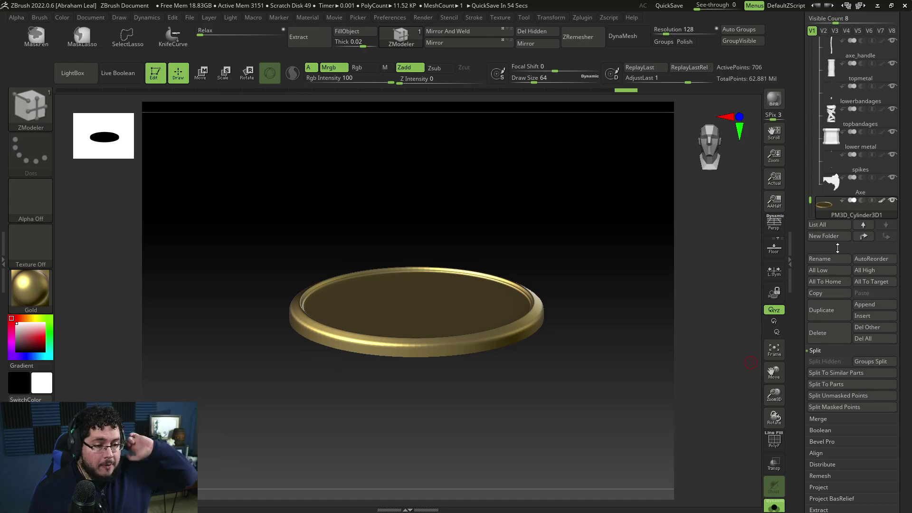
# Leave Solo mode to show the character with its base, and set the active material to StartupMaterial after trying BasicMaterial
pyautogui.keyDown('shift'); pyautogui.moveTo(547, 235); pyautogui.dragTo(698, 487); pyautogui.keyUp('shift')
pyautogui.moveTo(668, 410); pyautogui.dragTo(599, 348)
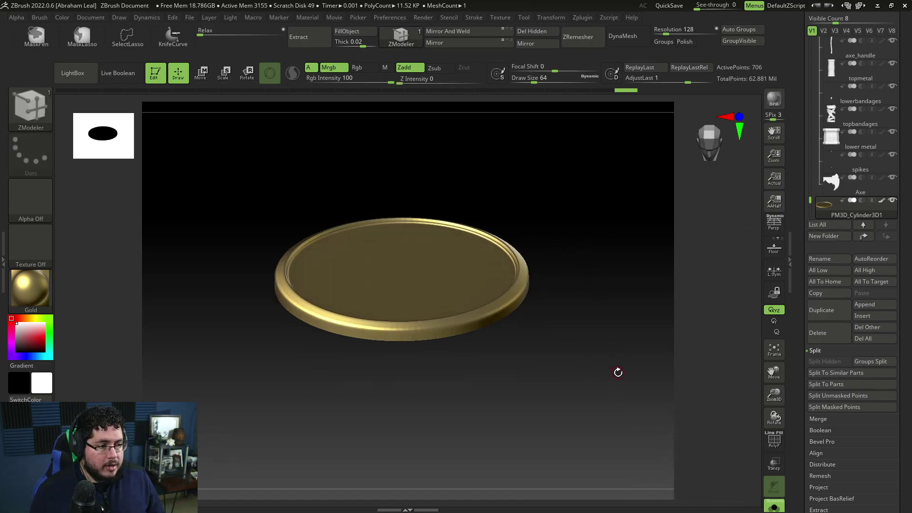
pyautogui.click(775, 508)
pyautogui.keyDown('shift'); pyautogui.moveTo(653, 411); pyautogui.dragTo(94, 312); pyautogui.keyUp('shift')
pyautogui.click(42, 300)
pyautogui.click(147, 401)
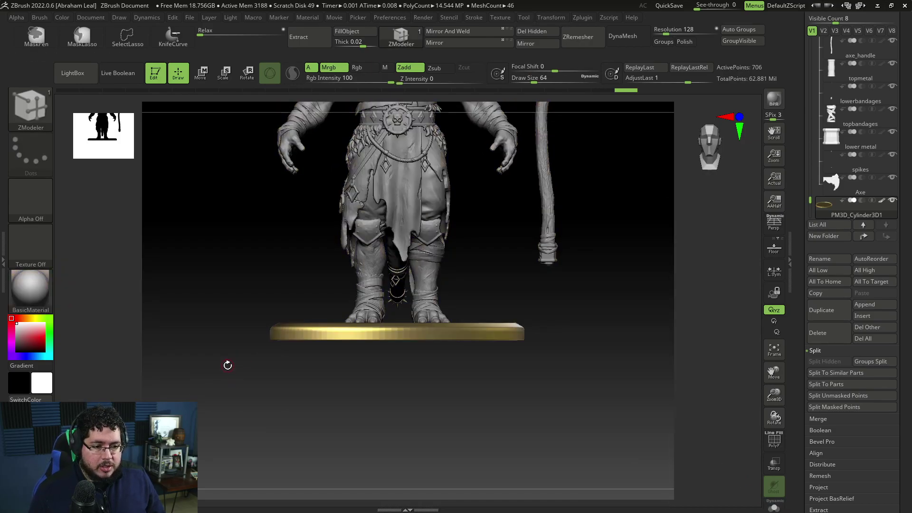
pyautogui.click(32, 298)
pyautogui.click(136, 404)
pyautogui.moveTo(218, 383); pyautogui.dragTo(228, 350)
pyautogui.keyDown('alt'); pyautogui.moveTo(570, 302); pyautogui.dragTo(614, 370); pyautogui.keyUp('alt')
# Load the Thyros_Posed tool file from the project's Assets folder and inspect the posed character
pyautogui.scroll(5, 903, 190)
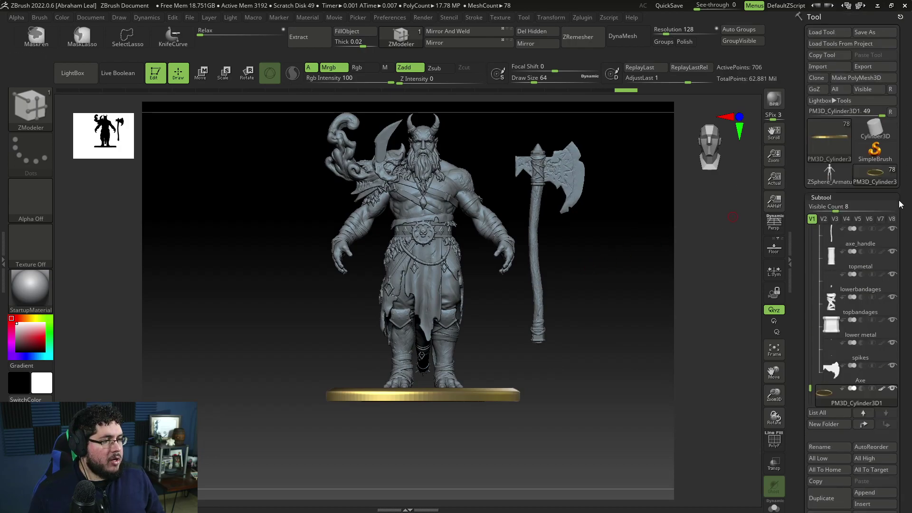
pyautogui.click(828, 34)
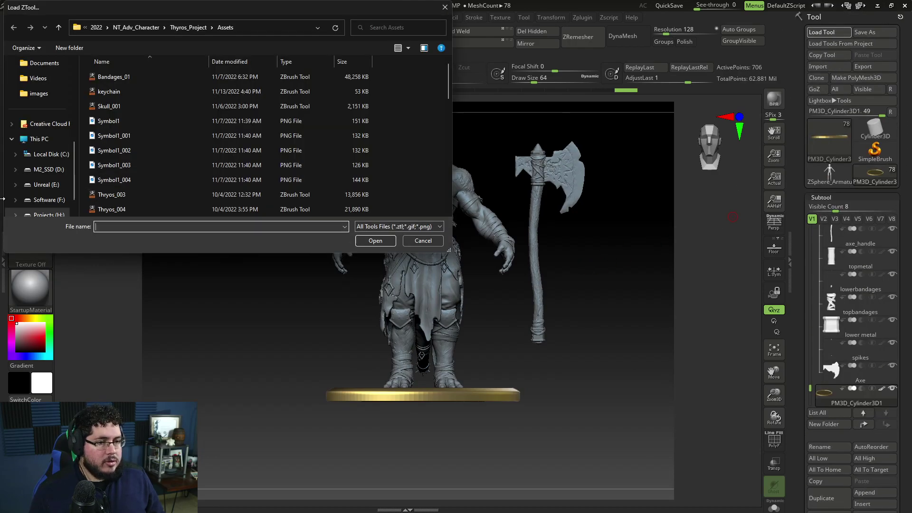
pyautogui.scroll(-10, 167, 178)
pyautogui.doubleClick(136, 195)
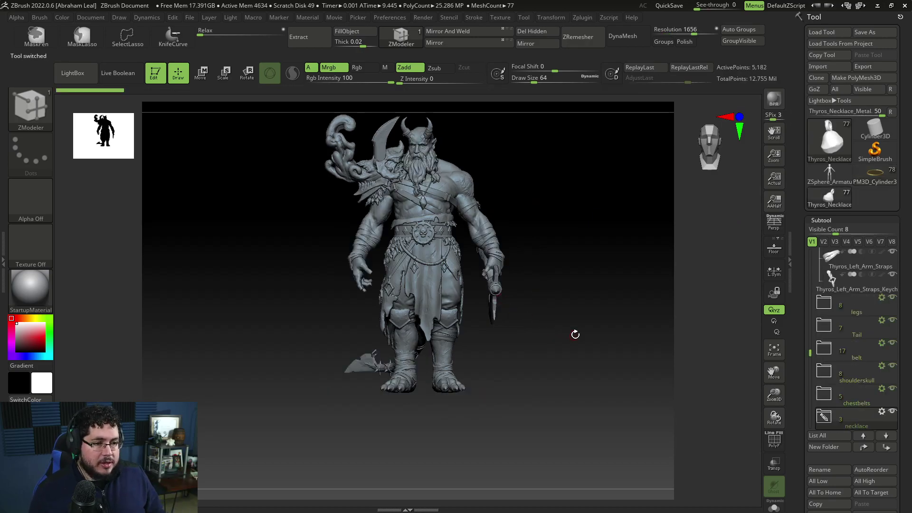
pyautogui.moveTo(579, 333); pyautogui.dragTo(660, 307)
# Compare the base tool with the posed character, and append PM3D_Cylinder3D1 to the posed tool as a subtool
pyautogui.click(875, 176)
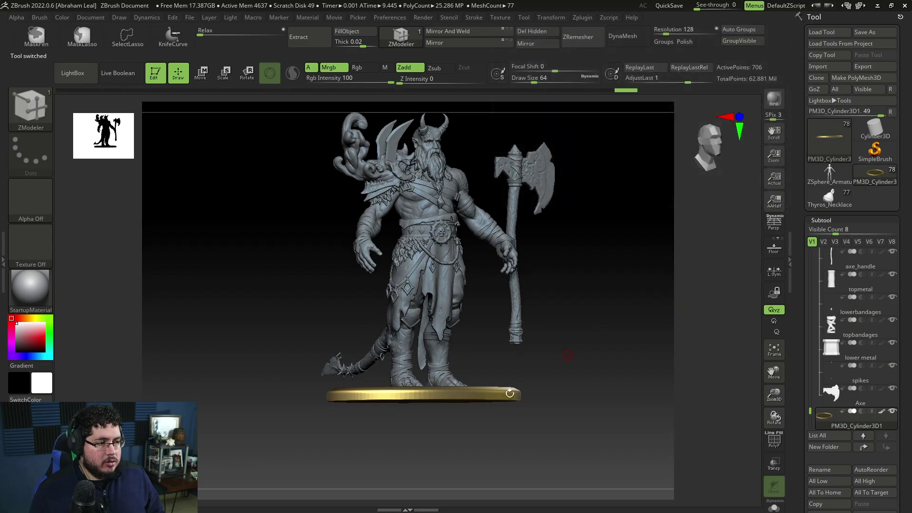
pyautogui.click(830, 201)
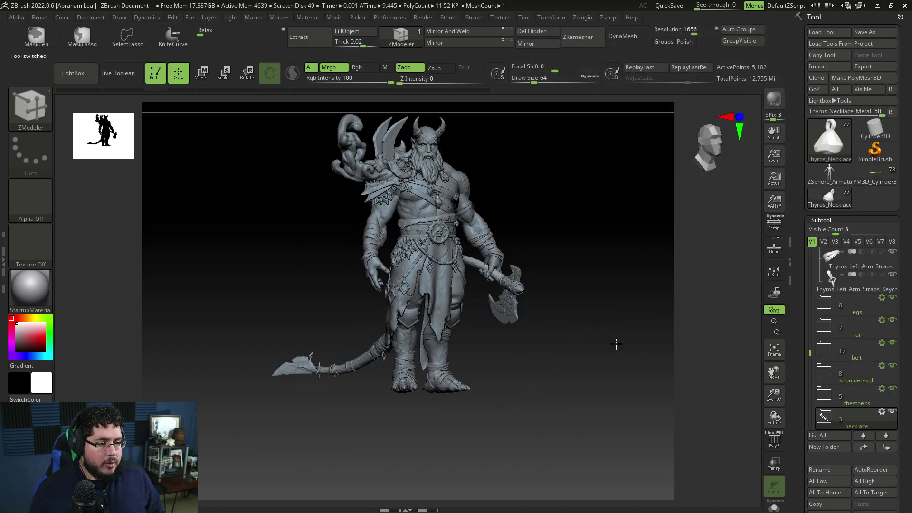
pyautogui.moveTo(902, 457); pyautogui.dragTo(900, 316)
pyautogui.click(864, 375)
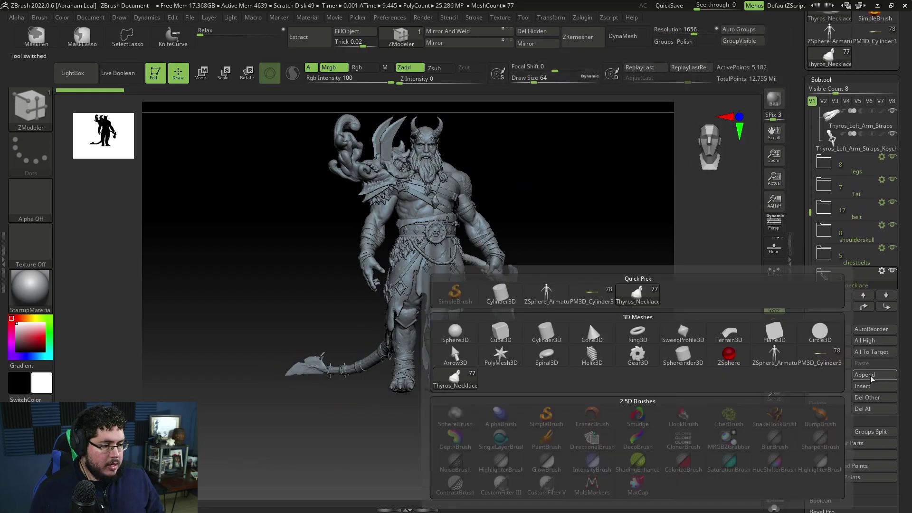
pyautogui.click(820, 358)
pyautogui.moveTo(575, 354); pyautogui.dragTo(594, 334)
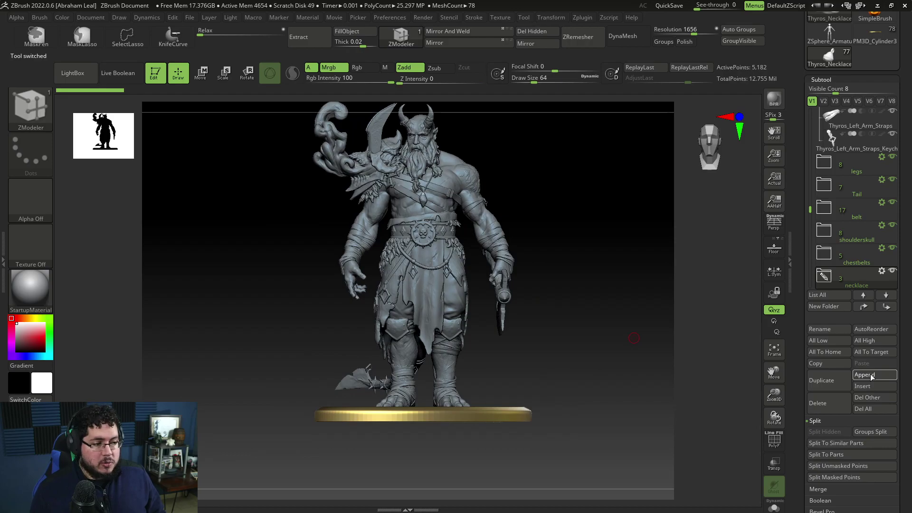
# Append a Cube3D subtool, flatten it vertically into a thin slab, and lower it to the character's feet on the gold base
pyautogui.click(893, 380)
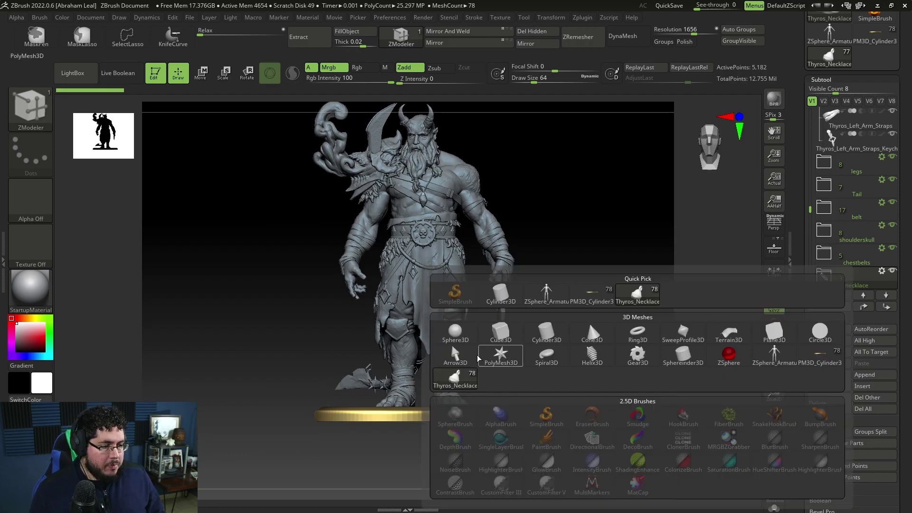
pyautogui.click(501, 335)
pyautogui.press('w')
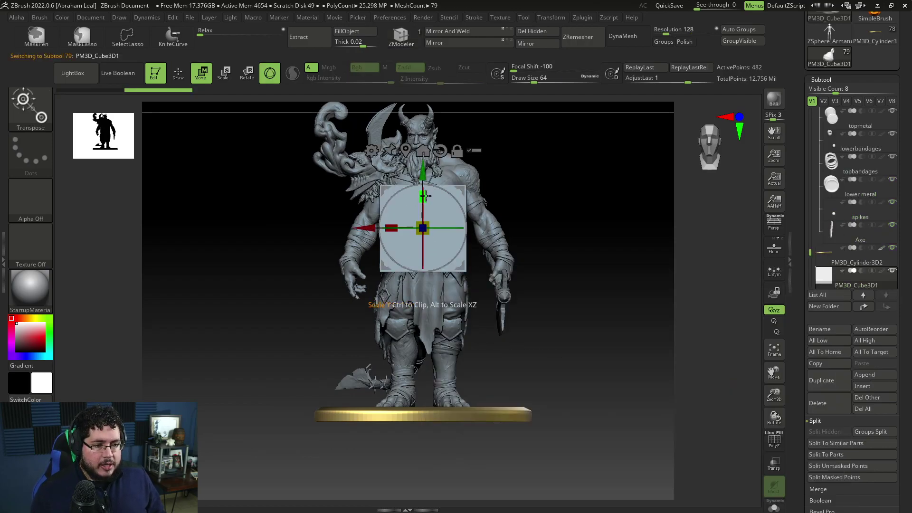
pyautogui.moveTo(426, 198); pyautogui.dragTo(424, 218)
pyautogui.moveTo(423, 172); pyautogui.dragTo(422, 287)
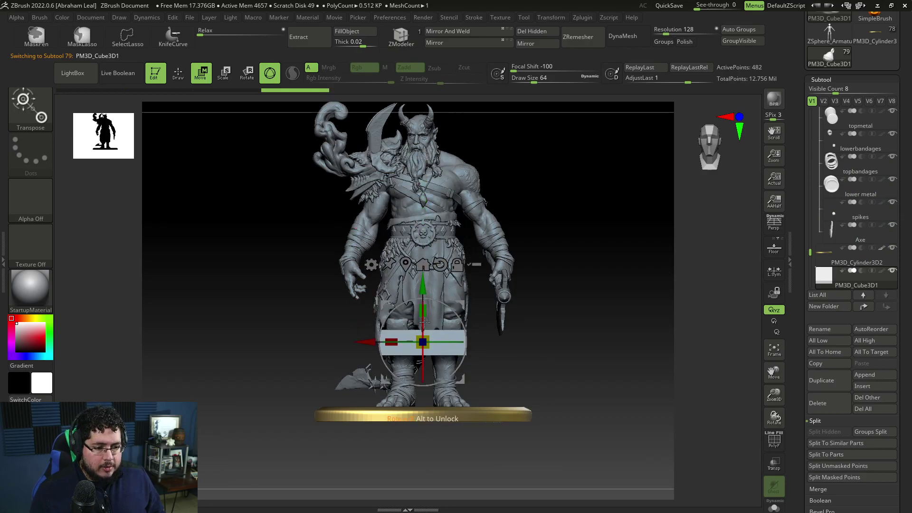
pyautogui.moveTo(424, 319); pyautogui.dragTo(424, 381)
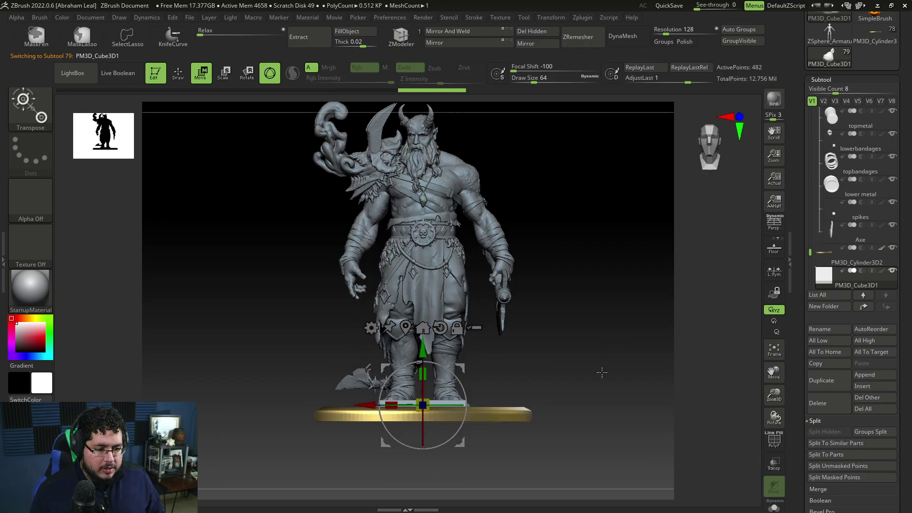
# Isolate the slab with Solo and convert it to DynaMesh at resolution 128
pyautogui.moveTo(601, 379); pyautogui.dragTo(611, 317)
pyautogui.moveTo(456, 222)
pyautogui.mouseDown()
pyautogui.moveTo(458, 239)
pyautogui.moveTo(457, 232)
pyautogui.mouseUp()
pyautogui.moveTo(580, 236); pyautogui.dragTo(573, 281)
pyautogui.moveTo(594, 318); pyautogui.dragTo(533, 372)
pyautogui.moveTo(666, 276)
pyautogui.mouseDown()
pyautogui.moveTo(658, 282)
pyautogui.moveTo(651, 267)
pyautogui.mouseUp()
pyautogui.click(774, 508)
pyautogui.keyDown('shift'); pyautogui.moveTo(665, 349); pyautogui.dragTo(656, 332); pyautogui.keyUp('shift')
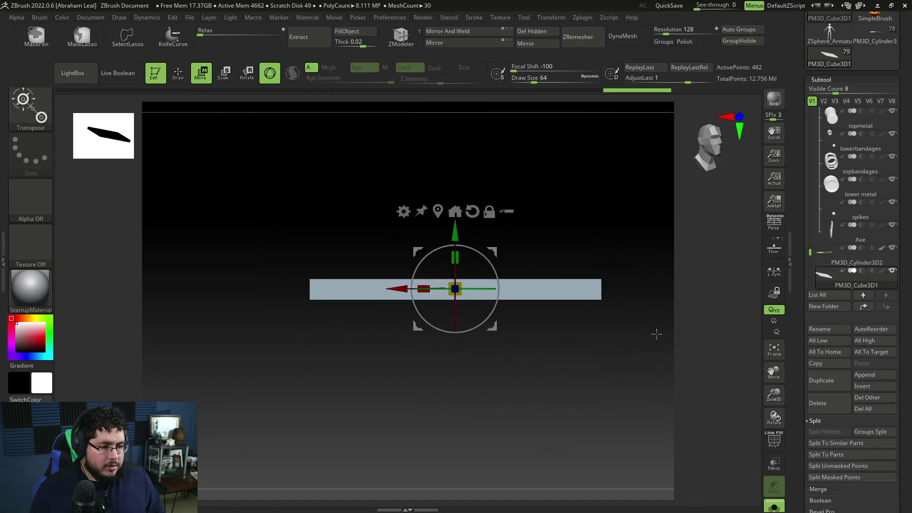
pyautogui.keyDown('alt'); pyautogui.moveTo(670, 277); pyautogui.dragTo(648, 256); pyautogui.keyUp('alt')
pyautogui.press('q')
pyautogui.click(629, 37)
pyautogui.moveTo(609, 194); pyautogui.dragTo(630, 218)
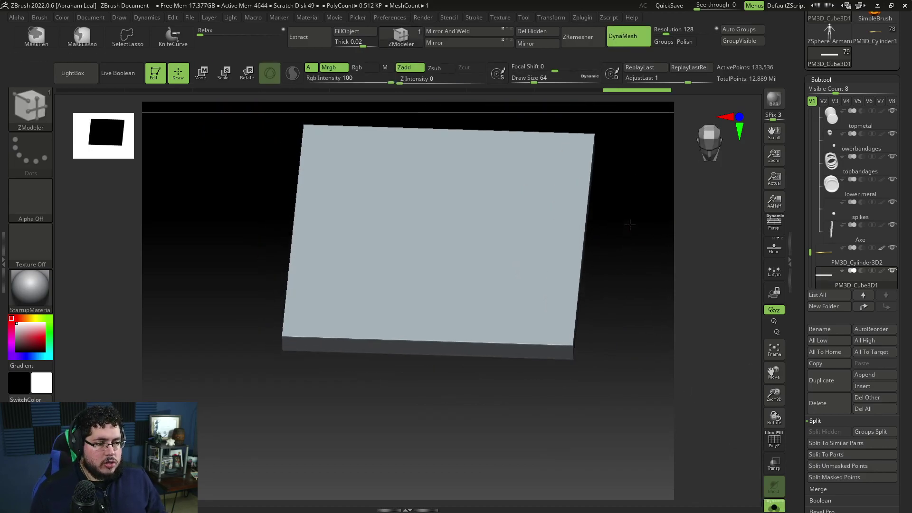
# Slice off the slab's corners with the KnifeCurve brush in top view to form an irregular stone outline, undoing unwanted cuts
pyautogui.click(160, 35)
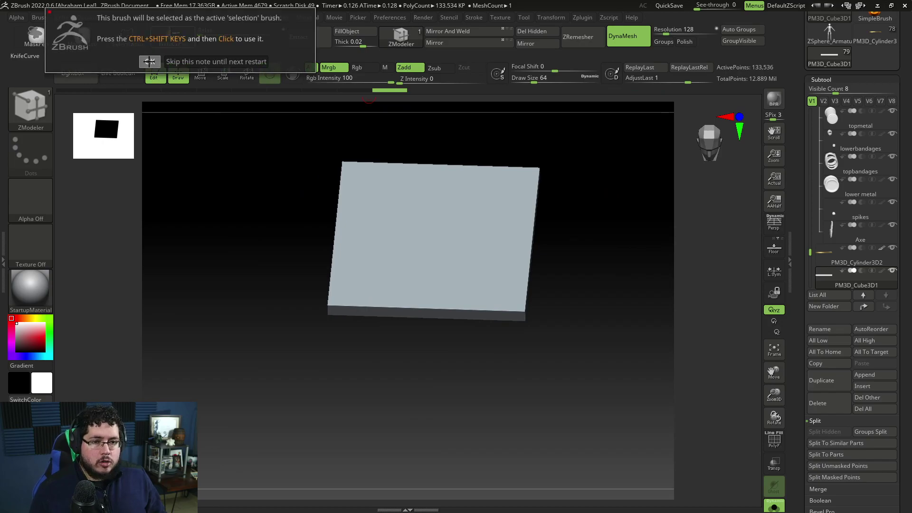
pyautogui.click(150, 62)
pyautogui.moveTo(507, 169)
pyautogui.keyDown('shift'); pyautogui.mouseDown()
pyautogui.moveTo(529, 216)
pyautogui.moveTo(650, 298)
pyautogui.mouseUp(); pyautogui.keyUp('shift')
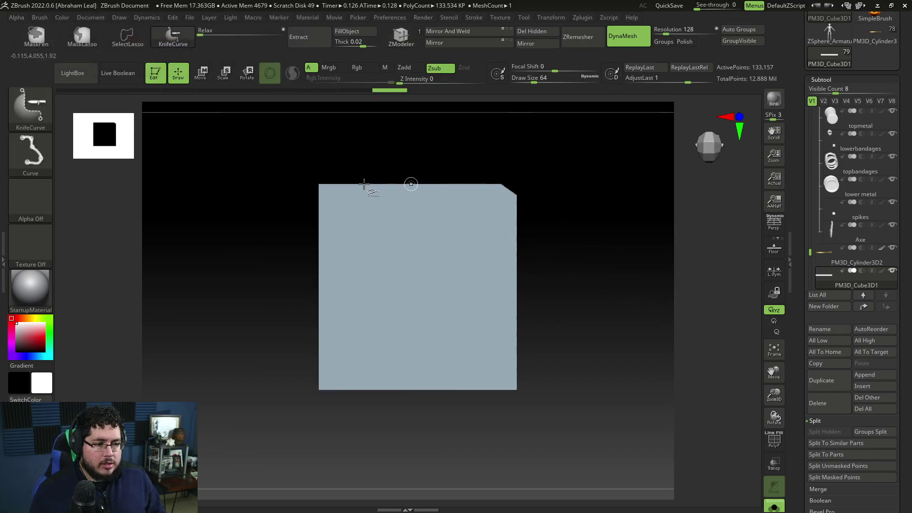
pyautogui.keyDown('ctrl'); pyautogui.keyDown('shift'); pyautogui.moveTo(261, 228); pyautogui.dragTo(576, 116); pyautogui.keyUp('shift'); pyautogui.keyUp('ctrl')
pyautogui.keyDown('ctrl'); pyautogui.keyDown('shift'); pyautogui.moveTo(288, 282); pyautogui.dragTo(499, 106); pyautogui.keyUp('shift'); pyautogui.keyUp('ctrl')
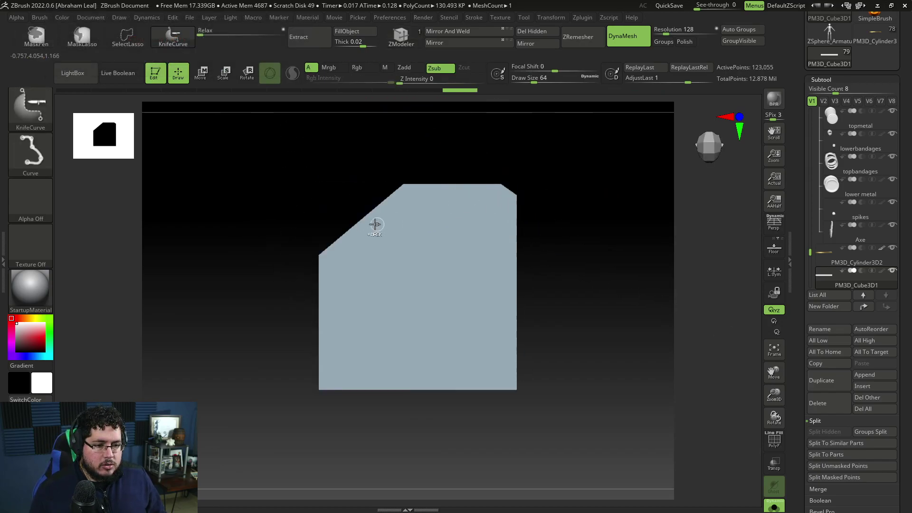
pyautogui.hotkey('ctrl', 'z')
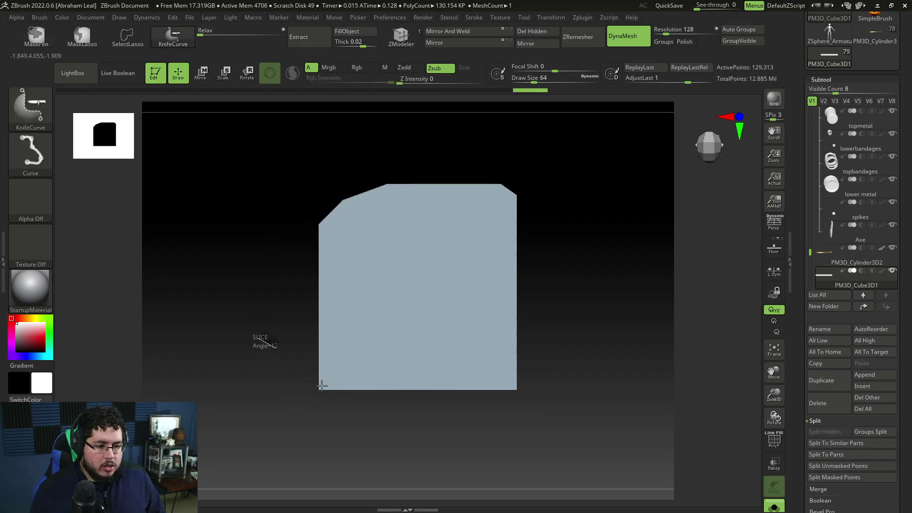
pyautogui.moveTo(371, 422)
pyautogui.keyDown('ctrl'); pyautogui.keyDown('shift'); pyautogui.mouseDown()
pyautogui.moveTo(412, 431)
pyautogui.moveTo(234, 285)
pyautogui.moveTo(229, 300)
pyautogui.mouseUp(); pyautogui.keyUp('shift'); pyautogui.keyUp('ctrl')
pyautogui.hotkey('ctrl', 'z')
pyautogui.keyDown('ctrl'); pyautogui.keyDown('shift'); pyautogui.moveTo(586, 272); pyautogui.dragTo(290, 447); pyautogui.keyUp('shift'); pyautogui.keyUp('ctrl')
pyautogui.keyDown('ctrl'); pyautogui.keyDown('shift'); pyautogui.moveTo(536, 258); pyautogui.dragTo(482, 351); pyautogui.keyUp('shift'); pyautogui.keyUp('ctrl')
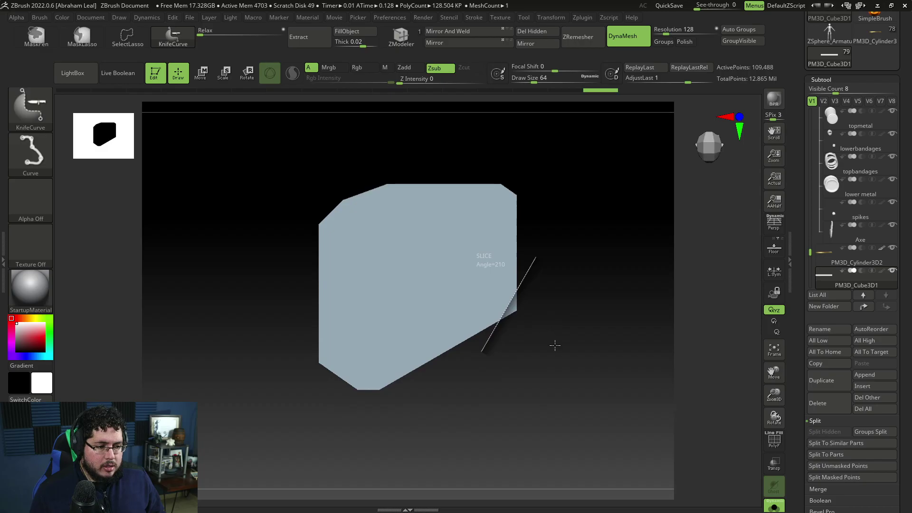
pyautogui.press('super')
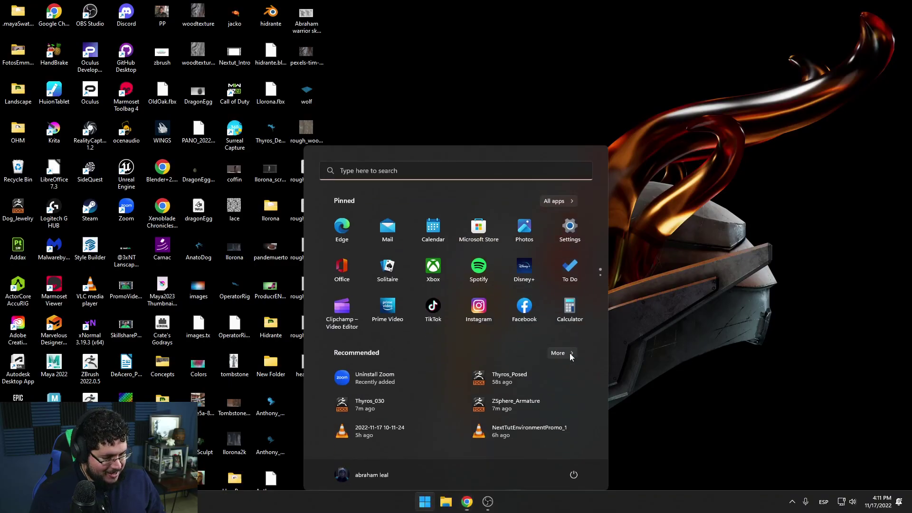
pyautogui.write('zbri')
pyautogui.press('Return')
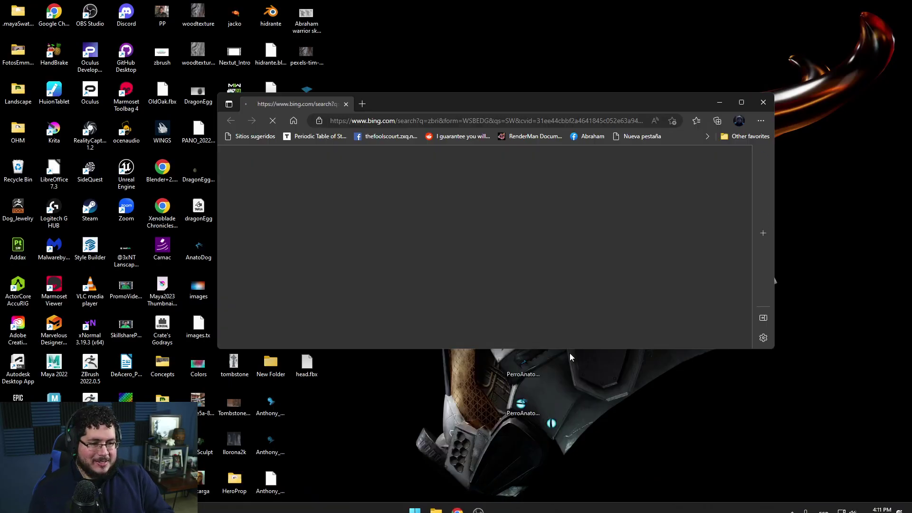
# Search the system for ZBrush, relaunch it, and dismiss the abnormal-termination note
pyautogui.press('super')
pyautogui.write('zbru')
pyautogui.press('Return')
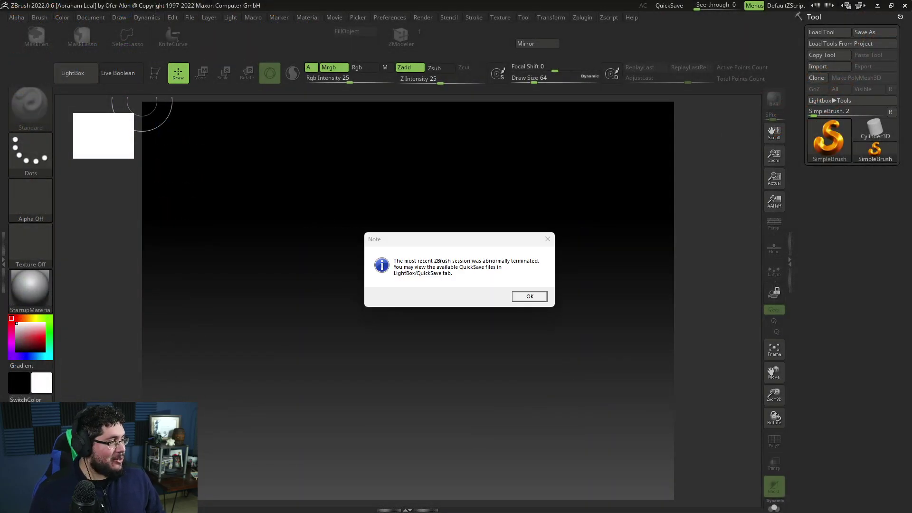
pyautogui.click(530, 296)
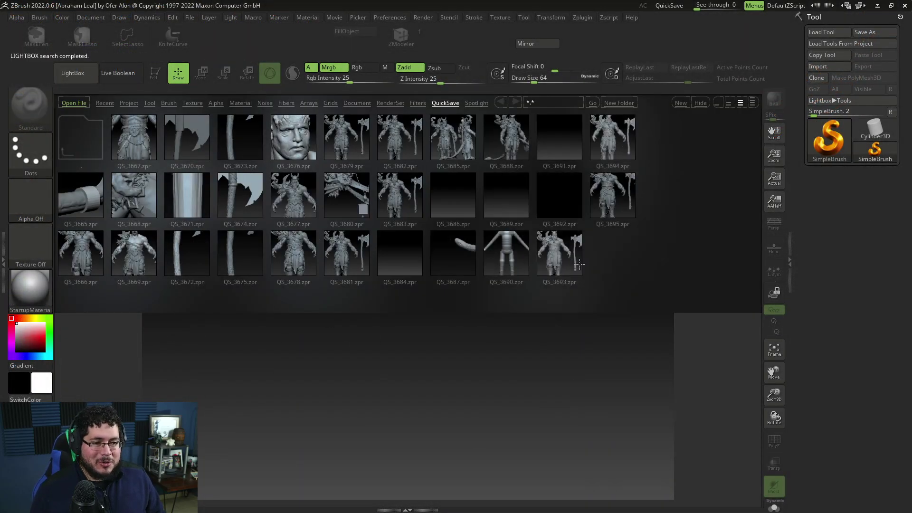
# Reload the Thyros_Posed tool, put the character on the canvas in Edit mode, and hide LightBox
pyautogui.click(814, 33)
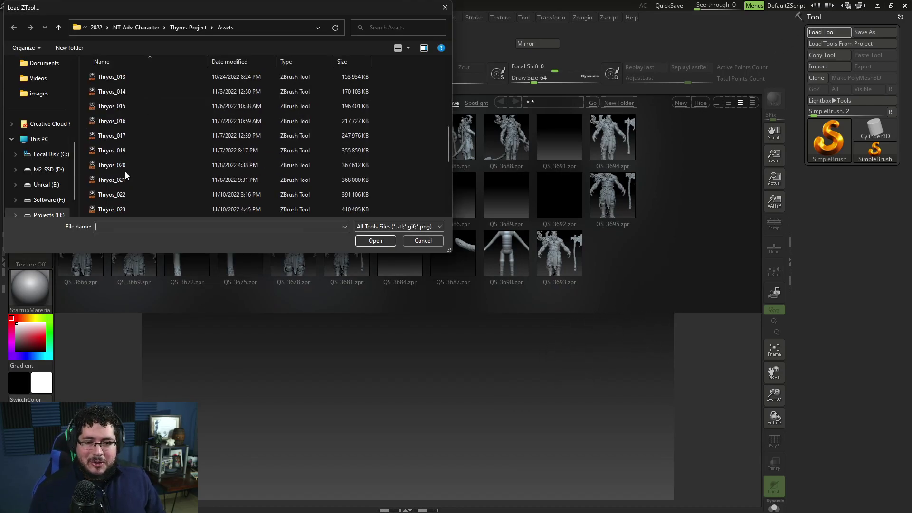
pyautogui.scroll(-5, 125, 176)
pyautogui.doubleClick(132, 197)
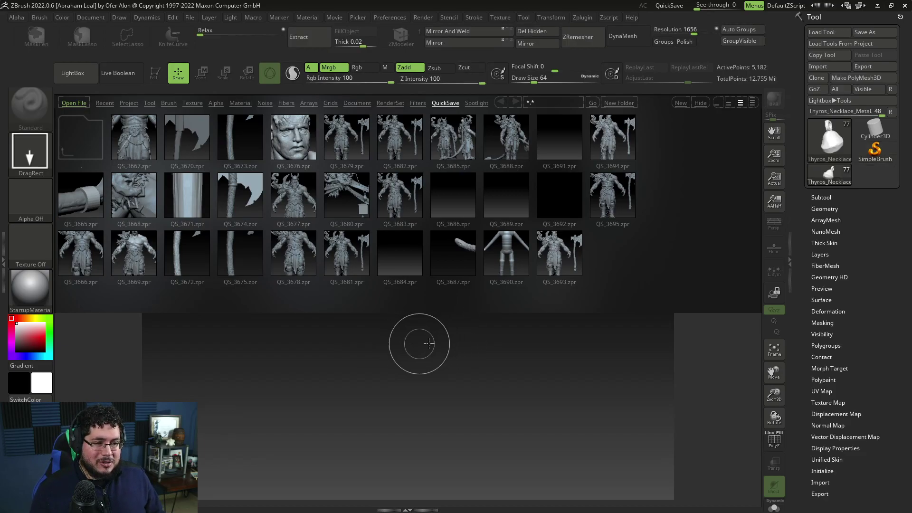
pyautogui.press('t')
pyautogui.press(',')
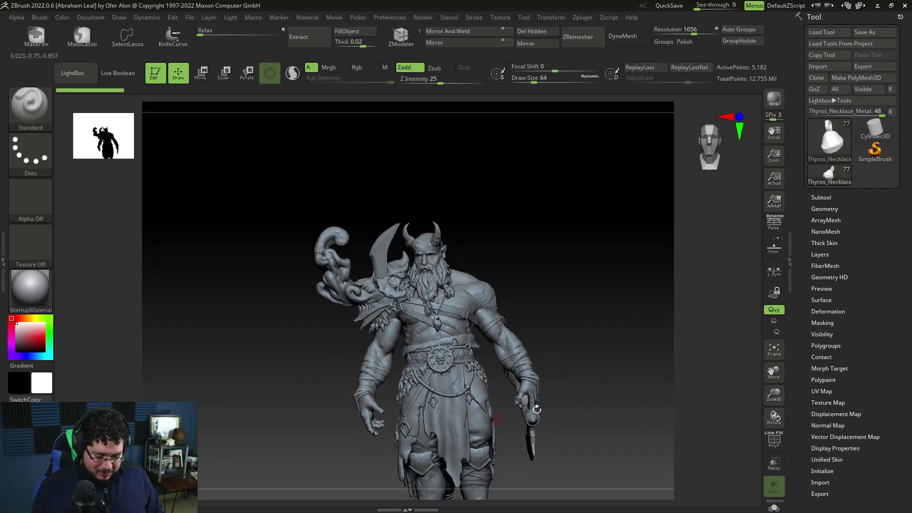
pyautogui.moveTo(550, 408); pyautogui.dragTo(579, 280)
pyautogui.moveTo(584, 342)
pyautogui.keyDown('alt'); pyautogui.mouseDown()
pyautogui.moveTo(625, 359)
pyautogui.moveTo(575, 346)
pyautogui.moveTo(585, 326)
pyautogui.mouseUp(); pyautogui.keyUp('alt')
# Append a Cube3D subtool to the posed character and flatten it vertically into a thin slab
pyautogui.click(851, 199)
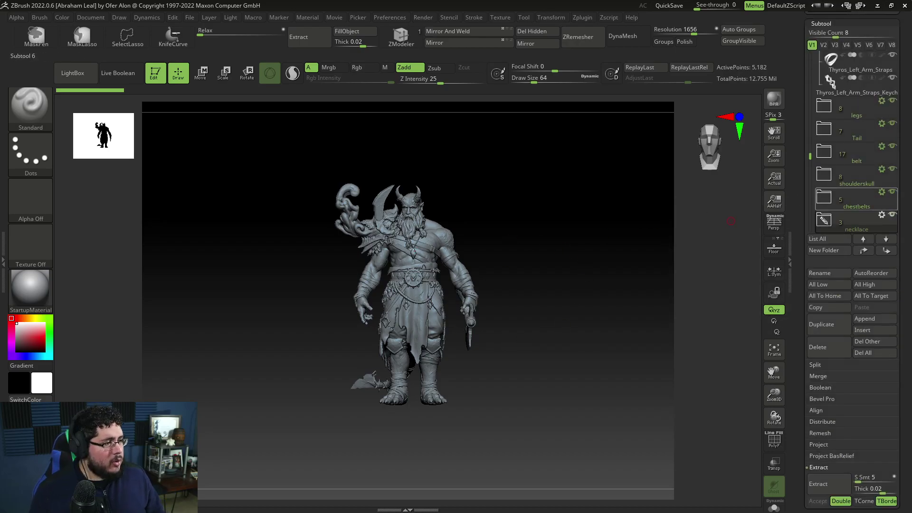
pyautogui.moveTo(856, 200)
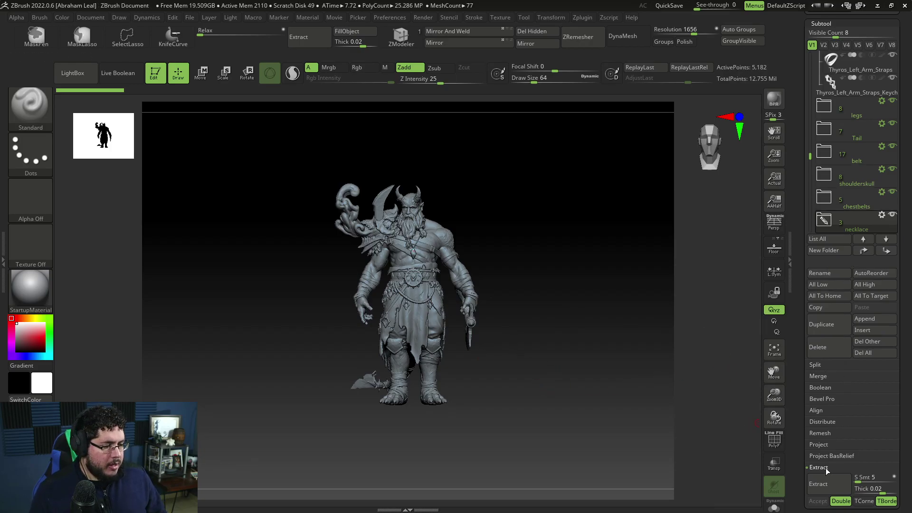
pyautogui.click(873, 318)
pyautogui.click(590, 310)
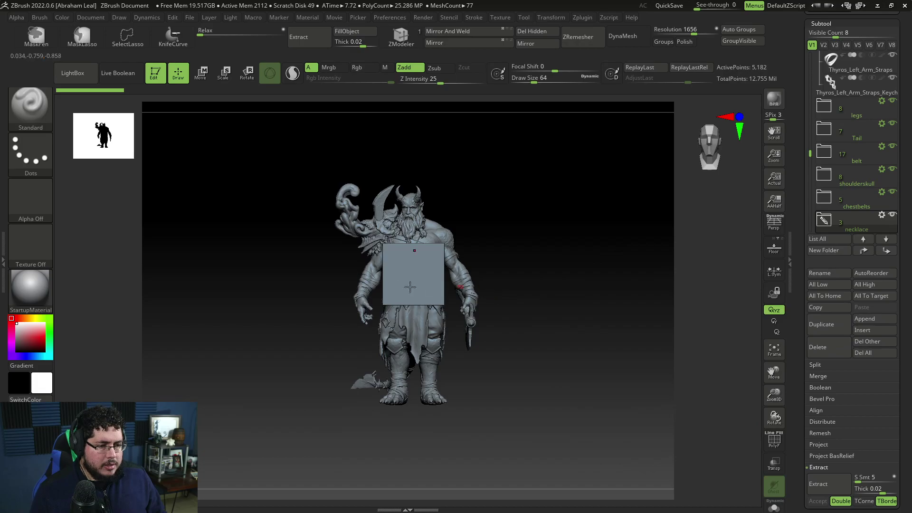
pyautogui.press('w')
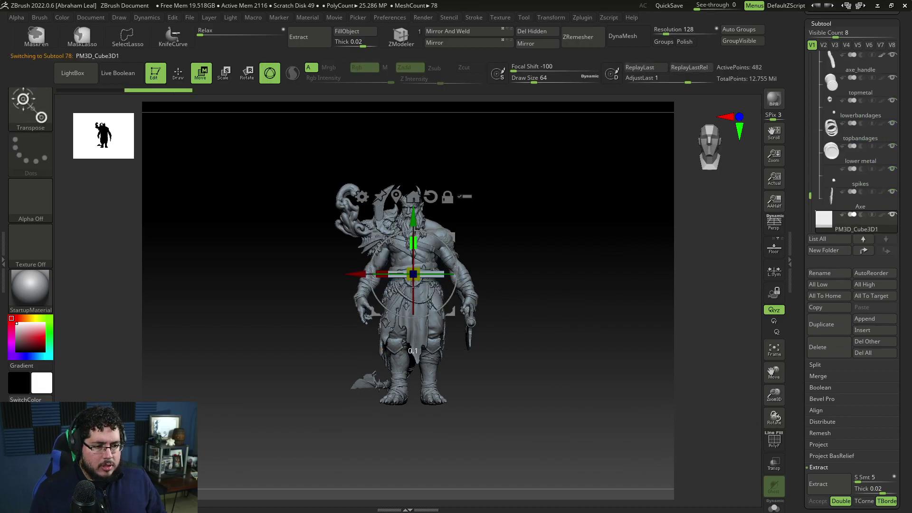
# Isolate the new slab with Solo, convert it to DynaMesh at resolution 128, and frame it from above for cutting
pyautogui.click(774, 508)
pyautogui.moveTo(613, 247); pyautogui.dragTo(593, 277)
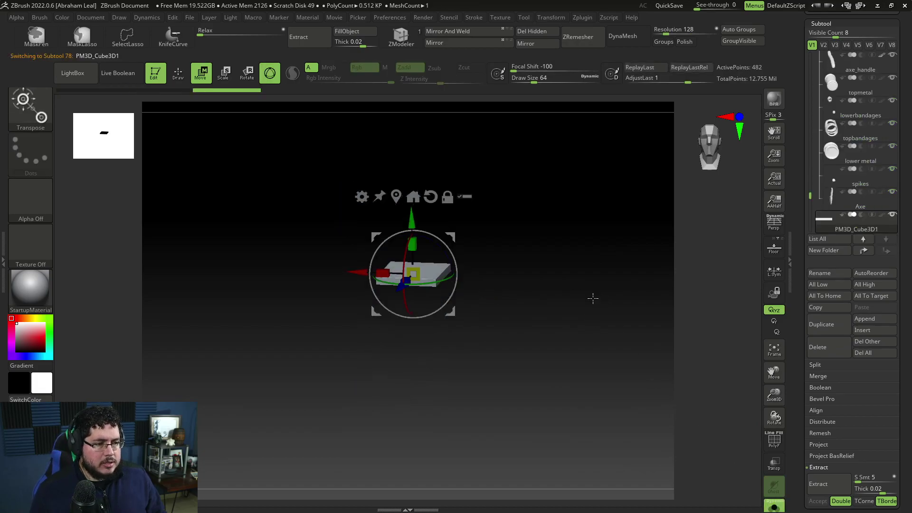
pyautogui.press('q')
pyautogui.click(628, 41)
pyautogui.keyDown('shift'); pyautogui.moveTo(561, 198); pyautogui.dragTo(541, 308); pyautogui.keyUp('shift')
pyautogui.press('r')
pyautogui.moveTo(415, 275); pyautogui.dragTo(536, 297)
pyautogui.press('q')
pyautogui.keyDown('alt'); pyautogui.moveTo(567, 248); pyautogui.dragTo(516, 308); pyautogui.keyUp('alt')
# Trim the square slab's corners from above with the KnifeCurve brush to give it an irregular stone outline
pyautogui.click(169, 37)
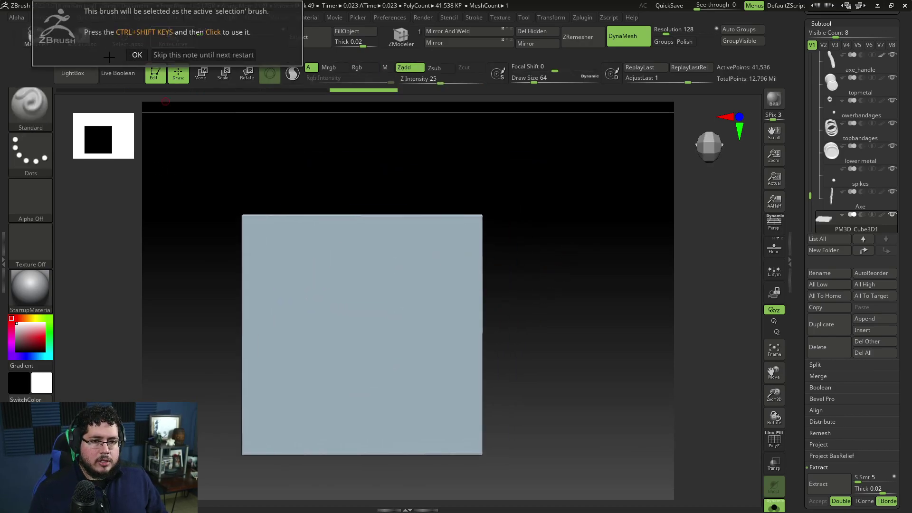
pyautogui.click(138, 54)
pyautogui.keyDown('ctrl'); pyautogui.keyDown('shift'); pyautogui.moveTo(368, 173); pyautogui.dragTo(599, 366); pyautogui.keyUp('shift'); pyautogui.keyUp('ctrl')
pyautogui.moveTo(179, 301)
pyautogui.keyDown('ctrl'); pyautogui.keyDown('shift'); pyautogui.mouseDown()
pyautogui.moveTo(415, 154)
pyautogui.moveTo(416, 137)
pyautogui.mouseUp(); pyautogui.keyUp('shift'); pyautogui.keyUp('ctrl')
pyautogui.keyDown('alt'); pyautogui.moveTo(511, 271); pyautogui.dragTo(558, 150); pyautogui.keyUp('alt')
pyautogui.keyDown('ctrl'); pyautogui.keyDown('shift'); pyautogui.moveTo(391, 371); pyautogui.dragTo(189, 158); pyautogui.keyUp('shift'); pyautogui.keyUp('ctrl')
pyautogui.keyDown('ctrl'); pyautogui.keyDown('shift'); pyautogui.moveTo(575, 243); pyautogui.dragTo(195, 374); pyautogui.keyUp('shift'); pyautogui.keyUp('ctrl')
# Slice angled bevels along the slab's upper and lower edges in front view with the KnifeCurve brush
pyautogui.keyDown('alt'); pyautogui.moveTo(542, 281); pyautogui.dragTo(523, 332); pyautogui.keyUp('alt')
pyautogui.moveTo(499, 206)
pyautogui.mouseDown()
pyautogui.moveTo(577, 216)
pyautogui.moveTo(577, 250)
pyautogui.mouseUp()
pyautogui.moveTo(442, 241)
pyautogui.keyDown('ctrl'); pyautogui.keyDown('shift'); pyautogui.mouseDown()
pyautogui.moveTo(556, 303)
pyautogui.moveTo(586, 302)
pyautogui.mouseUp(); pyautogui.keyUp('shift'); pyautogui.keyUp('ctrl')
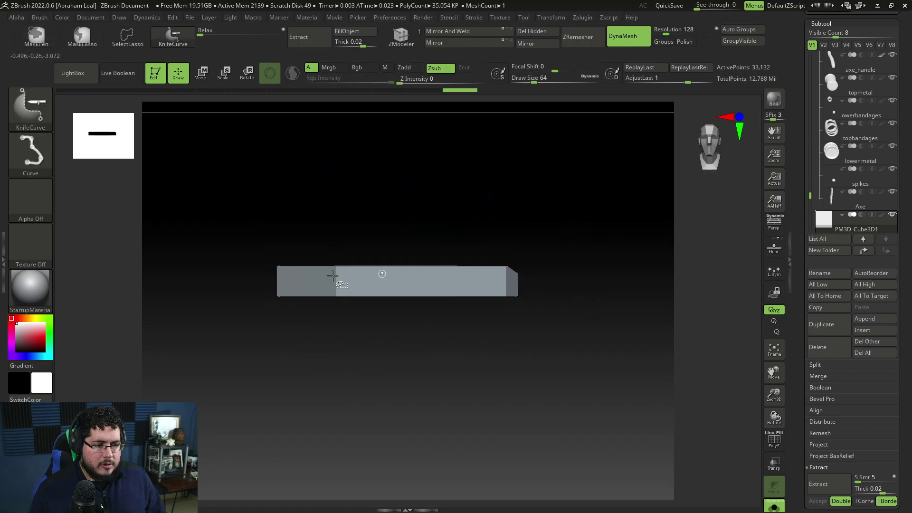
pyautogui.keyDown('ctrl'); pyautogui.keyDown('shift'); pyautogui.moveTo(204, 295); pyautogui.dragTo(418, 236); pyautogui.keyUp('shift'); pyautogui.keyUp('ctrl')
pyautogui.moveTo(352, 323)
pyautogui.keyDown('ctrl'); pyautogui.keyDown('shift'); pyautogui.mouseDown()
pyautogui.moveTo(214, 266)
pyautogui.moveTo(222, 259)
pyautogui.mouseUp(); pyautogui.keyUp('shift'); pyautogui.keyUp('ctrl')
pyautogui.moveTo(540, 275)
pyautogui.keyDown('ctrl'); pyautogui.keyDown('shift'); pyautogui.mouseDown()
pyautogui.moveTo(299, 301)
pyautogui.moveTo(304, 315)
pyautogui.mouseUp(); pyautogui.keyUp('shift'); pyautogui.keyUp('ctrl')
# Cut further angled facets into the slab's sides with KnifeCurve and update the DynaMesh to form a chiselled rock
pyautogui.moveTo(536, 333)
pyautogui.mouseDown()
pyautogui.moveTo(521, 293)
pyautogui.moveTo(554, 277)
pyautogui.mouseUp()
pyautogui.keyDown('ctrl'); pyautogui.keyDown('shift'); pyautogui.moveTo(479, 261); pyautogui.dragTo(505, 316); pyautogui.keyUp('shift'); pyautogui.keyUp('ctrl')
pyautogui.moveTo(557, 352)
pyautogui.keyDown('ctrl'); pyautogui.keyDown('shift'); pyautogui.mouseDown()
pyautogui.moveTo(566, 337)
pyautogui.moveTo(529, 398)
pyautogui.moveTo(527, 350)
pyautogui.moveTo(571, 279)
pyautogui.moveTo(396, 227)
pyautogui.moveTo(526, 209)
pyautogui.moveTo(516, 195)
pyautogui.mouseUp(); pyautogui.keyUp('shift'); pyautogui.keyUp('ctrl')
pyautogui.press('ctrl')
pyautogui.moveTo(536, 224)
pyautogui.mouseDown()
pyautogui.moveTo(565, 281)
pyautogui.moveTo(548, 222)
pyautogui.moveTo(533, 261)
pyautogui.moveTo(161, 280)
pyautogui.mouseUp()
pyautogui.moveTo(210, 257)
pyautogui.keyDown('ctrl'); pyautogui.keyDown('shift'); pyautogui.mouseDown()
pyautogui.moveTo(266, 226)
pyautogui.moveTo(272, 206)
pyautogui.moveTo(210, 299)
pyautogui.moveTo(260, 281)
pyautogui.moveTo(257, 261)
pyautogui.moveTo(239, 263)
pyautogui.moveTo(581, 228)
pyautogui.moveTo(564, 244)
pyautogui.moveTo(572, 242)
pyautogui.mouseUp(); pyautogui.keyUp('shift'); pyautogui.keyUp('ctrl')
pyautogui.keyDown('ctrl'); pyautogui.moveTo(574, 241); pyautogui.dragTo(583, 280); pyautogui.keyUp('ctrl')
pyautogui.moveTo(585, 281); pyautogui.dragTo(556, 329)
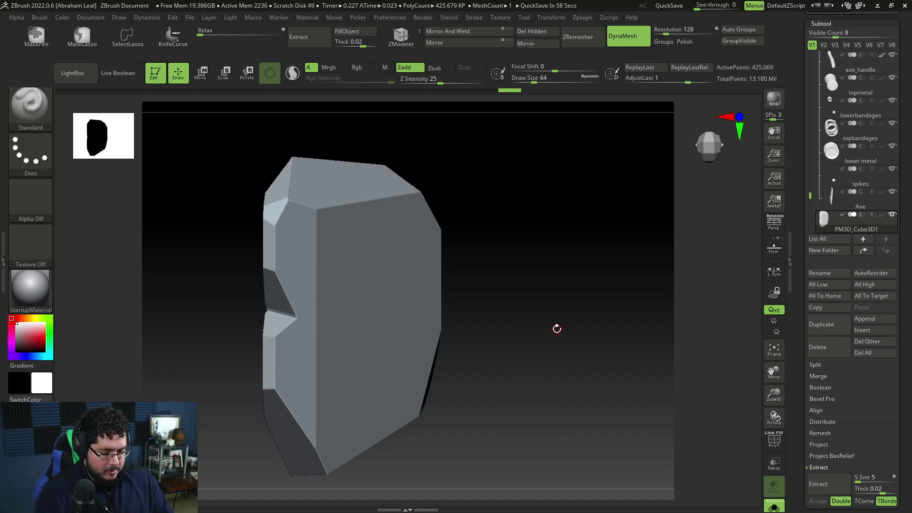
# Switch to the TrimDynamic brush and set its draw size to about 305
pyautogui.moveTo(561, 326); pyautogui.dragTo(552, 332)
pyautogui.press('b')
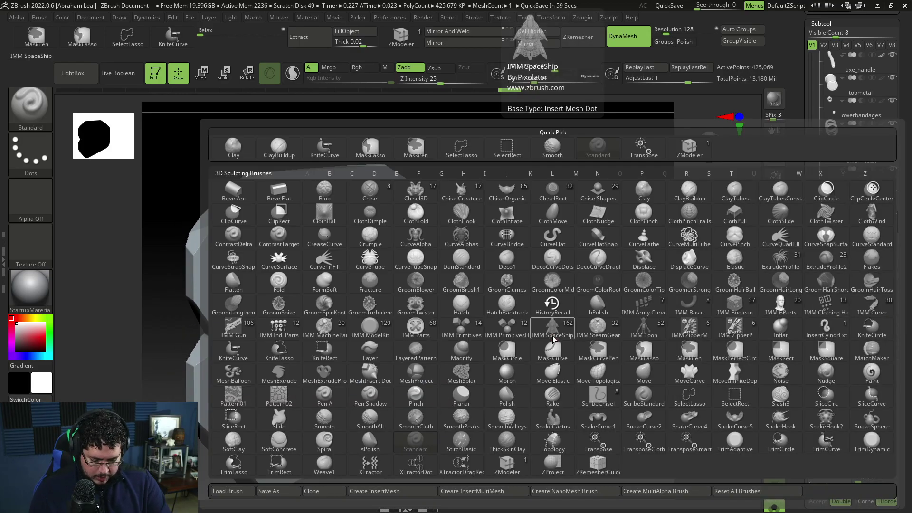
pyautogui.press('t')
pyautogui.press('d')
pyautogui.press('space')
pyautogui.press('w')
pyautogui.press('space')
pyautogui.click(259, 270)
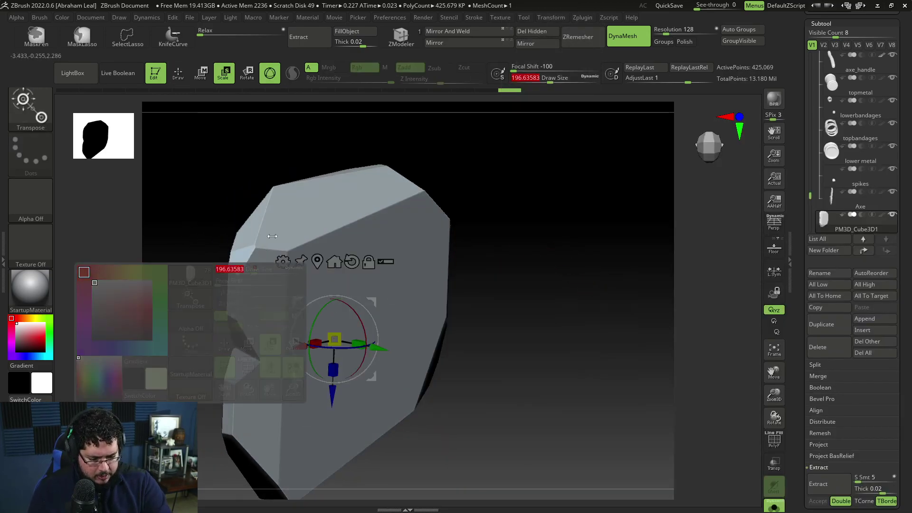
pyautogui.press('q')
pyautogui.press('space')
pyautogui.moveTo(363, 253); pyautogui.dragTo(374, 253)
# Plane down the sharp edges around the slab's notch and lower rim with TrimDynamic, undoing the last stroke
pyautogui.moveTo(265, 243); pyautogui.dragTo(493, 293, button='right')
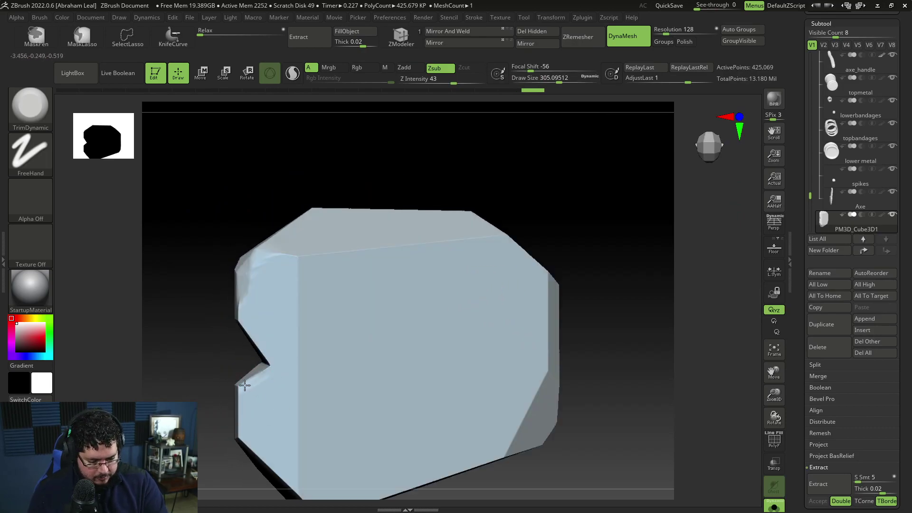
pyautogui.moveTo(219, 375); pyautogui.dragTo(236, 329, button='right')
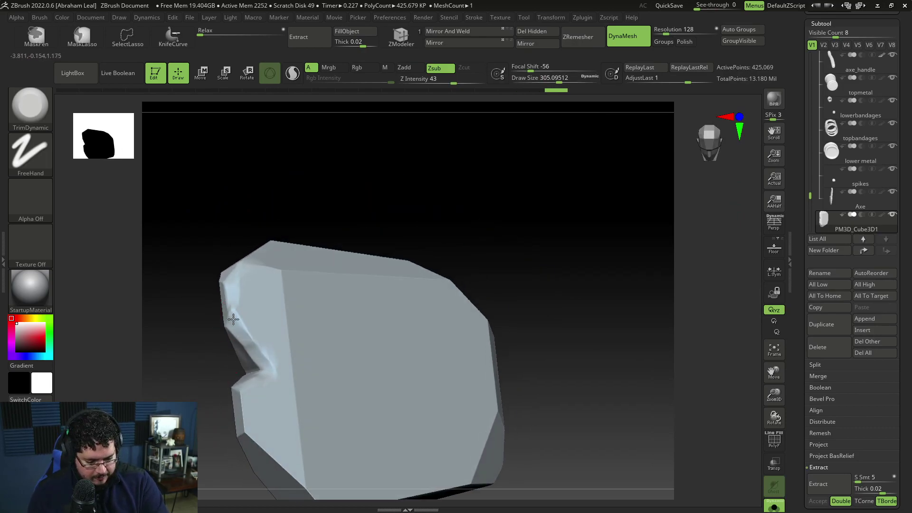
pyautogui.moveTo(522, 264); pyautogui.dragTo(332, 297, button='right')
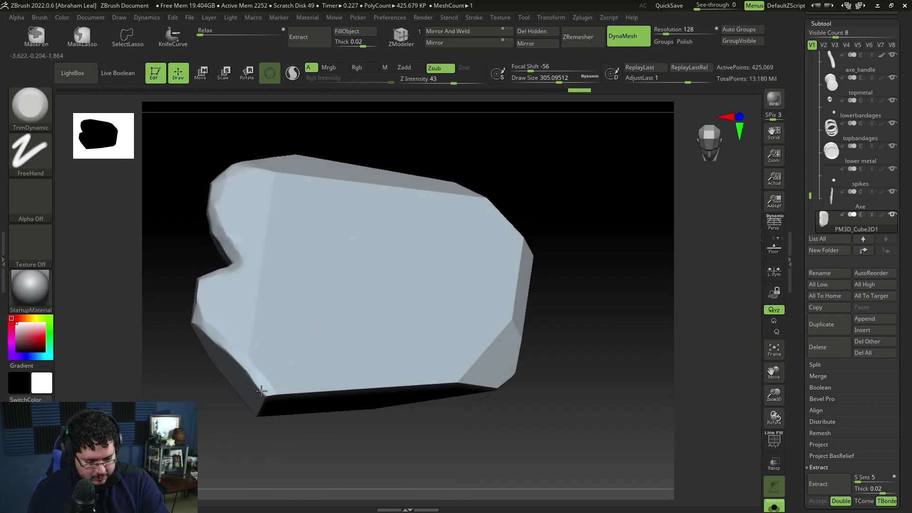
pyautogui.moveTo(266, 385); pyautogui.dragTo(518, 384, button='right')
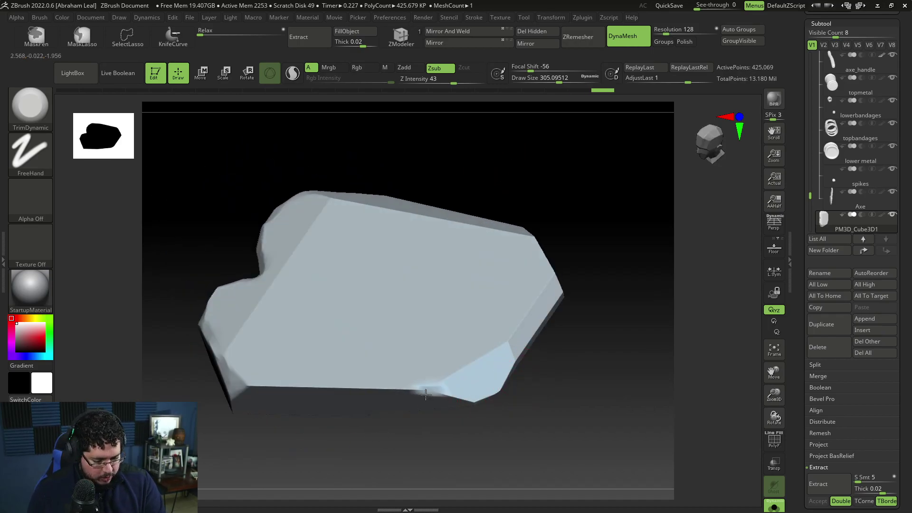
pyautogui.moveTo(526, 330)
pyautogui.mouseDown(button='right')
pyautogui.moveTo(474, 397)
pyautogui.moveTo(499, 385)
pyautogui.mouseUp(button='right')
pyautogui.moveTo(499, 385); pyautogui.dragTo(489, 394)
pyautogui.hotkey('ctrl', 'z')
# Slice off the slab's lower corner with KnifeCurve and roughen the fresh cut edge with TrimDynamic
pyautogui.moveTo(574, 383)
pyautogui.mouseDown(button='right')
pyautogui.moveTo(538, 391)
pyautogui.moveTo(540, 368)
pyautogui.mouseUp(button='right')
pyautogui.keyDown('ctrl'); pyautogui.keyDown('shift'); pyautogui.moveTo(520, 346); pyautogui.dragTo(454, 414); pyautogui.keyUp('shift'); pyautogui.keyUp('ctrl')
pyautogui.moveTo(525, 407); pyautogui.dragTo(478, 399, button='right')
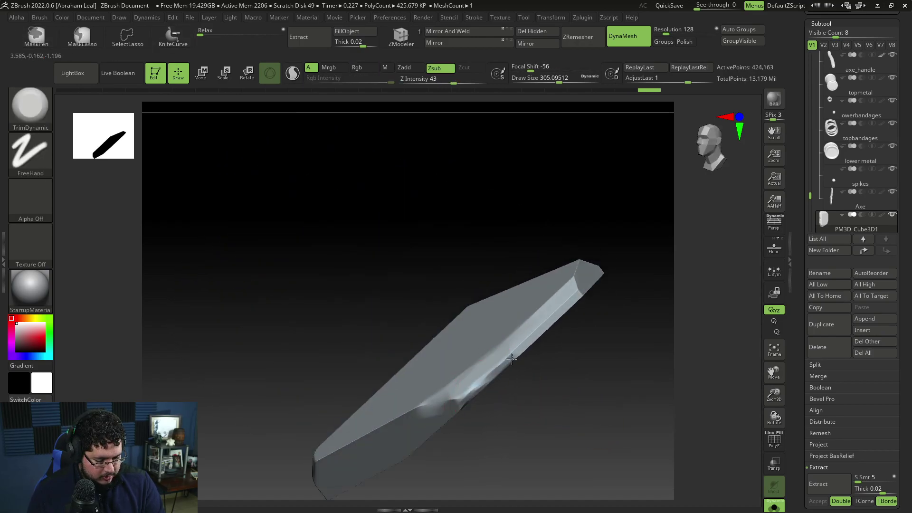
pyautogui.moveTo(508, 361); pyautogui.dragTo(581, 295, button='right')
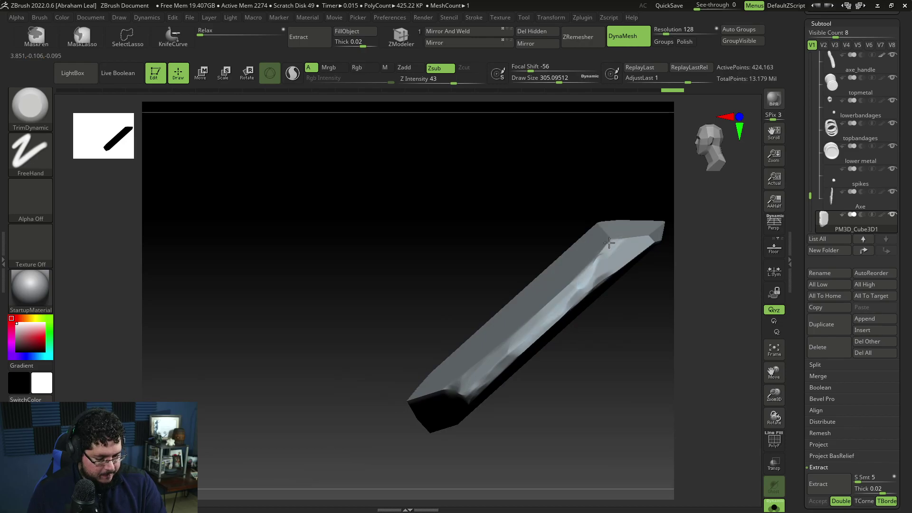
pyautogui.moveTo(651, 233); pyautogui.dragTo(613, 230, button='right')
# Undo the last few trim strokes on the slab's edge
pyautogui.hotkey('ctrl', 'z')
pyautogui.hotkey('ctrl', 'z')
pyautogui.hotkey('ctrl', 'z')
pyautogui.hotkey('ctrl', 'z')
pyautogui.hotkey('ctrl', 'z')
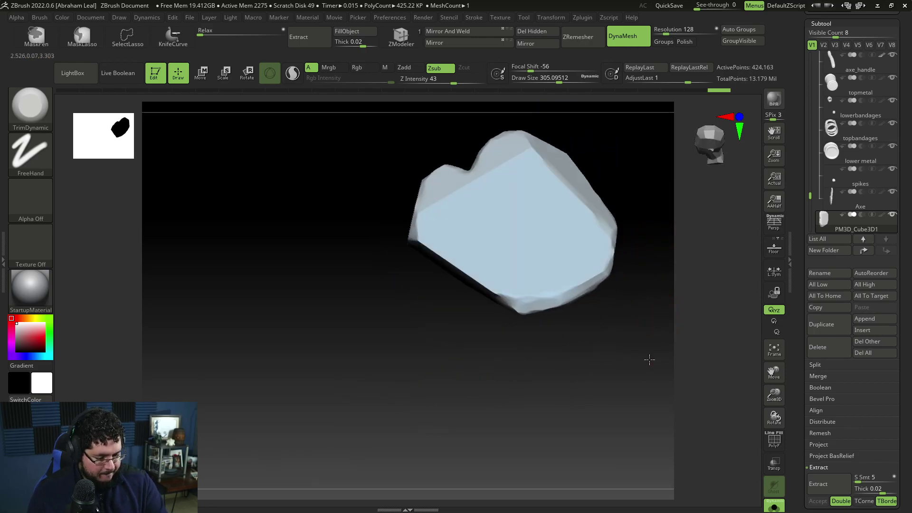
# Enlarge TrimDynamic to a draw size of about 492 and wear down the slab's remaining hard edges into chipped facets
pyautogui.keyDown('shift'); pyautogui.moveTo(651, 359); pyautogui.dragTo(572, 415, button='right'); pyautogui.keyUp('shift')
pyautogui.keyDown('alt'); pyautogui.moveTo(574, 371); pyautogui.dragTo(582, 402, button='right'); pyautogui.keyUp('alt')
pyautogui.moveTo(462, 257); pyautogui.dragTo(474, 257)
pyautogui.press('space')
pyautogui.moveTo(467, 226); pyautogui.dragTo(480, 213)
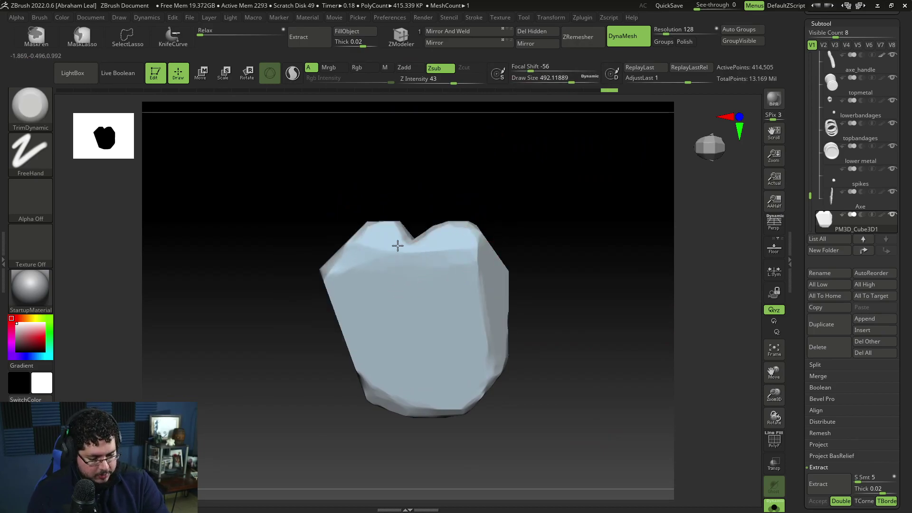
pyautogui.moveTo(558, 237)
pyautogui.mouseDown()
pyautogui.moveTo(342, 296)
pyautogui.moveTo(316, 249)
pyautogui.mouseUp()
pyautogui.moveTo(366, 288)
pyautogui.mouseDown()
pyautogui.moveTo(583, 377)
pyautogui.moveTo(606, 409)
pyautogui.mouseUp()
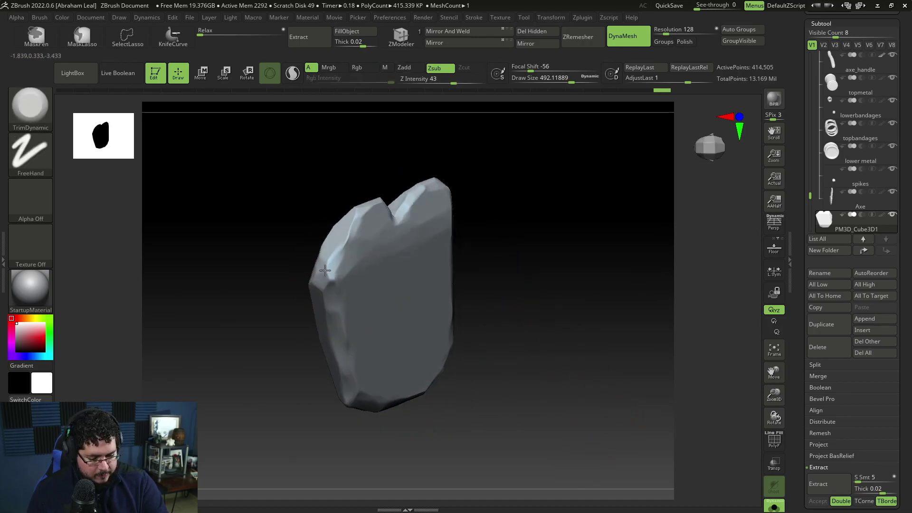
pyautogui.moveTo(328, 273); pyautogui.dragTo(568, 299)
# Turn off Solo, move and scale the slab down to fit under the character's feet, and update its DynaMesh
pyautogui.click(774, 508)
pyautogui.moveTo(595, 381); pyautogui.dragTo(564, 310)
pyautogui.press('w')
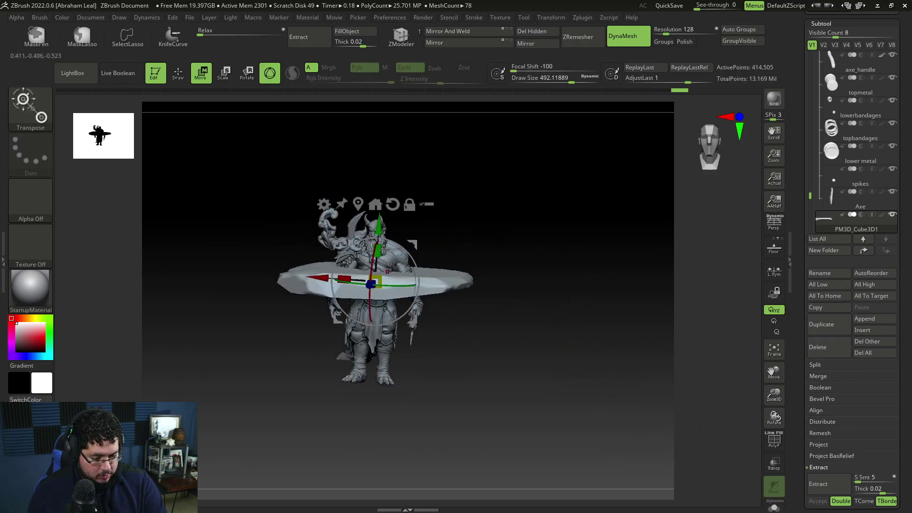
pyautogui.moveTo(387, 290); pyautogui.dragTo(385, 331)
pyautogui.keyDown('shift'); pyautogui.moveTo(503, 272); pyautogui.dragTo(517, 423); pyautogui.keyUp('shift')
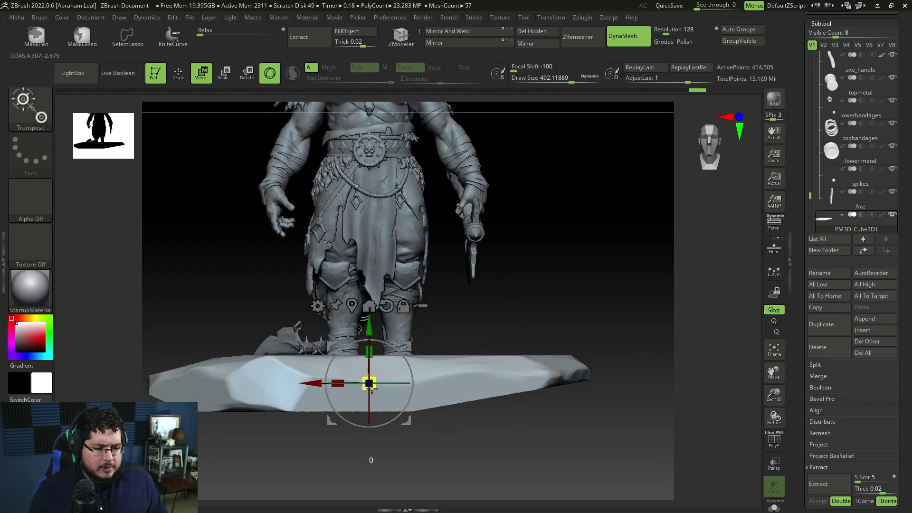
pyautogui.moveTo(369, 385); pyautogui.dragTo(252, 387)
pyautogui.moveTo(370, 328)
pyautogui.mouseDown()
pyautogui.moveTo(370, 352)
pyautogui.moveTo(371, 340)
pyautogui.mouseUp()
pyautogui.moveTo(554, 348)
pyautogui.mouseDown()
pyautogui.moveTo(562, 434)
pyautogui.moveTo(589, 427)
pyautogui.moveTo(558, 342)
pyautogui.moveTo(570, 324)
pyautogui.moveTo(544, 292)
pyautogui.mouseUp()
pyautogui.press('q')
pyautogui.press('w')
pyautogui.keyDown('ctrl'); pyautogui.moveTo(589, 244); pyautogui.dragTo(600, 264); pyautogui.keyUp('ctrl')
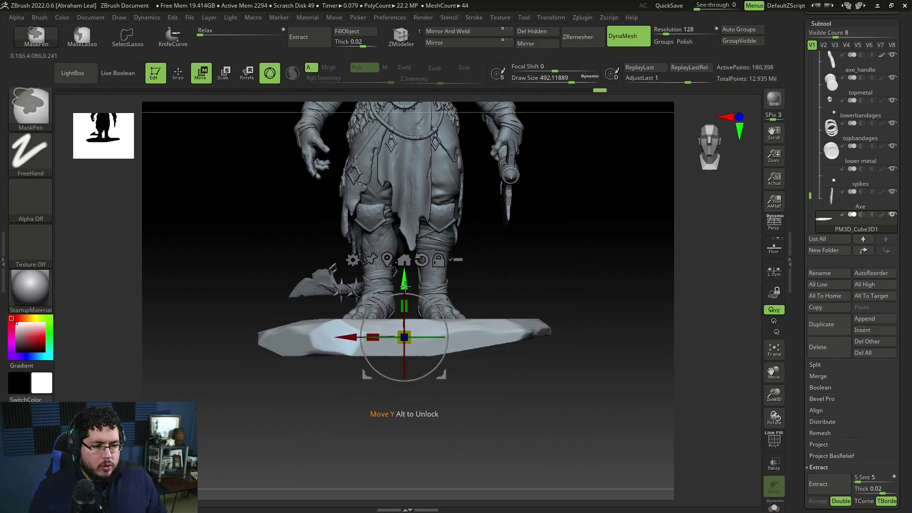
# Duplicate the slab directly above the original, then scale the copy down and rotate it to form an upper stone tier
pyautogui.keyDown('ctrl'); pyautogui.moveTo(404, 281); pyautogui.dragTo(405, 244); pyautogui.keyUp('ctrl')
pyautogui.moveTo(407, 302); pyautogui.dragTo(370, 301)
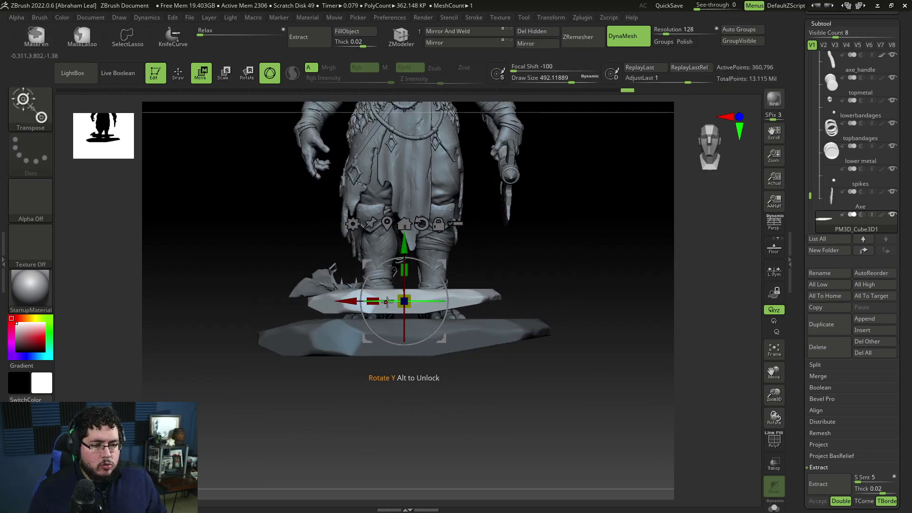
pyautogui.moveTo(554, 271); pyautogui.dragTo(531, 277)
pyautogui.moveTo(553, 259); pyautogui.dragTo(459, 260)
pyautogui.moveTo(576, 267); pyautogui.dragTo(736, 441)
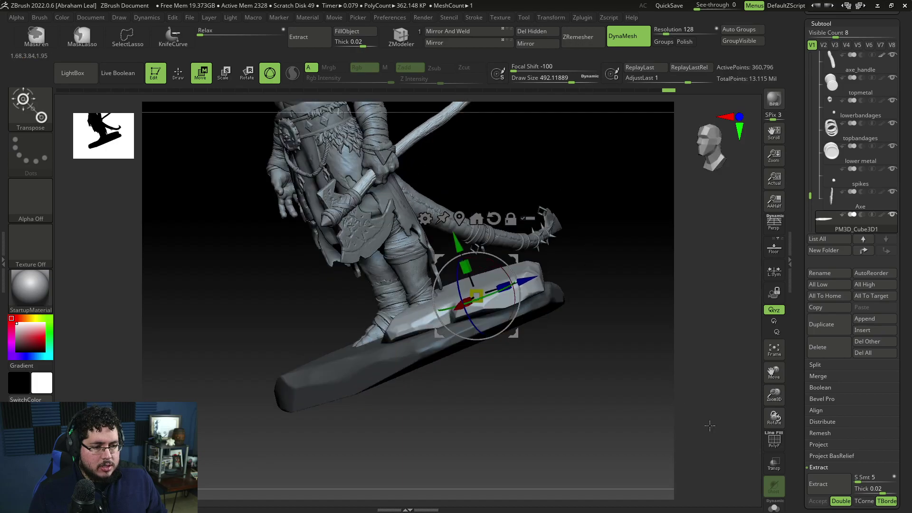
# Isolate the upper slab's polygroup, slice it with KnifeCurve, and unhide the lower slab
pyautogui.press('q')
pyautogui.keyDown('ctrl'); pyautogui.keyDown('shift'); pyautogui.click(499, 280); pyautogui.keyUp('shift'); pyautogui.keyUp('ctrl')
pyautogui.moveTo(597, 229)
pyautogui.mouseDown()
pyautogui.moveTo(575, 322)
pyautogui.moveTo(542, 328)
pyautogui.mouseUp()
pyautogui.keyDown('ctrl'); pyautogui.keyDown('shift'); pyautogui.moveTo(492, 407); pyautogui.dragTo(458, 222); pyautogui.keyUp('shift'); pyautogui.keyUp('ctrl')
pyautogui.moveTo(593, 309); pyautogui.dragTo(636, 265)
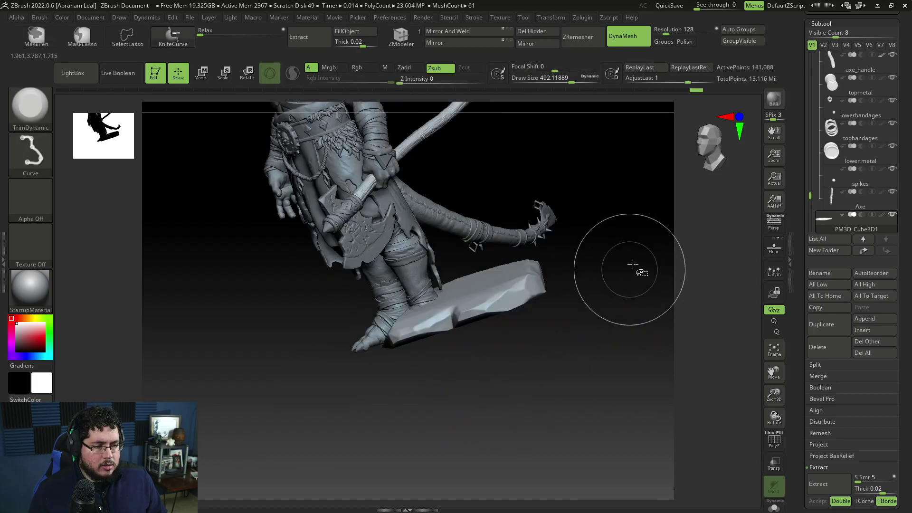
pyautogui.keyDown('ctrl'); pyautogui.keyDown('shift'); pyautogui.click(637, 265); pyautogui.keyUp('shift'); pyautogui.keyUp('ctrl')
# Split the two slabs into separate subtools with Groups Split and quick save the project
pyautogui.moveTo(635, 304); pyautogui.dragTo(720, 368)
pyautogui.click(816, 365)
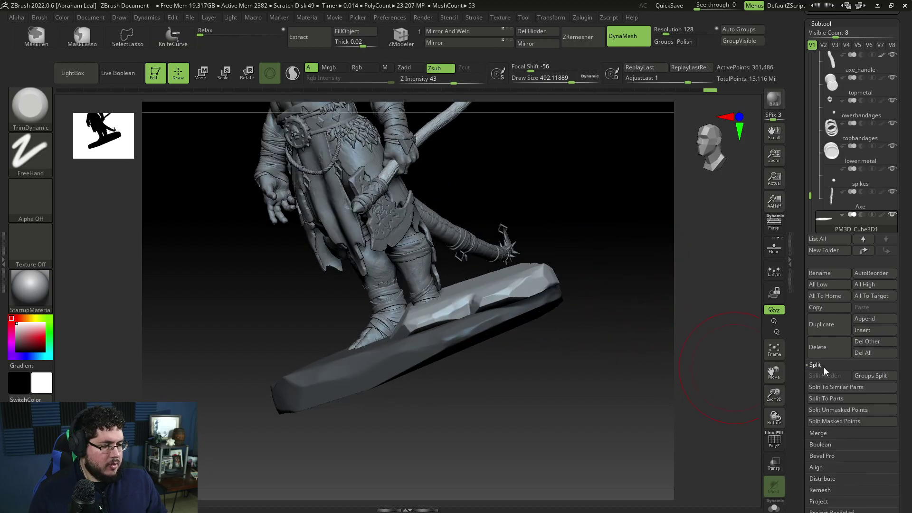
pyautogui.keyDown('ctrl'); pyautogui.moveTo(623, 392); pyautogui.dragTo(635, 338); pyautogui.keyUp('ctrl')
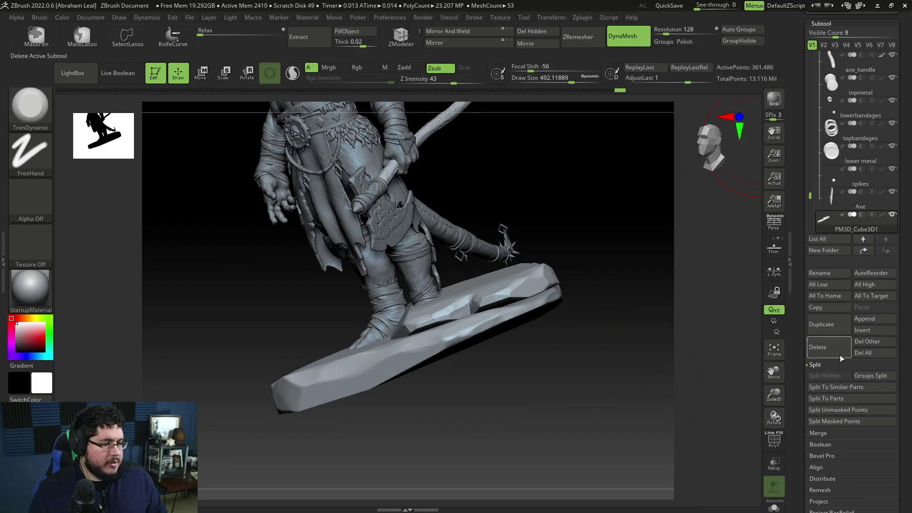
pyautogui.click(865, 376)
pyautogui.click(741, 397)
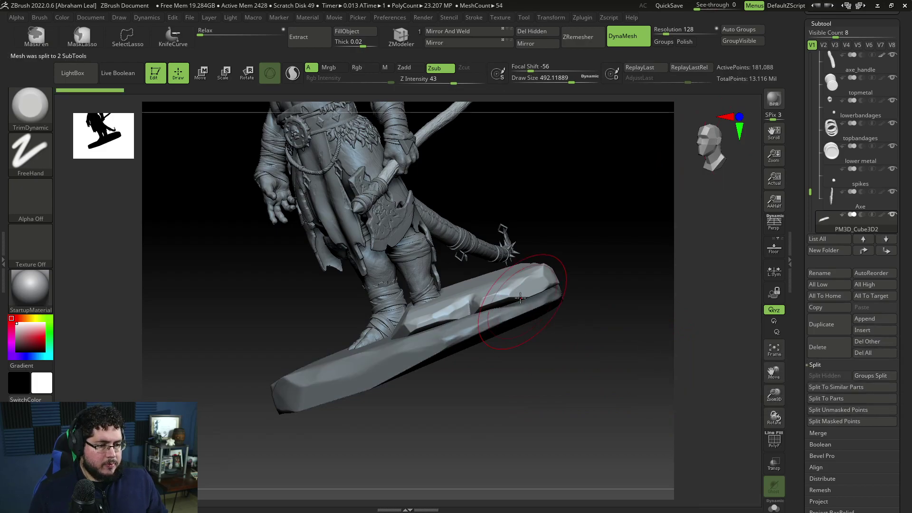
pyautogui.moveTo(649, 263); pyautogui.dragTo(648, 277)
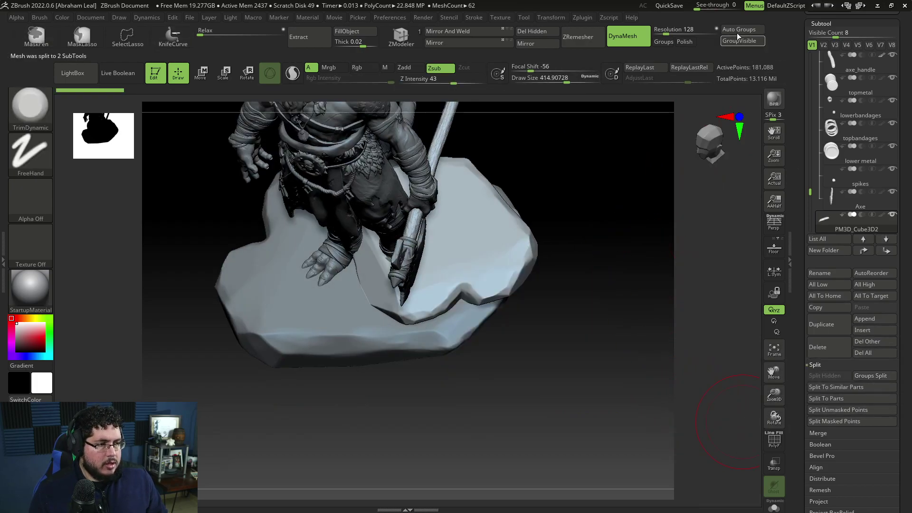
pyautogui.click(671, 6)
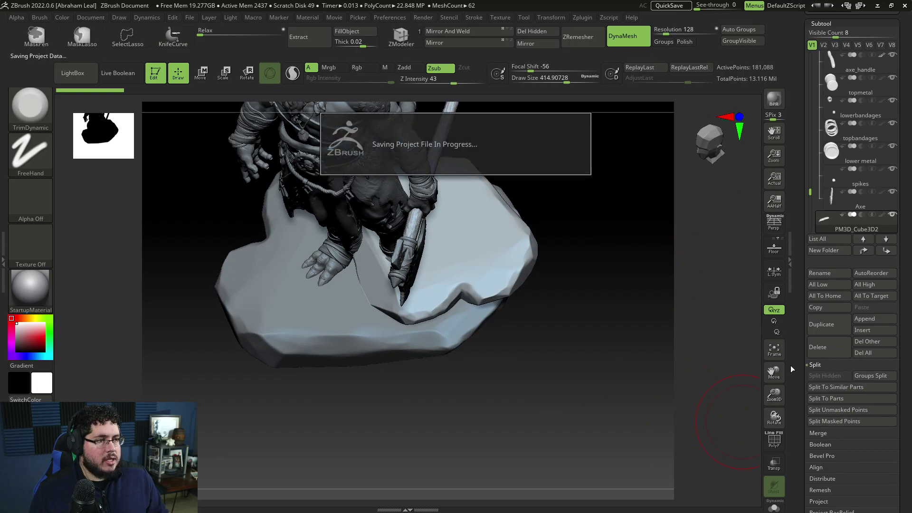
# Isolate the upper slab with Solo and recut its outline into a narrower, angular stone with KnifeCurve slices
pyautogui.click(776, 507)
pyautogui.keyDown('alt'); pyautogui.moveTo(477, 327); pyautogui.dragTo(484, 369); pyautogui.keyUp('alt')
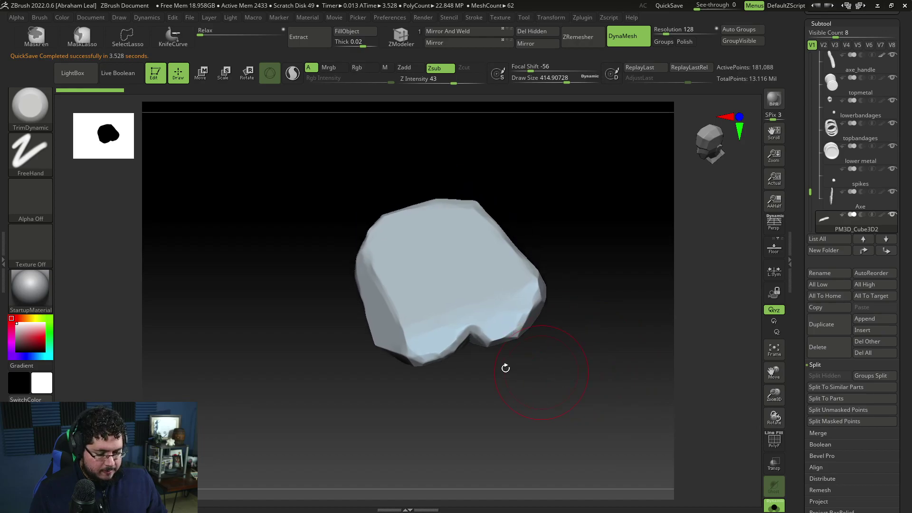
pyautogui.moveTo(349, 329)
pyautogui.keyDown('ctrl'); pyautogui.keyDown('shift'); pyautogui.mouseDown()
pyautogui.moveTo(457, 177)
pyautogui.moveTo(440, 170)
pyautogui.mouseUp(); pyautogui.keyUp('shift'); pyautogui.keyUp('ctrl')
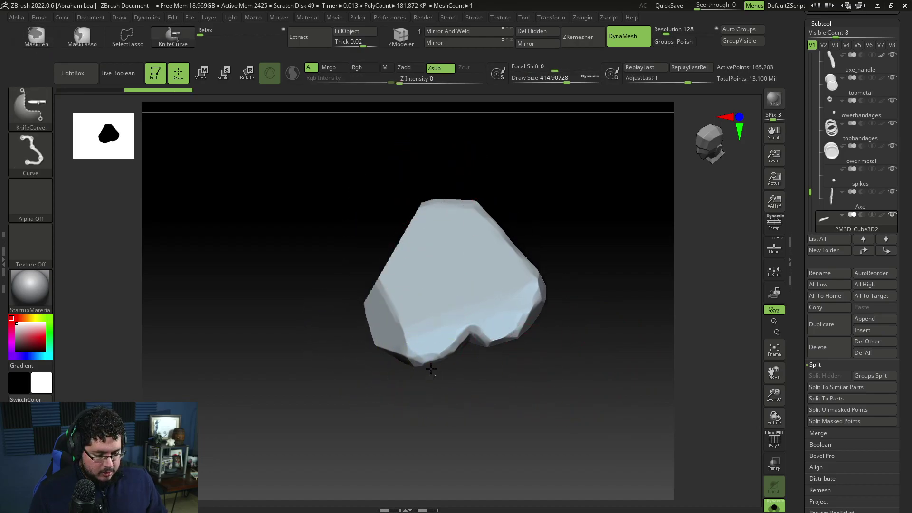
pyautogui.keyDown('ctrl'); pyautogui.keyDown('shift'); pyautogui.moveTo(433, 373); pyautogui.dragTo(381, 250); pyautogui.keyUp('shift'); pyautogui.keyUp('ctrl')
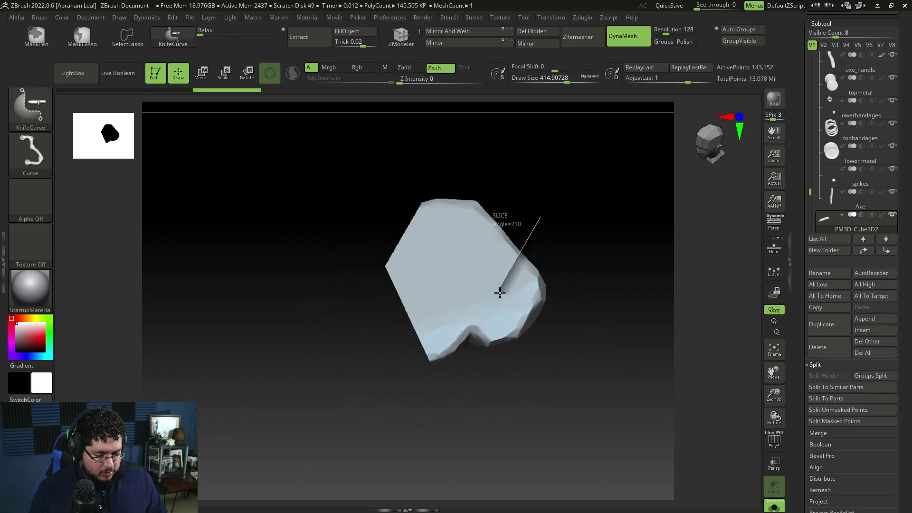
pyautogui.keyDown('ctrl'); pyautogui.keyDown('shift'); pyautogui.moveTo(500, 293); pyautogui.dragTo(573, 410); pyautogui.keyUp('shift'); pyautogui.keyUp('ctrl')
pyautogui.moveTo(578, 338); pyautogui.dragTo(621, 377)
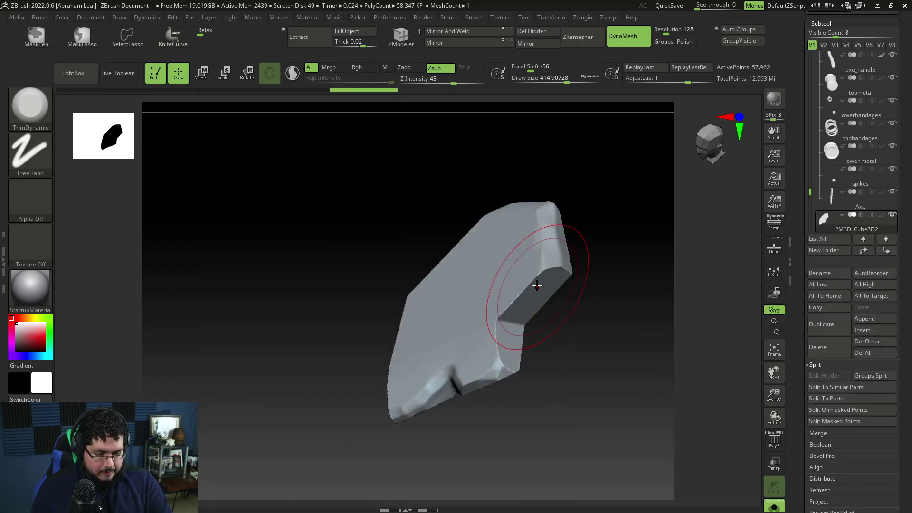
# Reduce TrimDynamic to a draw size of about 187 and bevel the newly cut edges around the upper slab's inner notch
pyautogui.press('space')
pyautogui.moveTo(537, 280); pyautogui.dragTo(530, 280)
pyautogui.moveTo(600, 313); pyautogui.dragTo(599, 304)
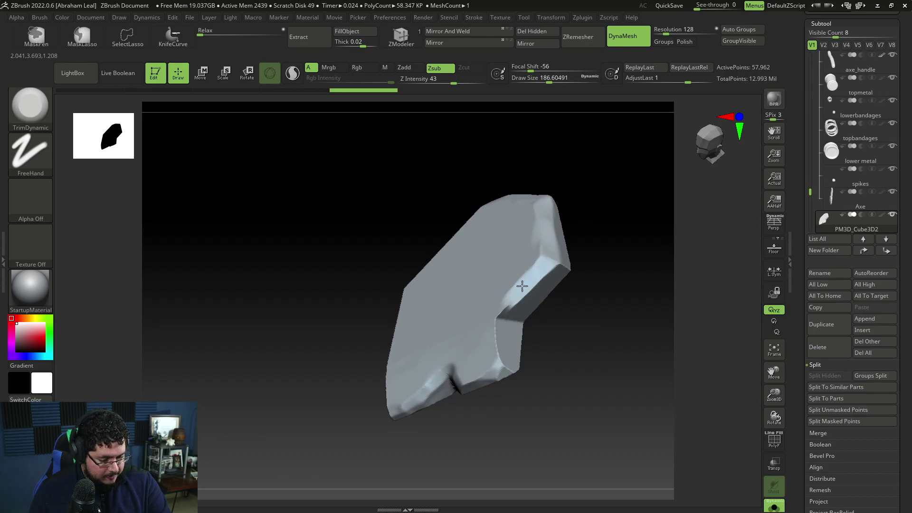
pyautogui.moveTo(497, 359); pyautogui.dragTo(494, 304)
pyautogui.moveTo(587, 304); pyautogui.dragTo(632, 294)
pyautogui.moveTo(526, 257)
pyautogui.mouseDown()
pyautogui.moveTo(519, 270)
pyautogui.moveTo(533, 252)
pyautogui.mouseUp()
pyautogui.moveTo(613, 285)
pyautogui.mouseDown()
pyautogui.moveTo(551, 290)
pyautogui.moveTo(518, 328)
pyautogui.mouseUp()
pyautogui.moveTo(571, 318)
pyautogui.mouseDown()
pyautogui.moveTo(515, 304)
pyautogui.moveTo(523, 338)
pyautogui.mouseUp()
pyautogui.moveTo(497, 380)
pyautogui.mouseDown(button='right')
pyautogui.moveTo(495, 342)
pyautogui.moveTo(556, 270)
pyautogui.moveTo(580, 352)
pyautogui.moveTo(508, 376)
pyautogui.mouseUp(button='right')
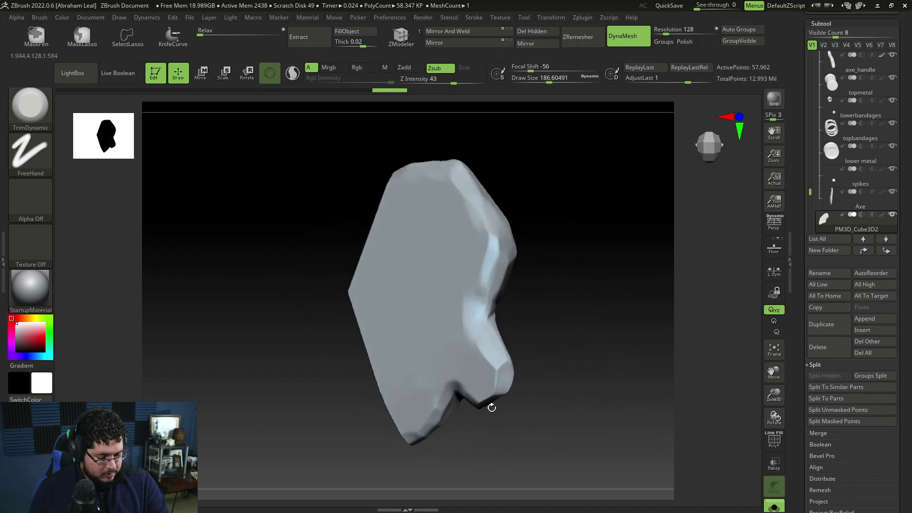
# Chip the upper slab's long straight edge and outer corners into uneven bevels with TrimDynamic
pyautogui.moveTo(494, 408); pyautogui.dragTo(356, 318, button='right')
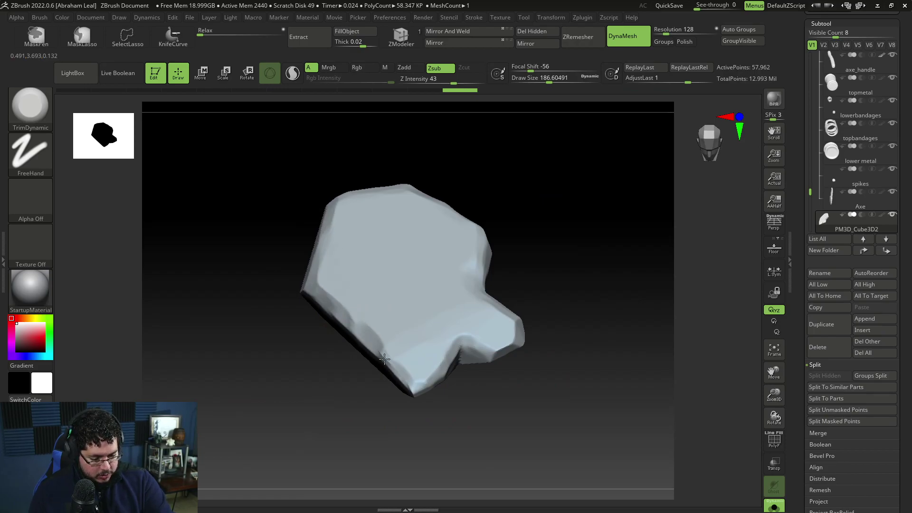
pyautogui.moveTo(386, 359); pyautogui.dragTo(409, 378)
pyautogui.moveTo(387, 428)
pyautogui.mouseDown(button='right')
pyautogui.moveTo(373, 423)
pyautogui.moveTo(390, 357)
pyautogui.mouseUp(button='right')
pyautogui.moveTo(366, 330); pyautogui.dragTo(283, 298)
pyautogui.moveTo(326, 239); pyautogui.dragTo(400, 141, button='right')
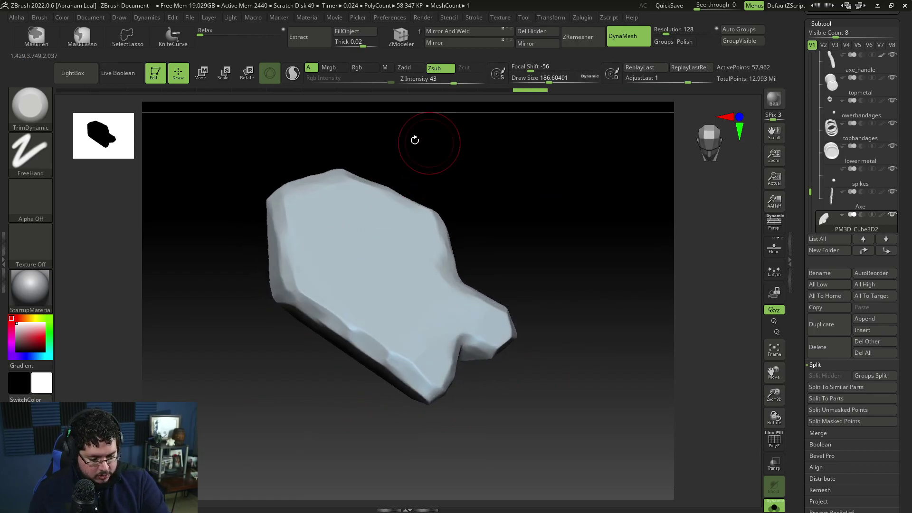
# Load the MalletFast brush from the LightBox brush library
pyautogui.click(85, 79)
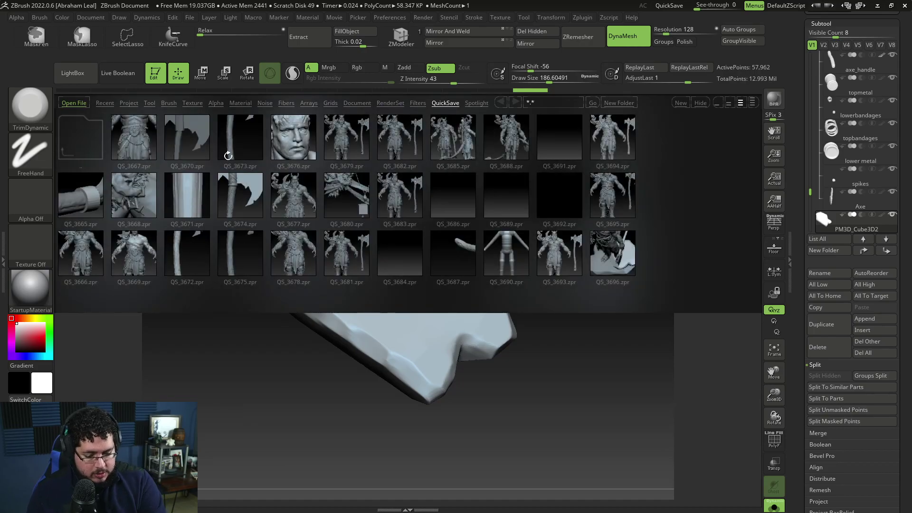
pyautogui.click(169, 102)
pyautogui.doubleClick(246, 258)
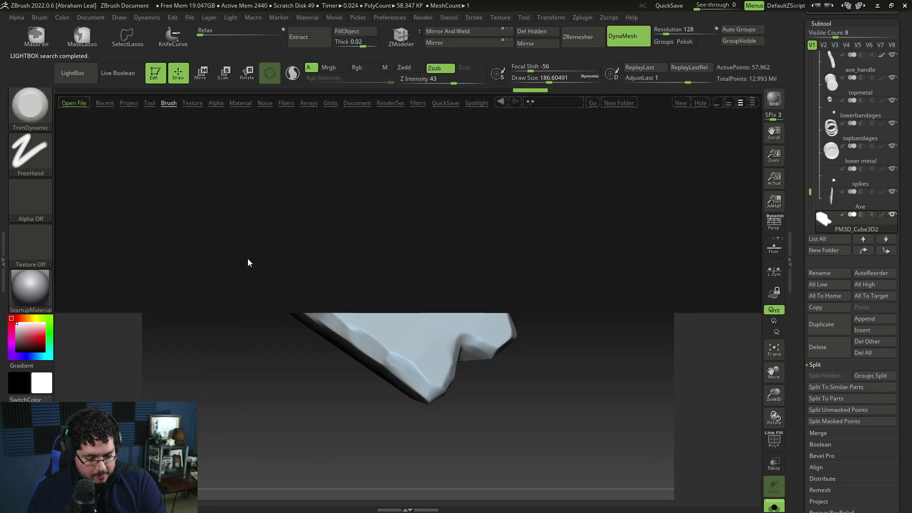
pyautogui.doubleClick(84, 258)
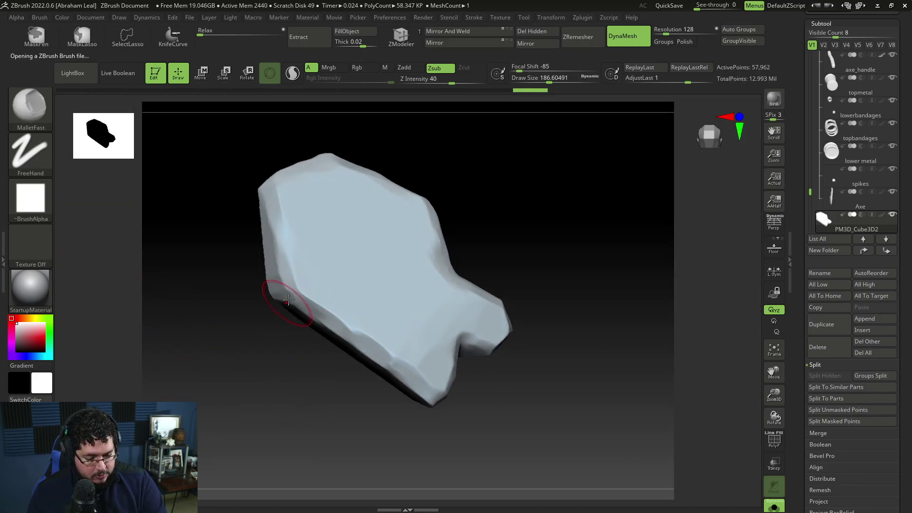
# Chip the upper slab's long straight edge and pointed tip into rough broken stone with MalletFast
pyautogui.moveTo(311, 299); pyautogui.dragTo(352, 329)
pyautogui.moveTo(536, 224); pyautogui.dragTo(477, 232)
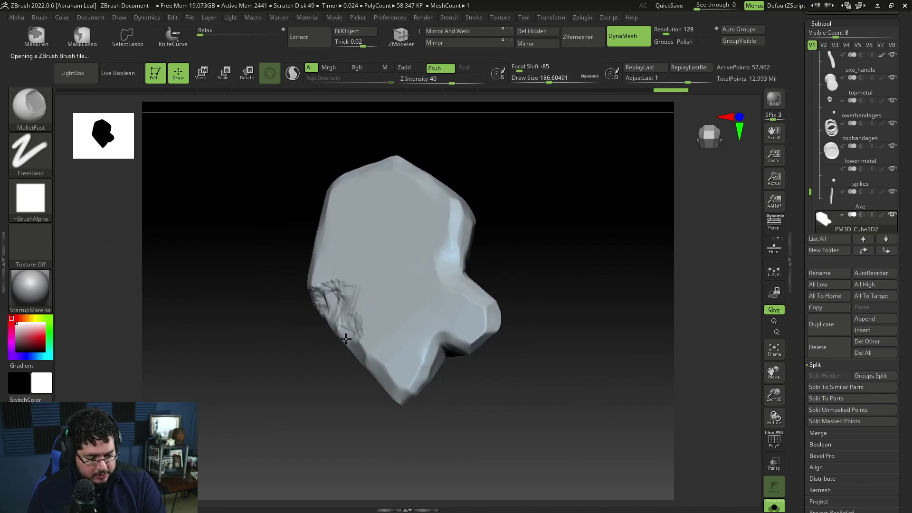
pyautogui.moveTo(345, 334); pyautogui.dragTo(350, 340)
pyautogui.moveTo(356, 398); pyautogui.dragTo(358, 348)
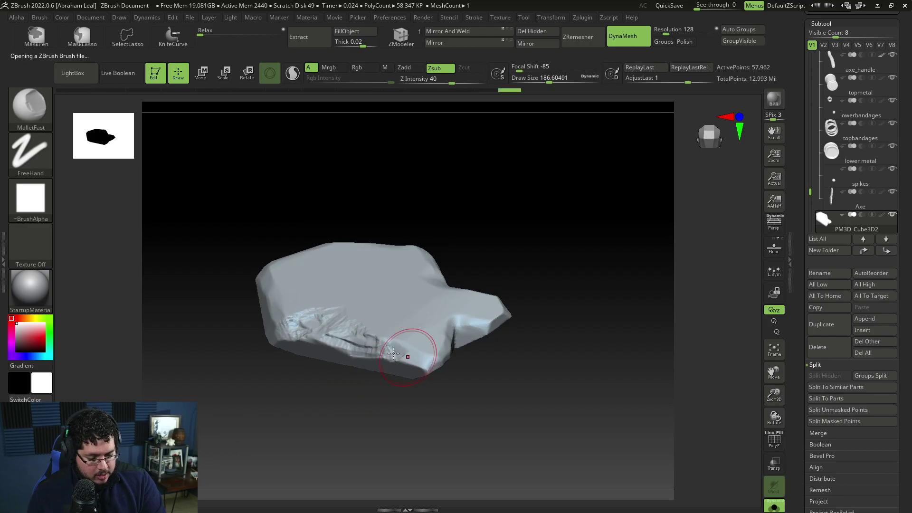
pyautogui.moveTo(388, 352)
pyautogui.mouseDown(button='right')
pyautogui.moveTo(447, 373)
pyautogui.moveTo(427, 353)
pyautogui.mouseUp(button='right')
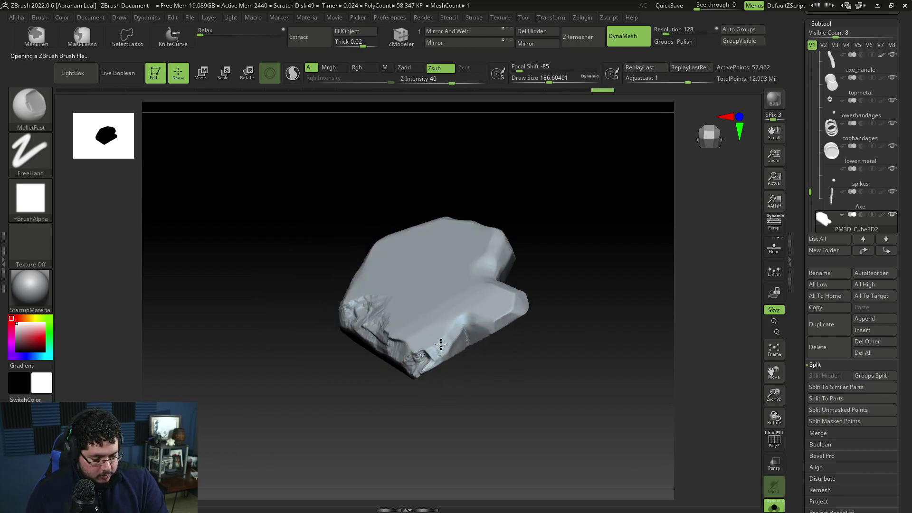
pyautogui.moveTo(434, 352); pyautogui.dragTo(430, 364)
# Remesh the upper slab with DynaMesh and chip its inner notch and outer edges with MalletFast at a draw size of about 140
pyautogui.keyDown('ctrl'); pyautogui.moveTo(580, 328); pyautogui.dragTo(598, 370); pyautogui.keyUp('ctrl')
pyautogui.moveTo(599, 380)
pyautogui.mouseDown()
pyautogui.moveTo(598, 355)
pyautogui.moveTo(557, 341)
pyautogui.mouseUp()
pyautogui.press('space')
pyautogui.moveTo(514, 259); pyautogui.dragTo(511, 253)
pyautogui.moveTo(511, 252); pyautogui.dragTo(480, 235)
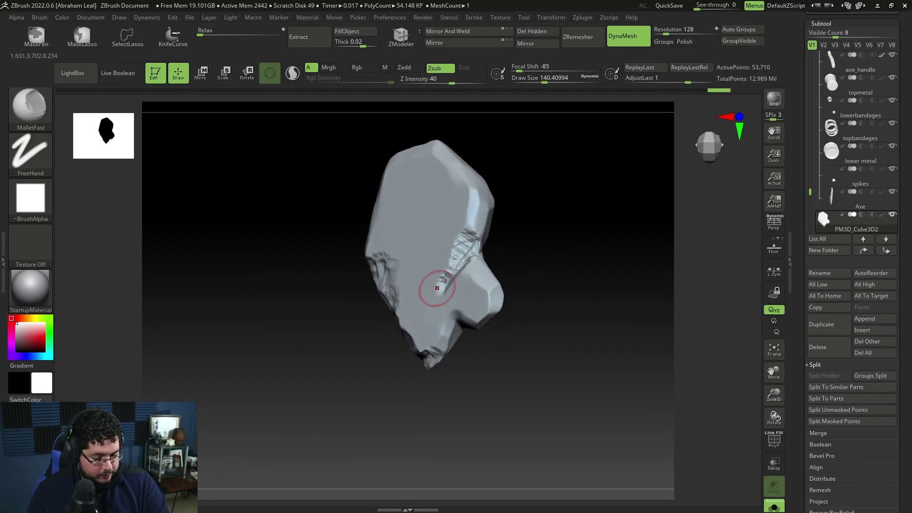
pyautogui.moveTo(458, 265); pyautogui.dragTo(448, 295, button='right')
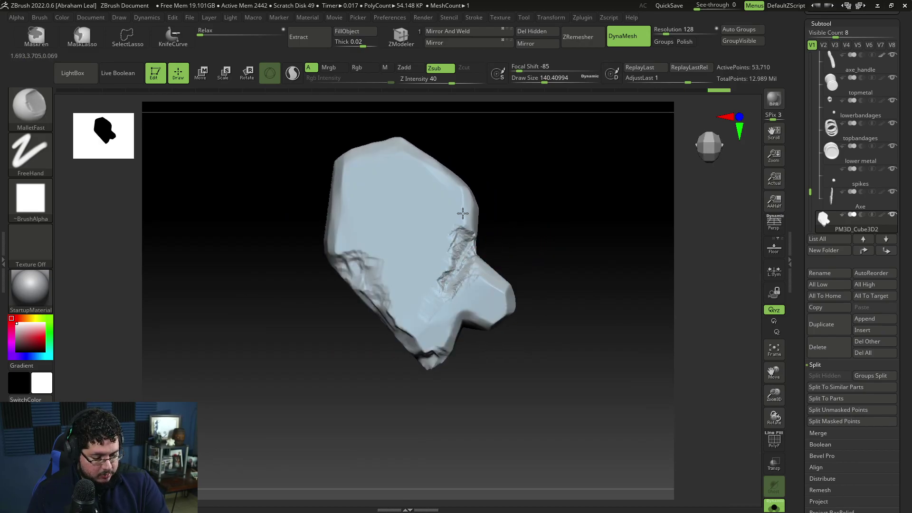
pyautogui.moveTo(467, 230)
pyautogui.mouseDown(button='right')
pyautogui.moveTo(482, 214)
pyautogui.moveTo(531, 248)
pyautogui.moveTo(460, 226)
pyautogui.mouseUp(button='right')
pyautogui.moveTo(429, 176); pyautogui.dragTo(560, 291, button='right')
pyautogui.press('f')
pyautogui.moveTo(604, 362); pyautogui.dragTo(593, 298, button='right')
pyautogui.press('f')
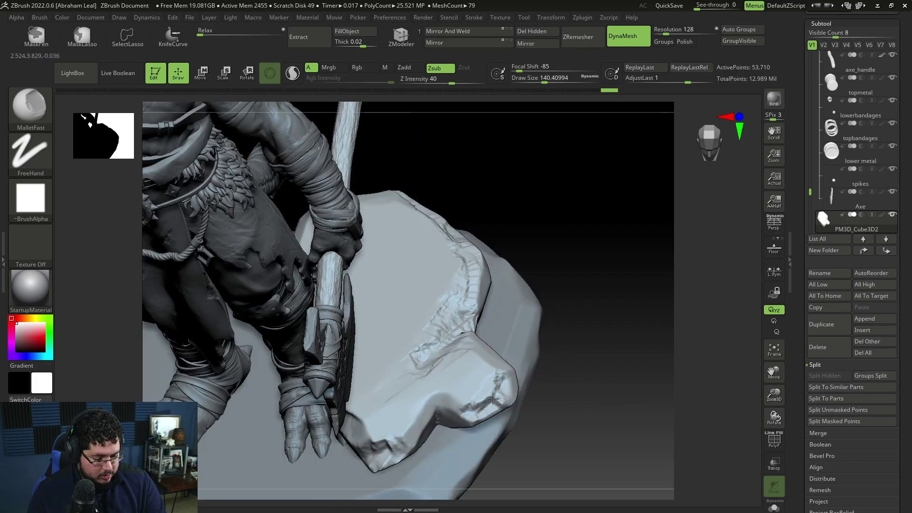
# Tilt and reposition the chipped upper slab with the transform gizmo so its outer end rises from the base slab
pyautogui.moveTo(502, 389); pyautogui.dragTo(606, 316, button='right')
pyautogui.moveTo(592, 365); pyautogui.dragTo(551, 421, button='right')
pyautogui.press('w')
pyautogui.keyDown('alt'); pyautogui.click(454, 319); pyautogui.keyUp('alt')
pyautogui.moveTo(409, 299); pyautogui.dragTo(446, 315)
pyautogui.moveTo(452, 371); pyautogui.dragTo(480, 329)
pyautogui.moveTo(485, 323); pyautogui.dragTo(487, 330)
pyautogui.moveTo(469, 277); pyautogui.dragTo(449, 269)
pyautogui.moveTo(468, 319); pyautogui.dragTo(469, 336)
pyautogui.moveTo(578, 349); pyautogui.dragTo(627, 223, button='right')
pyautogui.moveTo(474, 258)
pyautogui.mouseDown()
pyautogui.moveTo(462, 268)
pyautogui.moveTo(489, 229)
pyautogui.mouseUp()
pyautogui.press('q')
pyautogui.press('w')
pyautogui.press('q')
# Switch to the DamStandard brush and remesh the upper slab at a DynaMesh resolution of 416
pyautogui.press('b')
pyautogui.press('n')
pyautogui.press('Escape')
pyautogui.press('b')
pyautogui.press('d')
pyautogui.press('s')
pyautogui.press('space')
pyautogui.moveTo(570, 240); pyautogui.dragTo(561, 240)
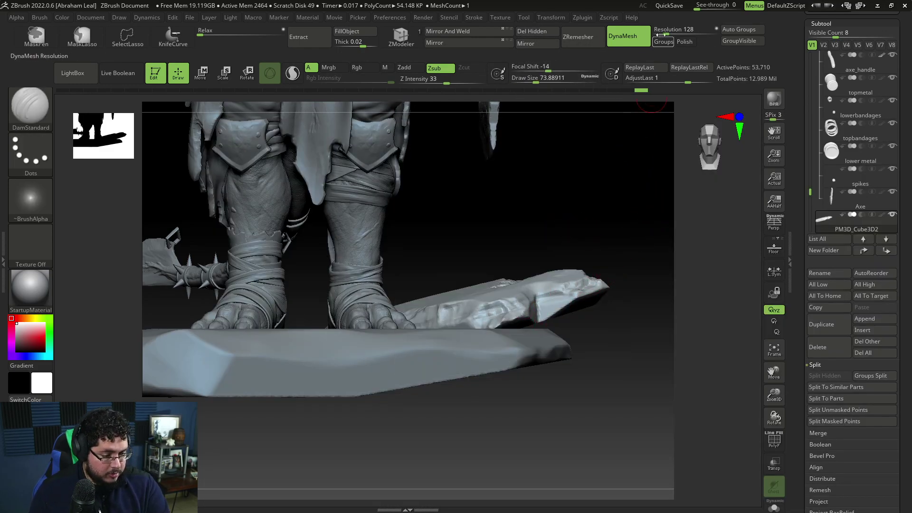
pyautogui.moveTo(664, 34); pyautogui.dragTo(666, 33)
pyautogui.keyDown('ctrl'); pyautogui.moveTo(630, 204); pyautogui.dragTo(634, 243); pyautogui.keyUp('ctrl')
# Carve cracks along the upper slab's side with DamStandard, raising the draw size from about 44 to about 80
pyautogui.press('space')
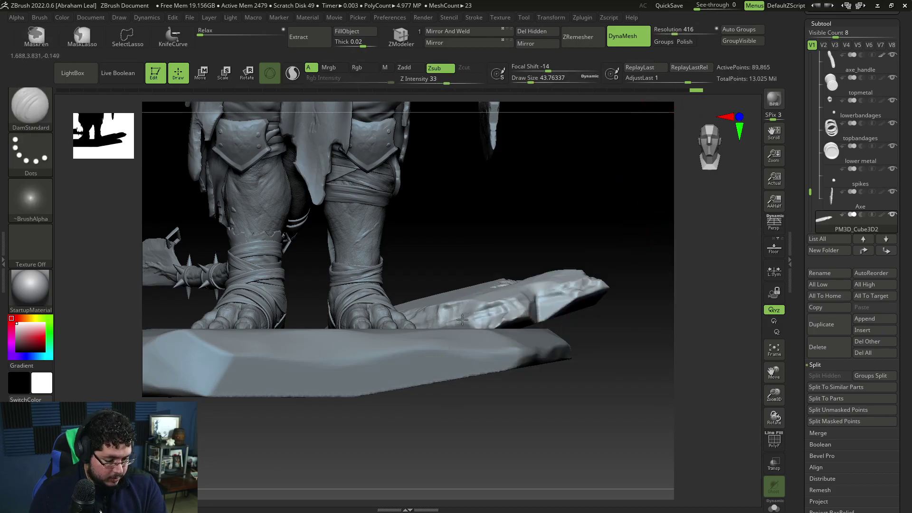
pyautogui.moveTo(637, 276); pyautogui.dragTo(519, 315)
pyautogui.keyDown('alt'); pyautogui.moveTo(690, 294); pyautogui.dragTo(537, 308); pyautogui.keyUp('alt')
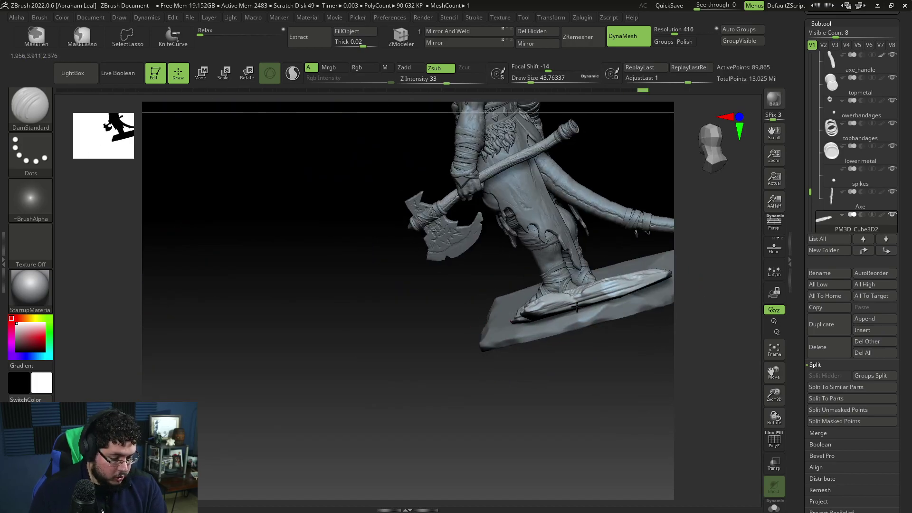
pyautogui.keyDown('alt'); pyautogui.moveTo(687, 335); pyautogui.dragTo(639, 332); pyautogui.keyUp('alt')
pyautogui.moveTo(684, 330); pyautogui.dragTo(606, 322)
pyautogui.keyDown('alt'); pyautogui.moveTo(517, 397); pyautogui.dragTo(460, 433); pyautogui.keyUp('alt')
pyautogui.moveTo(482, 391); pyautogui.dragTo(523, 415)
pyautogui.press('space')
pyautogui.click(567, 306)
pyautogui.moveTo(654, 313); pyautogui.dragTo(550, 374)
# Hide the character's body, belt, shoulder skull, chest belts, necklace and axe folders, leaving the legs and tail visible
pyautogui.moveTo(810, 191); pyautogui.dragTo(813, 80)
pyautogui.click(828, 63)
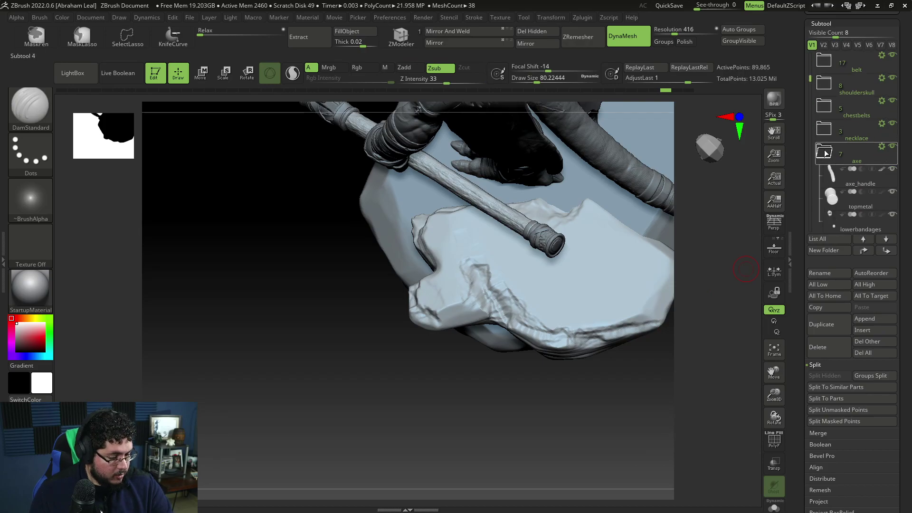
pyautogui.click(826, 153)
pyautogui.click(893, 146)
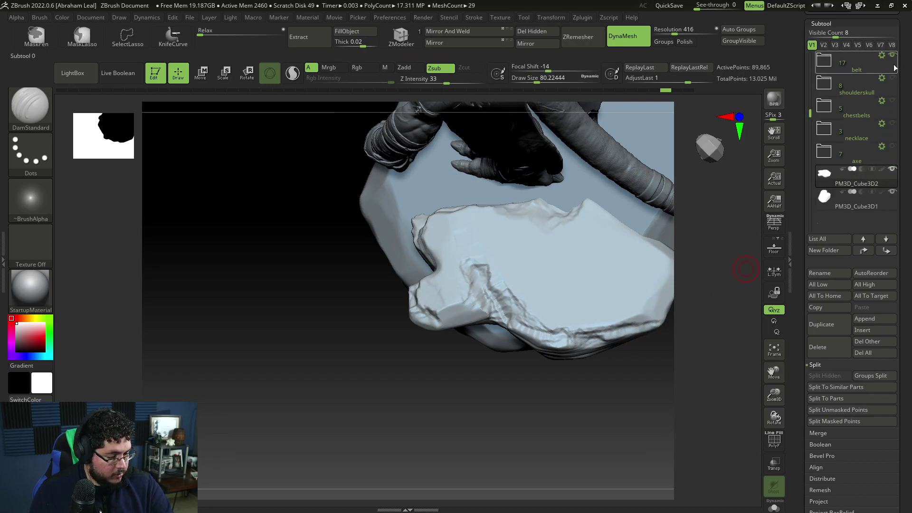
pyautogui.moveTo(811, 114); pyautogui.dragTo(814, 43)
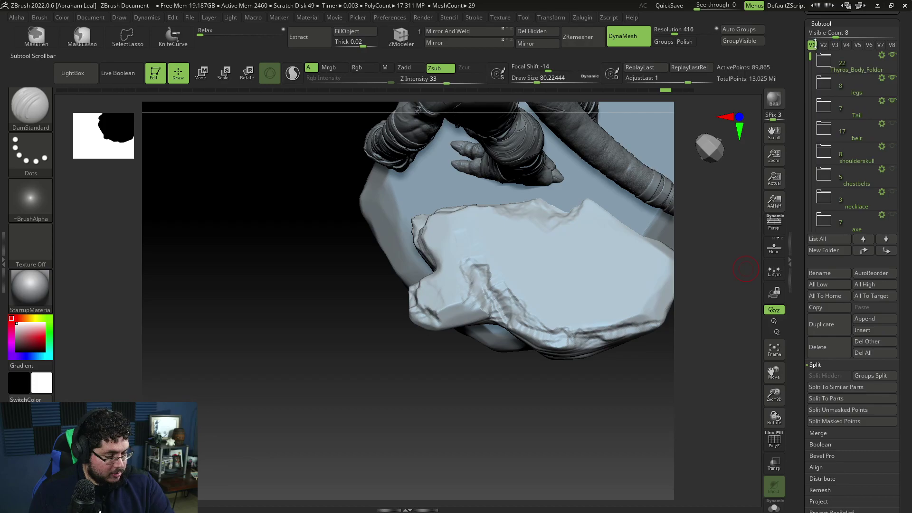
pyautogui.click(893, 55)
pyautogui.click(894, 101)
pyautogui.click(893, 101)
# Cut layered grooves along the upper slab's exposed side and broken edge with DamStandard
pyautogui.moveTo(580, 361); pyautogui.dragTo(575, 313)
pyautogui.moveTo(478, 284); pyautogui.dragTo(459, 274)
pyautogui.moveTo(581, 361)
pyautogui.mouseDown()
pyautogui.moveTo(586, 395)
pyautogui.moveTo(559, 335)
pyautogui.mouseUp()
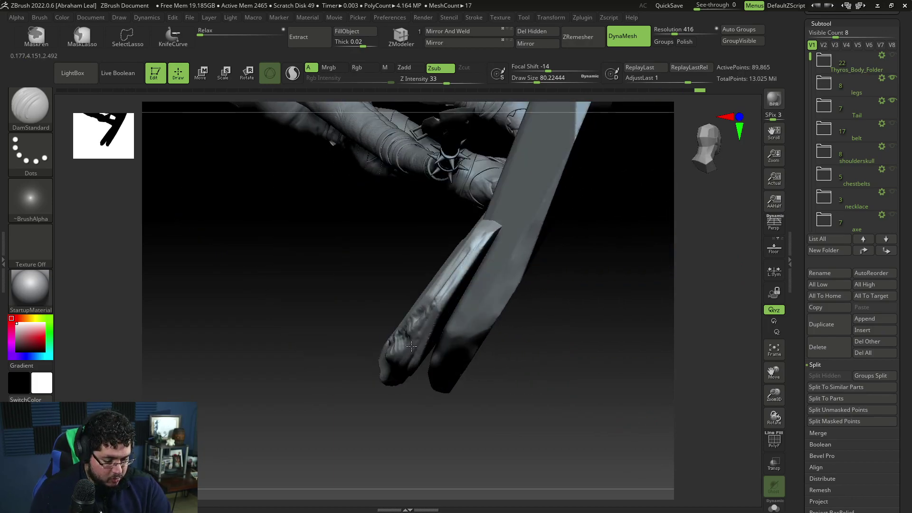
pyautogui.moveTo(537, 363); pyautogui.dragTo(579, 336)
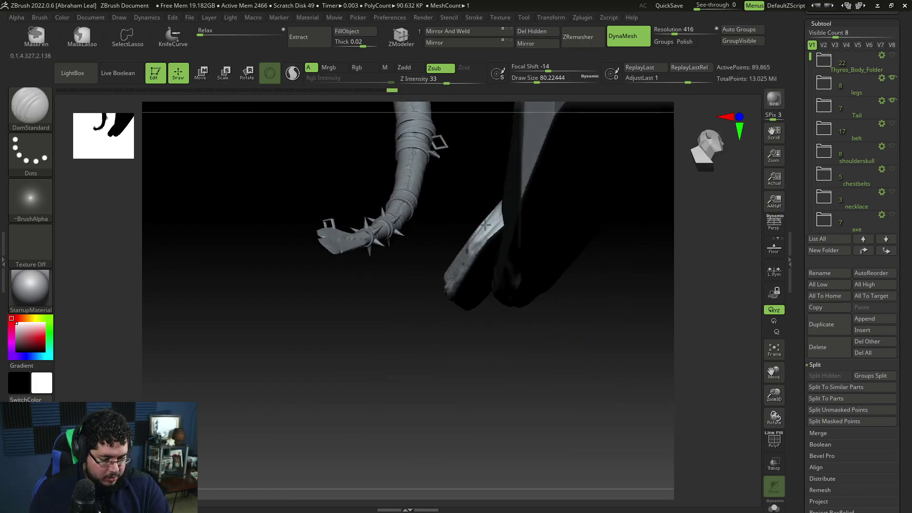
pyautogui.moveTo(476, 241); pyautogui.dragTo(511, 303)
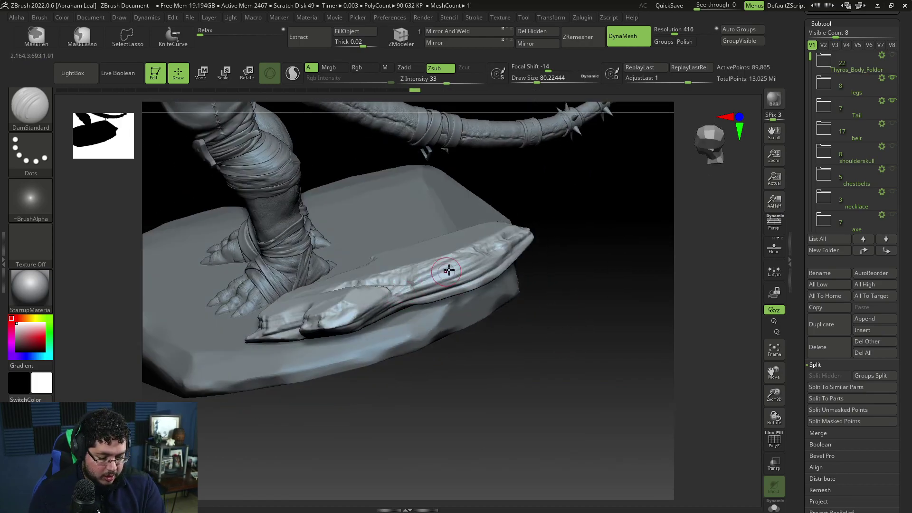
pyautogui.moveTo(432, 275); pyautogui.dragTo(428, 276)
pyautogui.moveTo(536, 295); pyautogui.dragTo(552, 305)
# Flatten parts of the upper slab's grooved side with TrimDynamic at a draw size of about 163
pyautogui.press('b')
pyautogui.press('t')
pyautogui.press('d')
pyautogui.press('space')
pyautogui.click(555, 256)
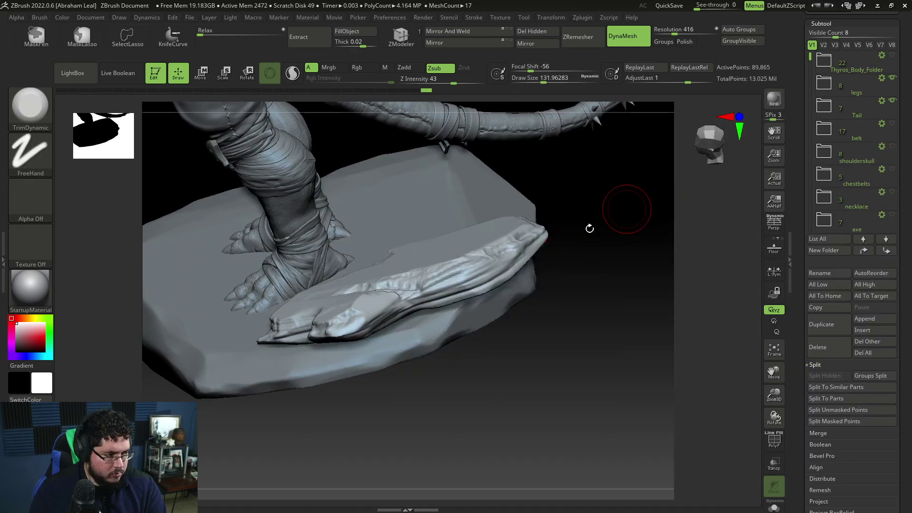
pyautogui.press('space')
pyautogui.click(558, 256)
pyautogui.moveTo(503, 280); pyautogui.dragTo(588, 282)
# Duplicate the upper slab with the gizmo and place the copy, rotated and tilted, on the opposite side of the base
pyautogui.moveTo(626, 331); pyautogui.dragTo(625, 401)
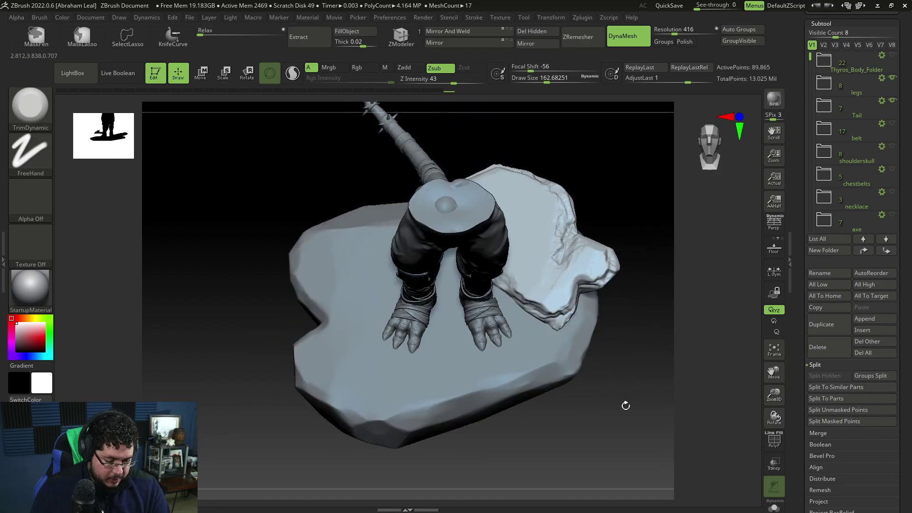
pyautogui.press('w')
pyautogui.keyDown('ctrl'); pyautogui.moveTo(496, 256); pyautogui.dragTo(447, 286); pyautogui.keyUp('ctrl')
pyautogui.moveTo(528, 254); pyautogui.dragTo(475, 259)
pyautogui.moveTo(405, 235); pyautogui.dragTo(406, 212)
pyautogui.moveTo(651, 265); pyautogui.dragTo(597, 301)
pyautogui.press('q')
pyautogui.moveTo(563, 357); pyautogui.dragTo(554, 281)
pyautogui.press('w')
pyautogui.moveTo(350, 244); pyautogui.dragTo(359, 247)
pyautogui.press('q')
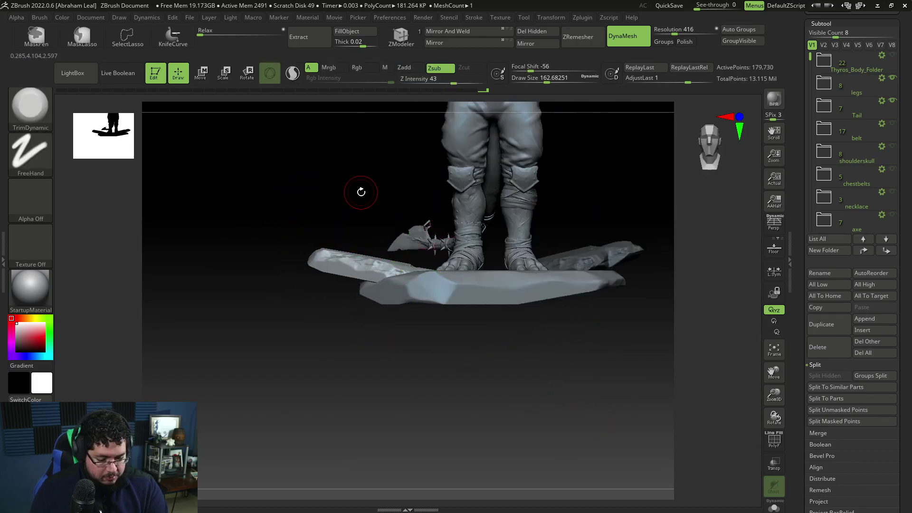
# Carve grooves into the duplicated slab's side and outer end with DamStandard at a draw size of about 97
pyautogui.press('b')
pyautogui.press('d')
pyautogui.press('s')
pyautogui.press('space')
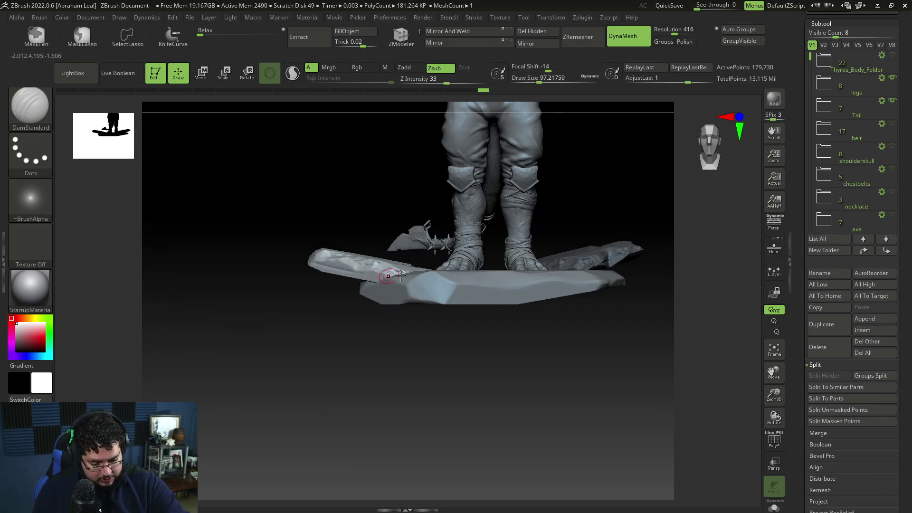
pyautogui.moveTo(342, 256); pyautogui.dragTo(323, 253)
pyautogui.moveTo(323, 183)
pyautogui.mouseDown()
pyautogui.moveTo(341, 209)
pyautogui.moveTo(366, 205)
pyautogui.mouseUp()
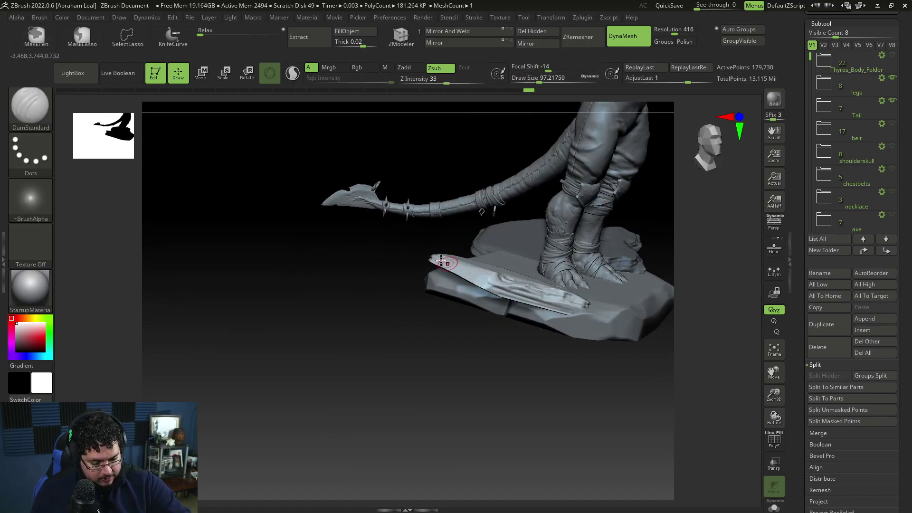
pyautogui.moveTo(565, 394); pyautogui.dragTo(513, 383)
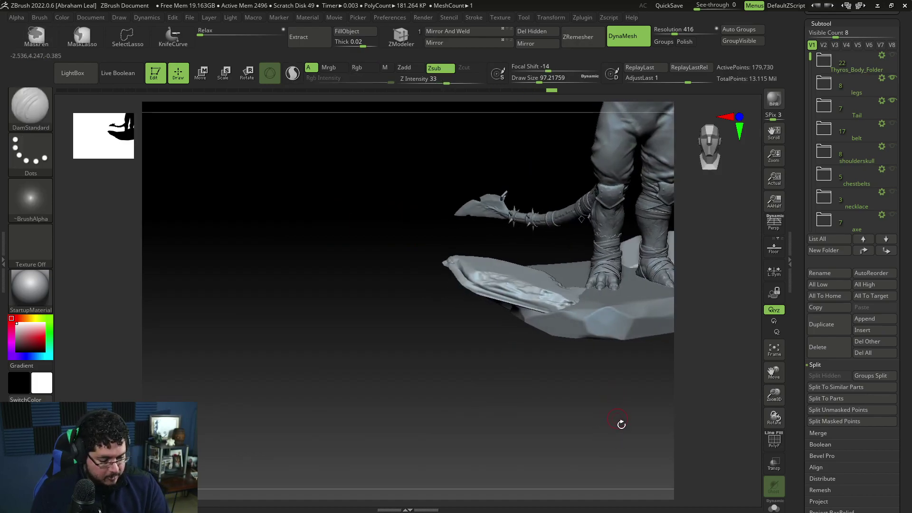
pyautogui.moveTo(623, 425); pyautogui.dragTo(542, 399)
# Remesh the two upper slabs with DynaMesh and slice off the copy's outer end with KnifeCurve
pyautogui.keyDown('ctrl'); pyautogui.moveTo(589, 399); pyautogui.dragTo(589, 416); pyautogui.keyUp('ctrl')
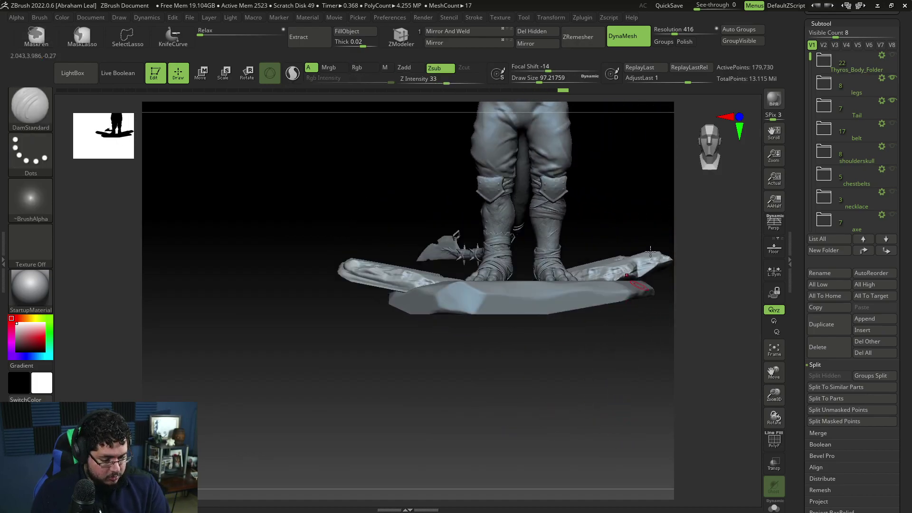
pyautogui.hotkey('ctrl', 'z')
pyautogui.moveTo(589, 363)
pyautogui.keyDown('ctrl'); pyautogui.mouseDown()
pyautogui.moveTo(588, 405)
pyautogui.moveTo(574, 398)
pyautogui.moveTo(591, 404)
pyautogui.moveTo(593, 416)
pyautogui.moveTo(566, 356)
pyautogui.mouseUp(); pyautogui.keyUp('ctrl')
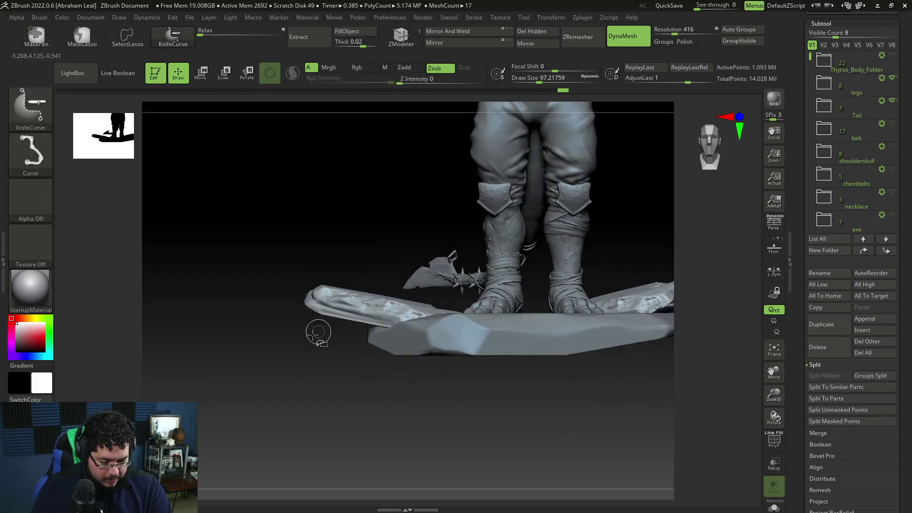
pyautogui.moveTo(364, 405); pyautogui.dragTo(382, 426)
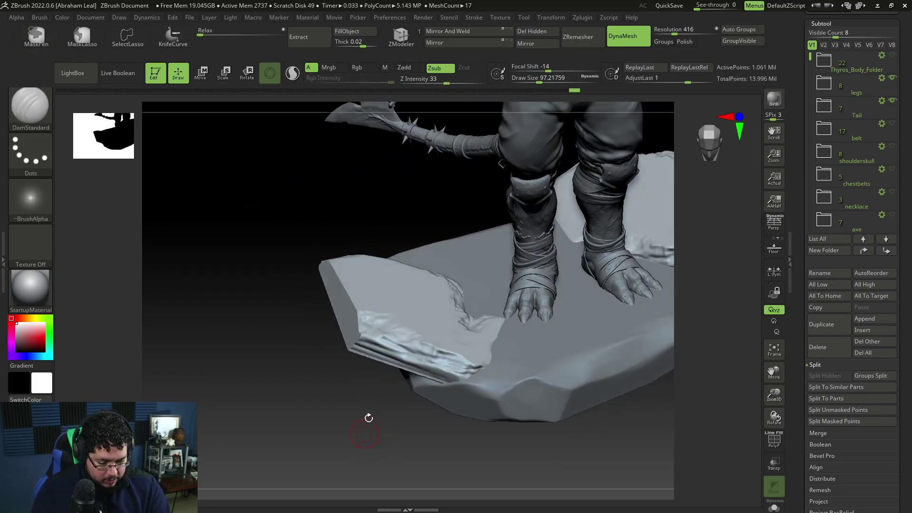
# Bevel the copy's freshly cut edges with TrimDynamic at a draw size of about 149
pyautogui.press('b')
pyautogui.press('t')
pyautogui.press('d')
pyautogui.press('space')
pyautogui.moveTo(348, 242); pyautogui.dragTo(354, 243)
pyautogui.moveTo(346, 289); pyautogui.dragTo(357, 308)
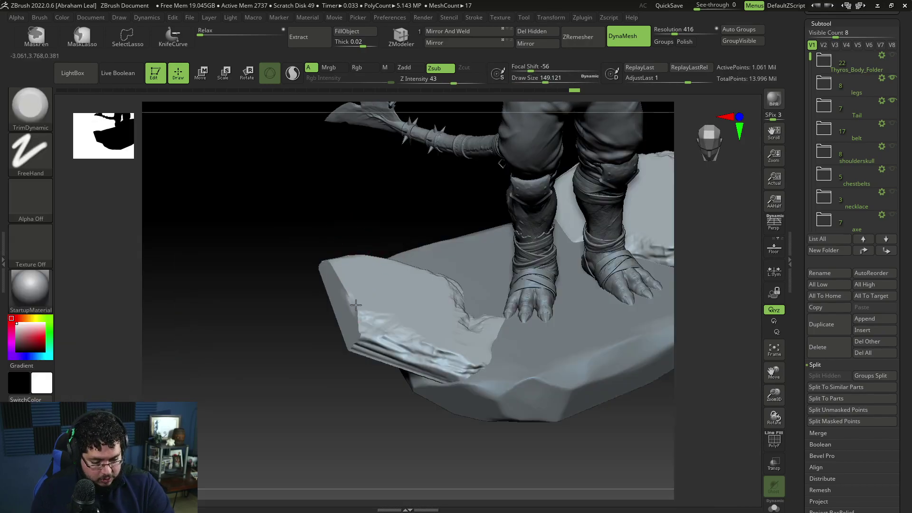
pyautogui.moveTo(322, 372)
pyautogui.mouseDown()
pyautogui.moveTo(351, 309)
pyautogui.moveTo(413, 320)
pyautogui.mouseUp()
pyautogui.moveTo(504, 314)
pyautogui.mouseDown()
pyautogui.moveTo(427, 376)
pyautogui.moveTo(399, 370)
pyautogui.mouseUp()
pyautogui.moveTo(334, 371); pyautogui.dragTo(367, 433)
pyautogui.moveTo(317, 314)
pyautogui.mouseDown()
pyautogui.moveTo(425, 346)
pyautogui.moveTo(477, 310)
pyautogui.mouseUp()
# Mask off the original upper slab, shift and tilt the trimmed copy against the base, and clear the mask
pyautogui.press('w')
pyautogui.moveTo(417, 192)
pyautogui.mouseDown()
pyautogui.moveTo(385, 205)
pyautogui.moveTo(420, 191)
pyautogui.mouseUp()
pyautogui.moveTo(513, 311)
pyautogui.mouseDown()
pyautogui.moveTo(528, 287)
pyautogui.moveTo(518, 277)
pyautogui.moveTo(585, 310)
pyautogui.moveTo(569, 333)
pyautogui.moveTo(566, 306)
pyautogui.mouseUp()
pyautogui.press('q')
pyautogui.keyDown('ctrl'); pyautogui.moveTo(362, 177); pyautogui.dragTo(408, 367); pyautogui.keyUp('ctrl')
pyautogui.keyDown('ctrl'); pyautogui.moveTo(238, 184); pyautogui.dragTo(439, 339); pyautogui.keyUp('ctrl')
pyautogui.press('w')
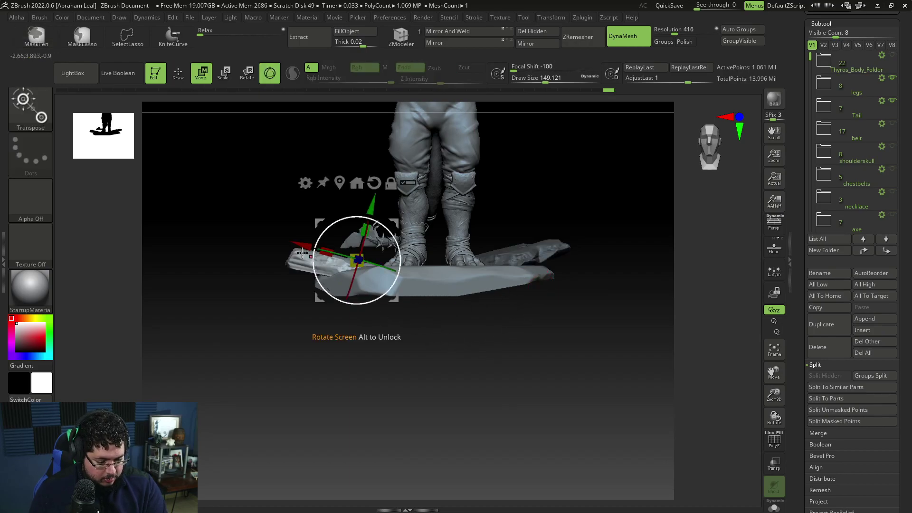
pyautogui.moveTo(302, 246); pyautogui.dragTo(332, 254)
pyautogui.moveTo(402, 213); pyautogui.dragTo(404, 204)
pyautogui.moveTo(358, 251); pyautogui.dragTo(339, 242)
pyautogui.press('q')
pyautogui.moveTo(513, 336); pyautogui.dragTo(527, 387)
pyautogui.keyDown('ctrl'); pyautogui.moveTo(526, 384); pyautogui.dragTo(529, 402); pyautogui.keyUp('ctrl')
pyautogui.moveTo(531, 392); pyautogui.dragTo(524, 405)
# Select the base slab and build up rough stone beside the duplicated slab with ClayBuildup at a draw size of about 90
pyautogui.keyDown('alt'); pyautogui.click(506, 298); pyautogui.keyUp('alt')
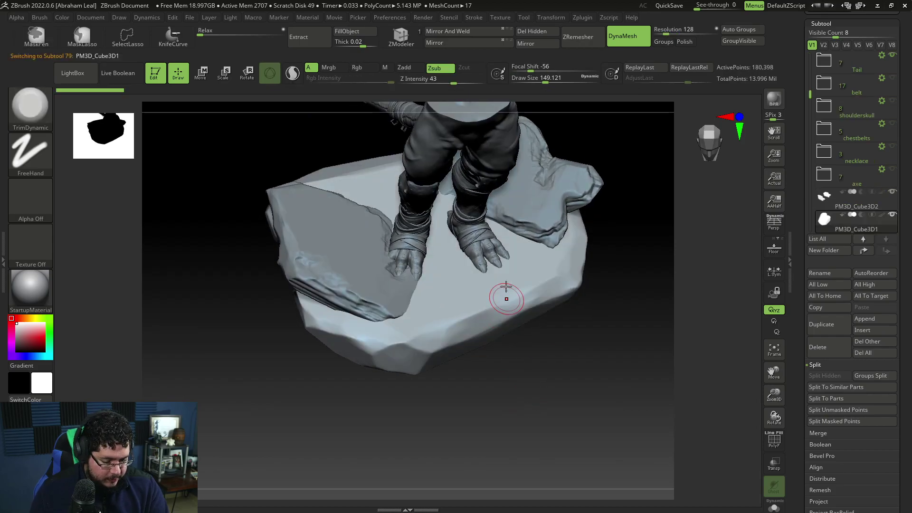
pyautogui.press('b')
pyautogui.press('c')
pyautogui.press('b')
pyautogui.press('space')
pyautogui.moveTo(448, 268); pyautogui.dragTo(445, 267)
pyautogui.moveTo(424, 277)
pyautogui.mouseDown()
pyautogui.moveTo(412, 295)
pyautogui.moveTo(428, 268)
pyautogui.mouseUp()
# Raise ClayBuildup to a draw size of about 128 and layer strokes across the base slab's front and around the feet
pyautogui.press('space')
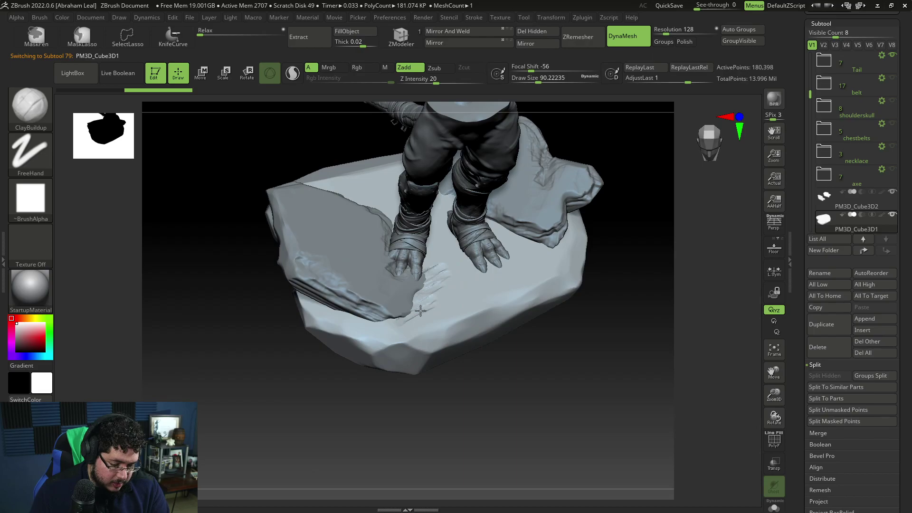
pyautogui.moveTo(443, 280)
pyautogui.mouseDown()
pyautogui.moveTo(406, 323)
pyautogui.moveTo(443, 286)
pyautogui.mouseUp()
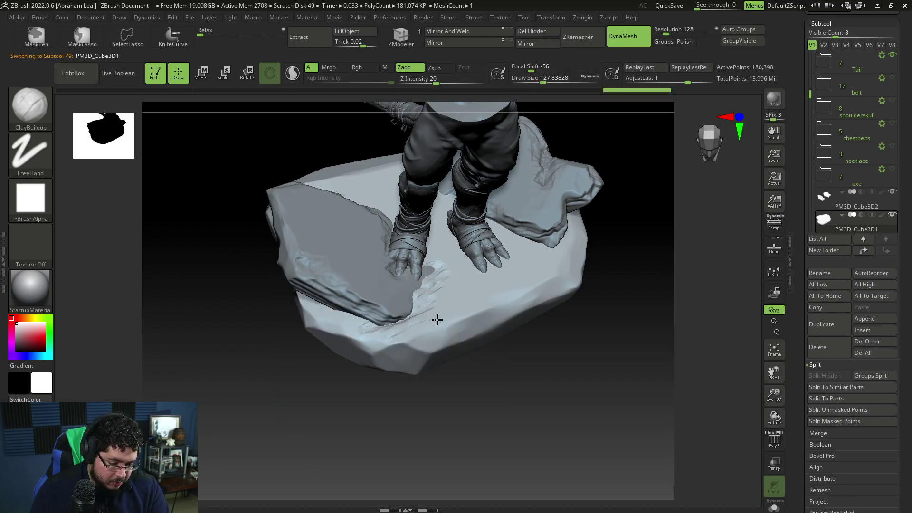
pyautogui.moveTo(438, 321); pyautogui.dragTo(397, 341)
pyautogui.moveTo(508, 339)
pyautogui.mouseDown()
pyautogui.moveTo(515, 332)
pyautogui.moveTo(563, 364)
pyautogui.mouseUp()
pyautogui.moveTo(536, 269); pyautogui.dragTo(516, 280)
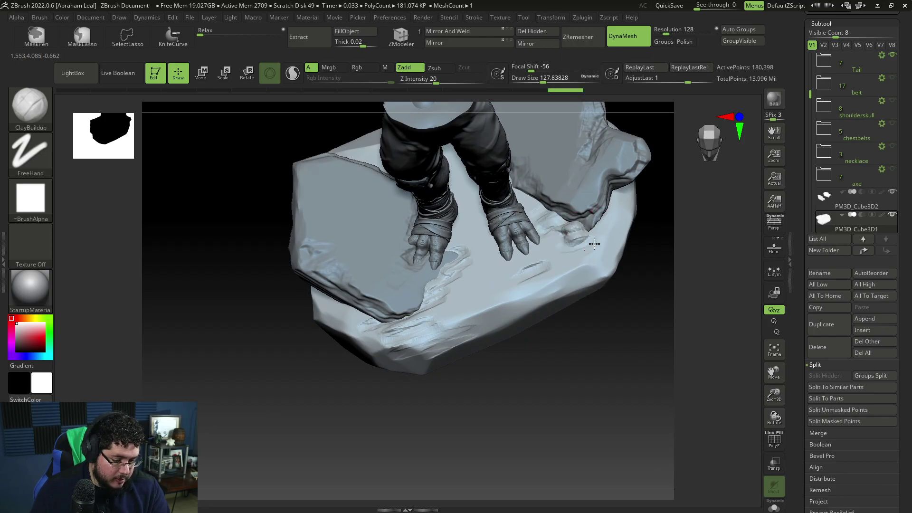
pyautogui.moveTo(661, 221); pyautogui.dragTo(451, 346)
pyautogui.moveTo(543, 354); pyautogui.dragTo(483, 315)
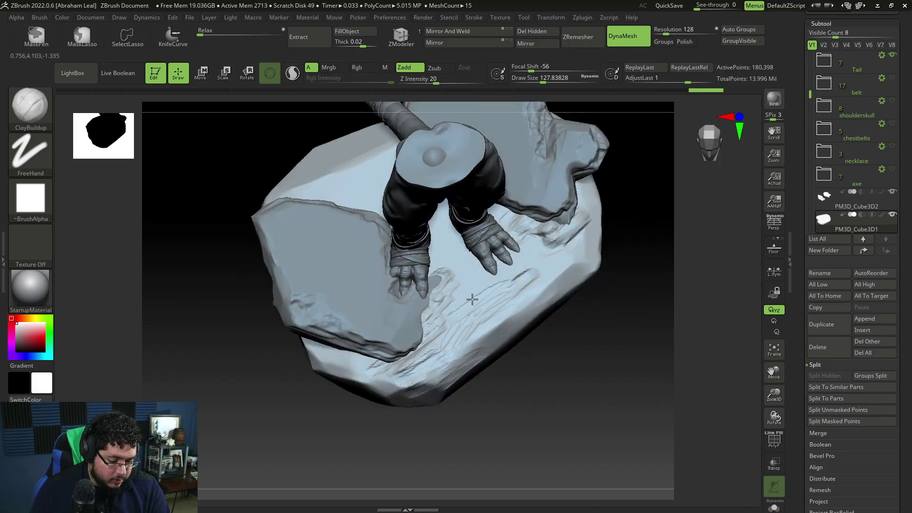
# Flatten the layered strokes on the base slab's front with TrimDynamic at a draw size of about 280
pyautogui.press('b')
pyautogui.press('t')
pyautogui.press('d')
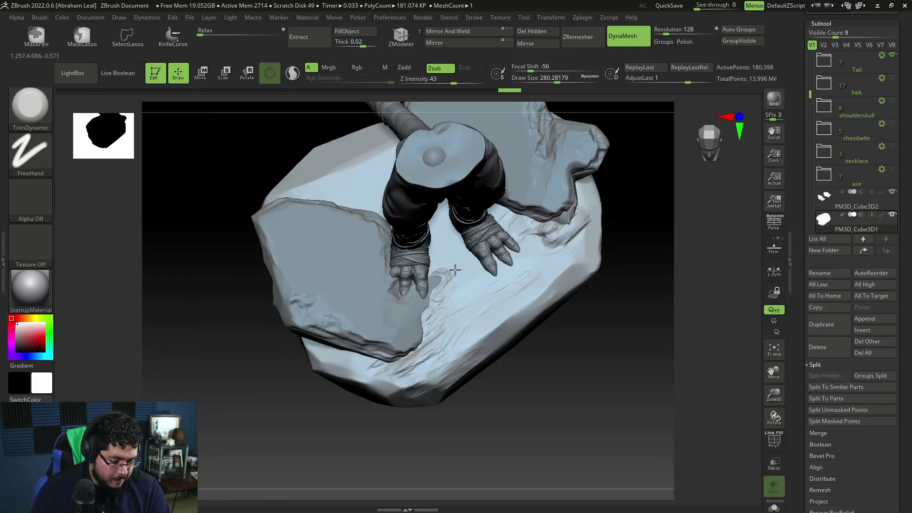
pyautogui.moveTo(523, 394); pyautogui.dragTo(641, 450)
pyautogui.moveTo(672, 414); pyautogui.dragTo(649, 414)
# Build up rough stone on the base slab behind the feet, beside the tail, with ClayBuildup at a draw size of about 145
pyautogui.press('b')
pyautogui.press('c')
pyautogui.press('b')
pyautogui.press('space')
pyautogui.moveTo(615, 327); pyautogui.dragTo(608, 327)
pyautogui.moveTo(658, 442); pyautogui.dragTo(596, 428)
pyautogui.press('space')
pyautogui.moveTo(592, 319); pyautogui.dragTo(577, 325)
pyautogui.moveTo(567, 363); pyautogui.dragTo(556, 371)
pyautogui.moveTo(615, 445); pyautogui.dragTo(594, 459)
pyautogui.moveTo(582, 366); pyautogui.dragTo(558, 380)
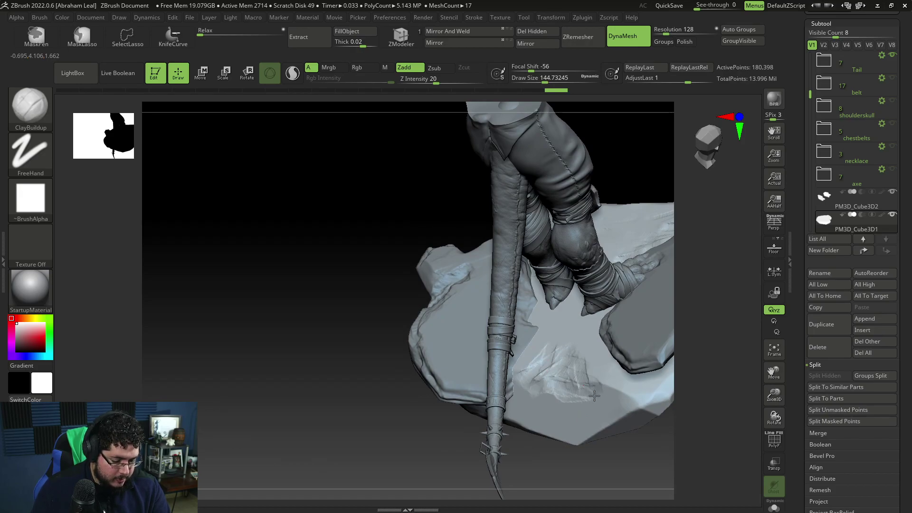
pyautogui.moveTo(597, 383); pyautogui.dragTo(584, 387, button='right')
# Plane down the new stone buildup behind the feet with TrimDynamic at a draw size of about 202
pyautogui.press('b')
pyautogui.press('t')
pyautogui.press('d')
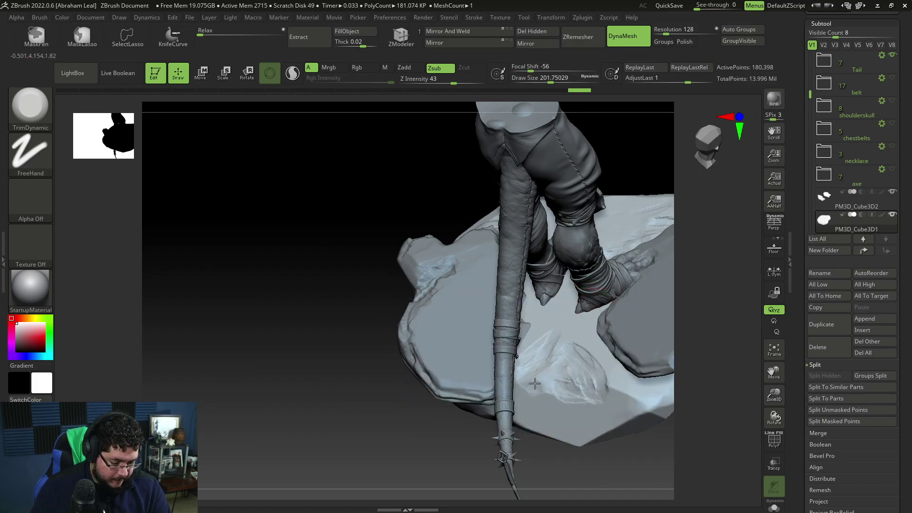
pyautogui.moveTo(599, 426); pyautogui.dragTo(582, 331, button='right')
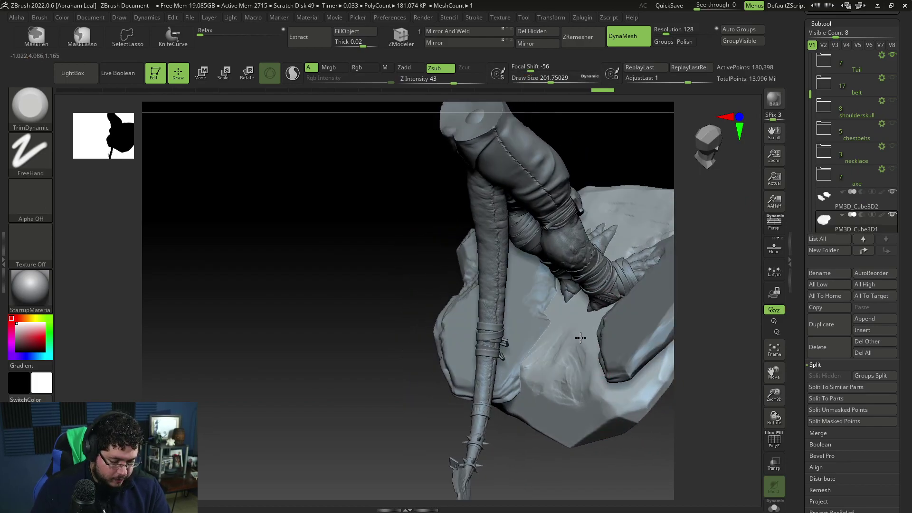
pyautogui.moveTo(537, 394); pyautogui.dragTo(664, 230, button='right')
# Select the upper slabs and layer ClayBuildup strokes over one slab's top face at a draw size of about 262
pyautogui.keyDown('alt'); pyautogui.click(597, 273); pyautogui.keyUp('alt')
pyautogui.press('b')
pyautogui.press('t')
pyautogui.press('d')
pyautogui.press('space')
pyautogui.click(615, 230)
pyautogui.press('b')
pyautogui.press('c')
pyautogui.press('b')
pyautogui.press('space')
pyautogui.click(595, 235)
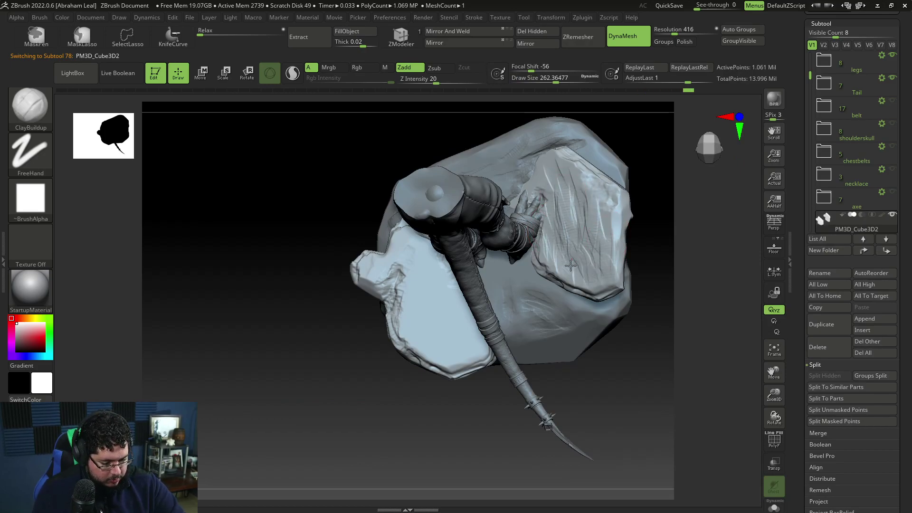
# Flatten the strokes on that upper slab's top face with TrimDynamic at a draw size of about 324
pyautogui.press('b')
pyautogui.press('t')
pyautogui.press('d')
pyautogui.press('space')
pyautogui.click(581, 214)
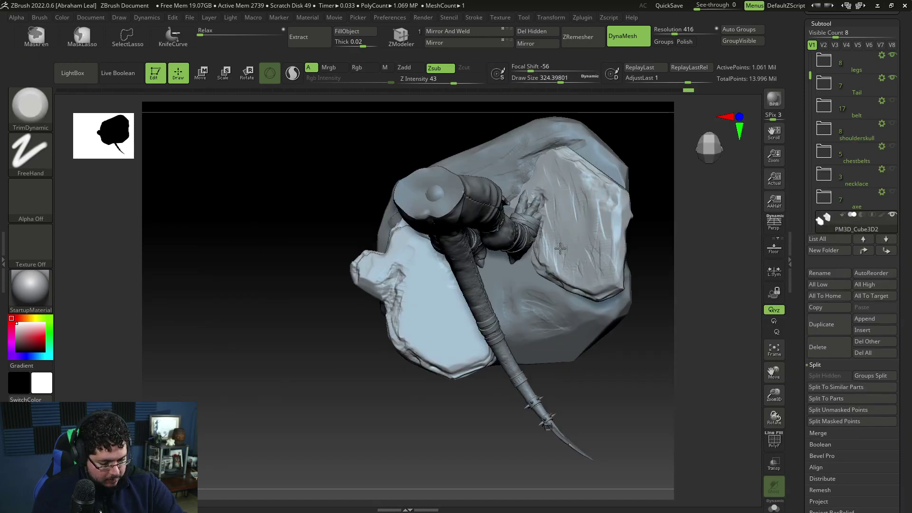
pyautogui.moveTo(661, 285); pyautogui.dragTo(579, 209)
pyautogui.moveTo(673, 241)
pyautogui.mouseDown()
pyautogui.moveTo(666, 255)
pyautogui.moveTo(613, 204)
pyautogui.mouseUp()
# Layer ClayBuildup strokes on the other upper slab at a draw size of about 192 and plane them with TrimDynamic at about 274
pyautogui.press('b')
pyautogui.press('c')
pyautogui.press('b')
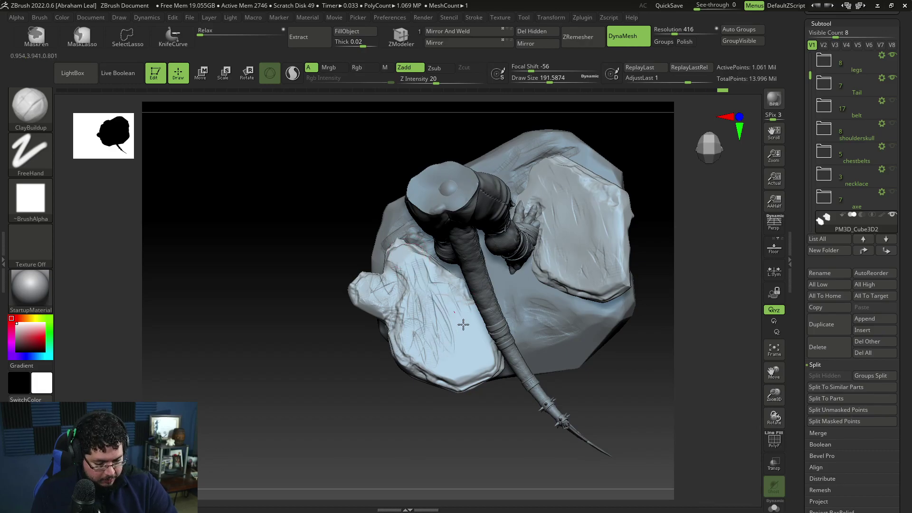
pyautogui.press('b')
pyautogui.press('t')
pyautogui.press('d')
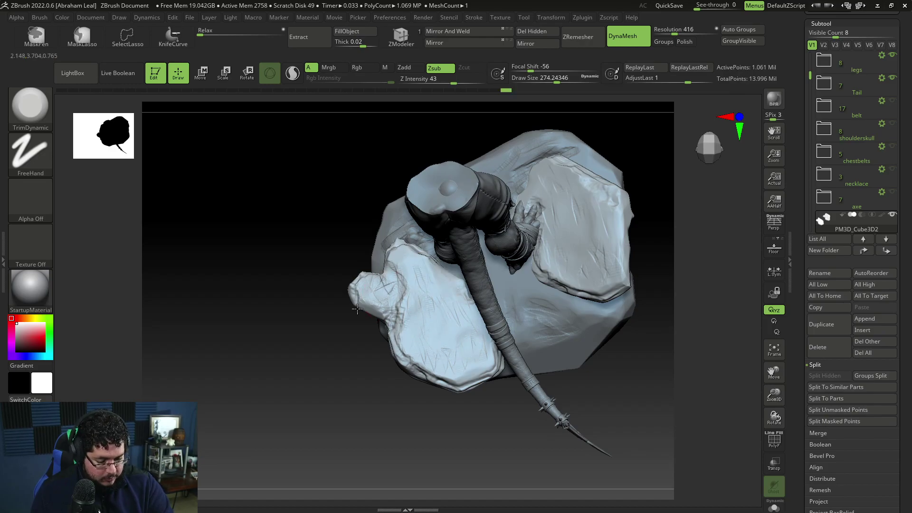
pyautogui.moveTo(356, 320)
pyautogui.mouseDown()
pyautogui.moveTo(477, 440)
pyautogui.moveTo(542, 393)
pyautogui.moveTo(589, 341)
pyautogui.moveTo(591, 413)
pyautogui.moveTo(574, 378)
pyautogui.moveTo(621, 346)
pyautogui.mouseUp()
# Duplicate the upper slabs subtool and scale the copy down into small stones near the character's feet
pyautogui.press('w')
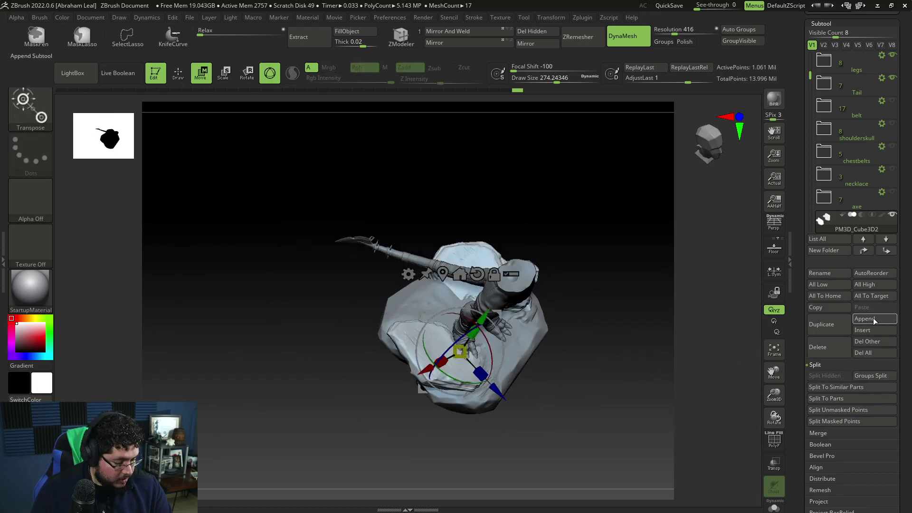
pyautogui.click(836, 333)
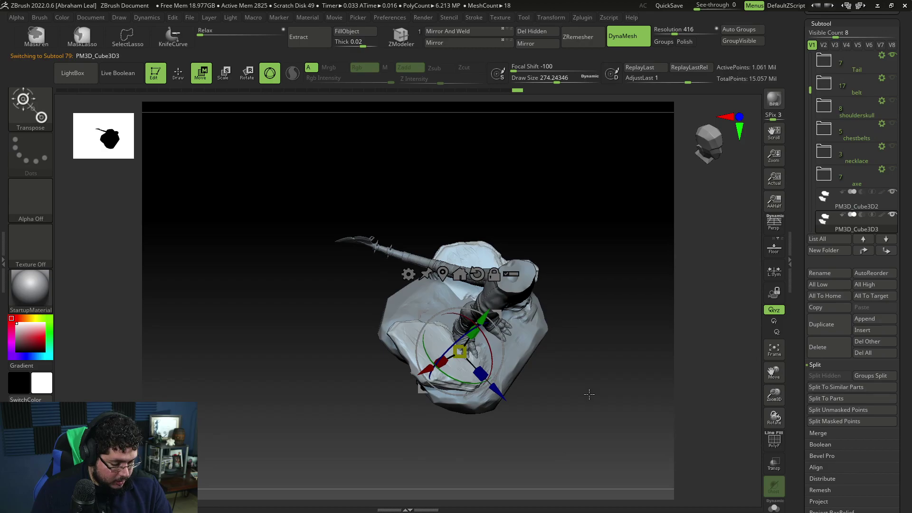
pyautogui.moveTo(590, 396); pyautogui.dragTo(689, 332)
pyautogui.moveTo(481, 361); pyautogui.dragTo(441, 356)
pyautogui.moveTo(614, 343); pyautogui.dragTo(621, 247)
pyautogui.keyDown('alt'); pyautogui.moveTo(620, 247); pyautogui.dragTo(627, 309); pyautogui.keyUp('alt')
pyautogui.press('q')
pyautogui.keyDown('alt'); pyautogui.moveTo(694, 398); pyautogui.dragTo(601, 355); pyautogui.keyUp('alt')
# Shift the small duplicated slabs across the base so one rests at the front beside the large chipped slab
pyautogui.press('w')
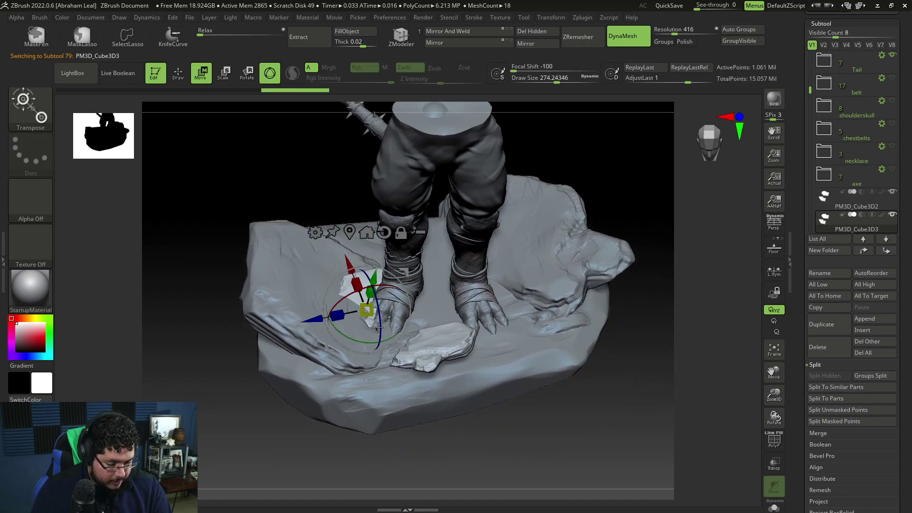
pyautogui.moveTo(320, 318); pyautogui.dragTo(454, 322)
pyautogui.moveTo(676, 302); pyautogui.dragTo(624, 238)
pyautogui.moveTo(502, 243); pyautogui.dragTo(503, 238)
pyautogui.press('q')
pyautogui.moveTo(636, 332)
pyautogui.mouseDown()
pyautogui.moveTo(616, 396)
pyautogui.moveTo(626, 403)
pyautogui.mouseUp()
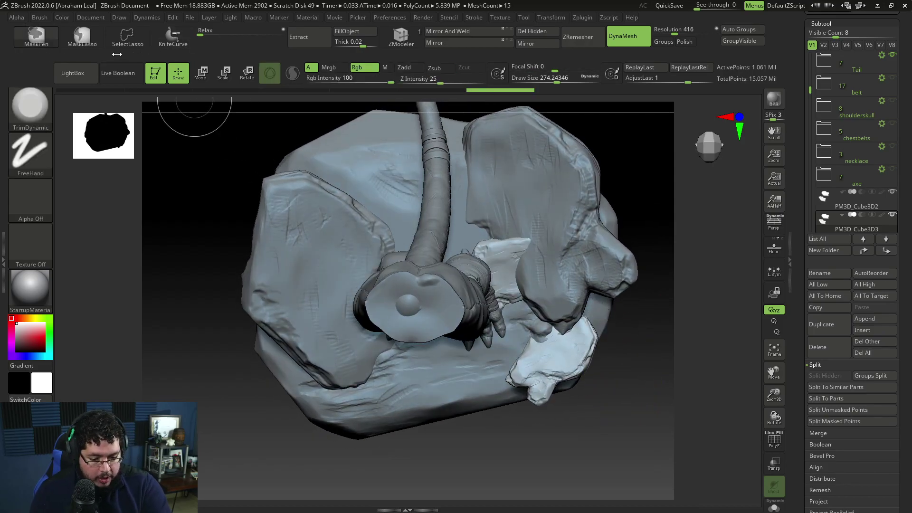
# Isolate the two small slabs from each other with MaskLasso, leaving the front one masked and the other free to move
pyautogui.click(89, 44)
pyautogui.moveTo(605, 401)
pyautogui.keyDown('ctrl'); pyautogui.mouseDown()
pyautogui.moveTo(520, 286)
pyautogui.moveTo(578, 441)
pyautogui.mouseUp(); pyautogui.keyUp('ctrl')
pyautogui.keyDown('ctrl'); pyautogui.click(645, 372); pyautogui.keyUp('ctrl')
pyautogui.press('w')
pyautogui.keyDown('ctrl'); pyautogui.moveTo(648, 336); pyautogui.dragTo(625, 329); pyautogui.keyUp('ctrl')
pyautogui.moveTo(534, 314); pyautogui.dragTo(536, 323)
pyautogui.hotkey('ctrl', 'z')
pyautogui.keyDown('ctrl'); pyautogui.click(632, 395); pyautogui.keyUp('ctrl')
pyautogui.moveTo(633, 394)
pyautogui.mouseDown()
pyautogui.moveTo(637, 346)
pyautogui.moveTo(639, 392)
pyautogui.mouseUp()
# Move the unmasked small slab across to the other side of the base's front and rotate it beside the foot
pyautogui.moveTo(438, 312); pyautogui.dragTo(319, 355)
pyautogui.moveTo(637, 364); pyautogui.dragTo(613, 273)
pyautogui.moveTo(566, 309); pyautogui.dragTo(570, 386)
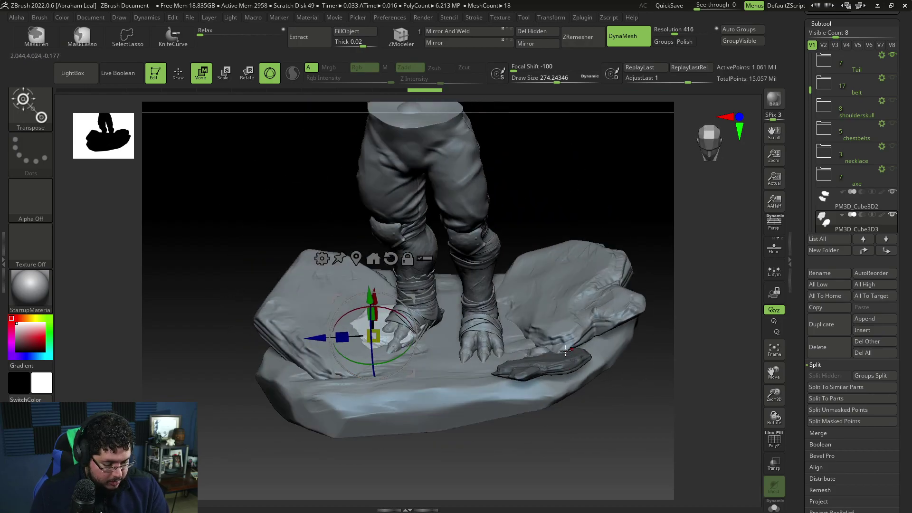
pyautogui.moveTo(614, 413); pyautogui.dragTo(614, 437)
pyautogui.moveTo(228, 356); pyautogui.dragTo(334, 349)
pyautogui.moveTo(346, 292); pyautogui.dragTo(375, 332)
pyautogui.moveTo(526, 357); pyautogui.dragTo(453, 311)
pyautogui.moveTo(513, 280); pyautogui.dragTo(585, 235)
pyautogui.moveTo(468, 301); pyautogui.dragTo(423, 335)
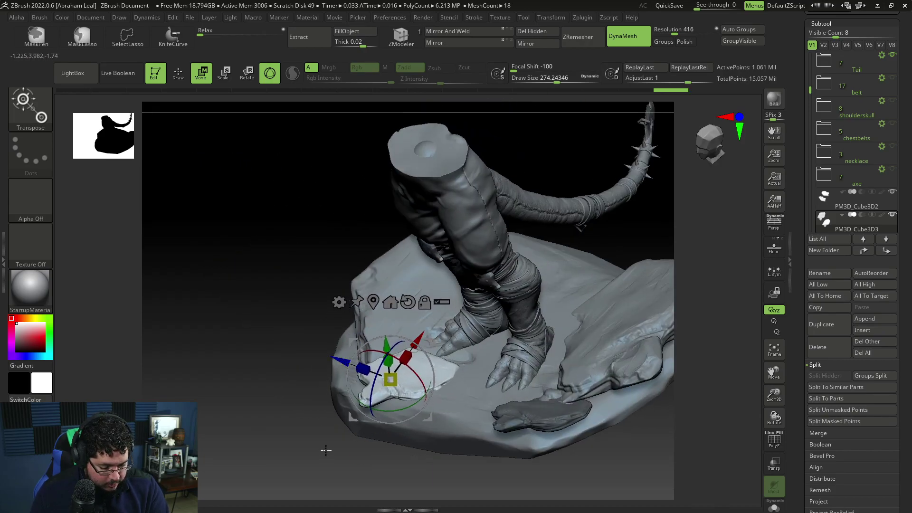
# Tilt and settle the unmasked small slab against the base's front edge beside the large slab
pyautogui.moveTo(327, 449); pyautogui.dragTo(368, 380)
pyautogui.moveTo(415, 329); pyautogui.dragTo(419, 323)
pyautogui.moveTo(556, 287); pyautogui.dragTo(665, 285)
pyautogui.moveTo(417, 329); pyautogui.dragTo(513, 406)
# Duplicate the unmasked small slab within its subtool and move the copy over the large slab toward the back of the base
pyautogui.keyDown('ctrl'); pyautogui.moveTo(359, 339); pyautogui.dragTo(260, 195); pyautogui.keyUp('ctrl')
pyautogui.hotkey('ctrl', 'z')
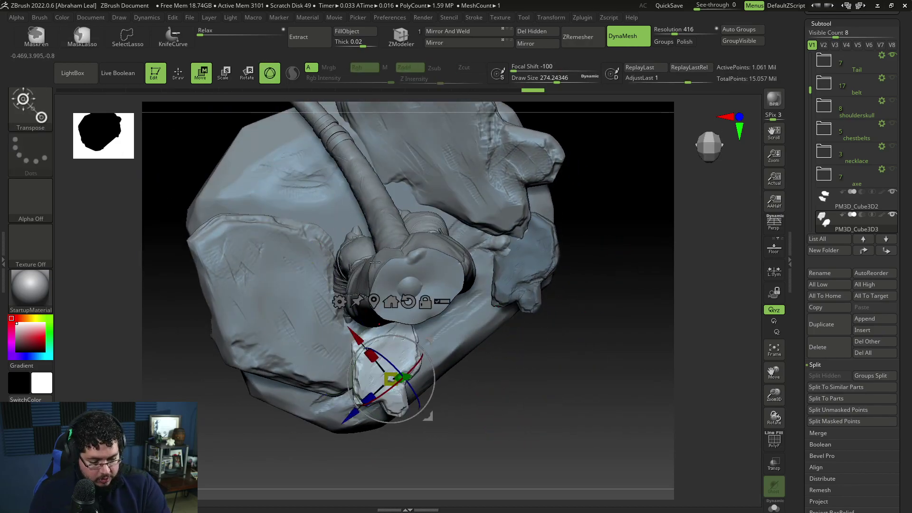
pyautogui.moveTo(324, 279); pyautogui.dragTo(280, 164)
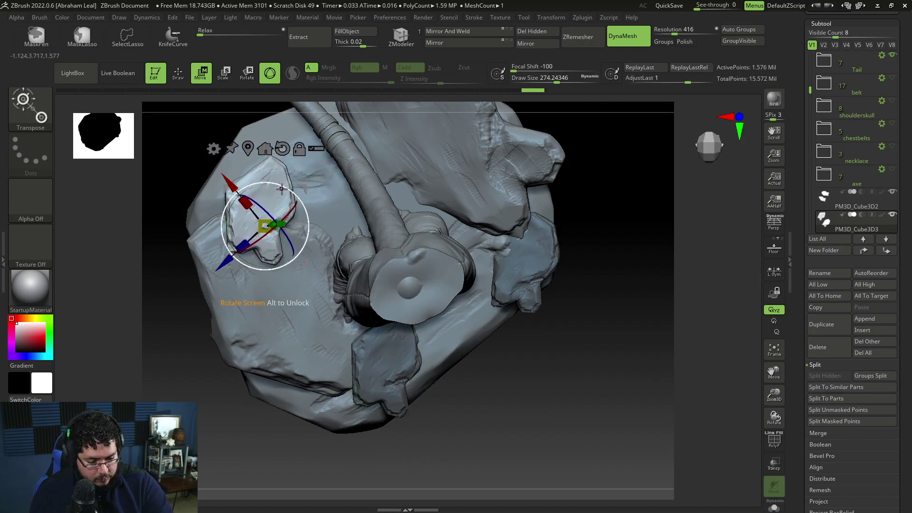
pyautogui.moveTo(646, 181); pyautogui.dragTo(514, 358)
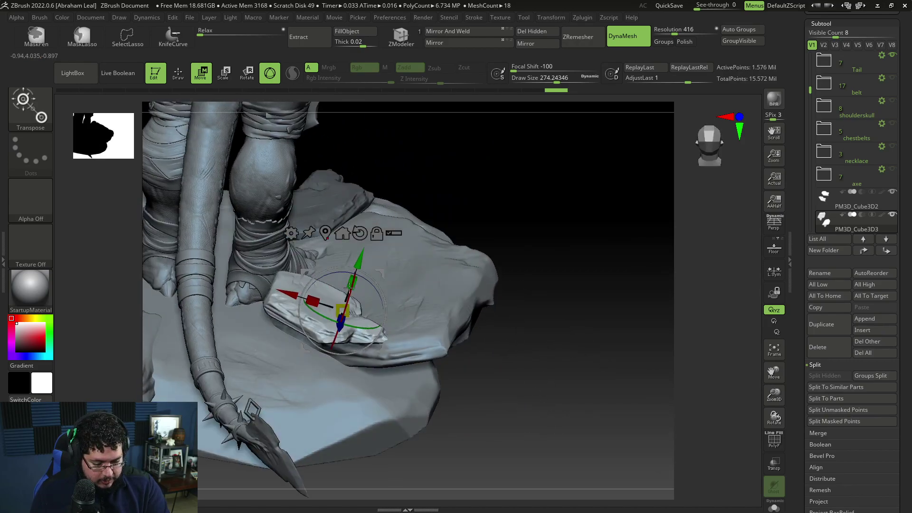
# Lower and rotate the copied small slab so it tucks under the large slab's rear edge
pyautogui.moveTo(349, 293); pyautogui.dragTo(352, 313)
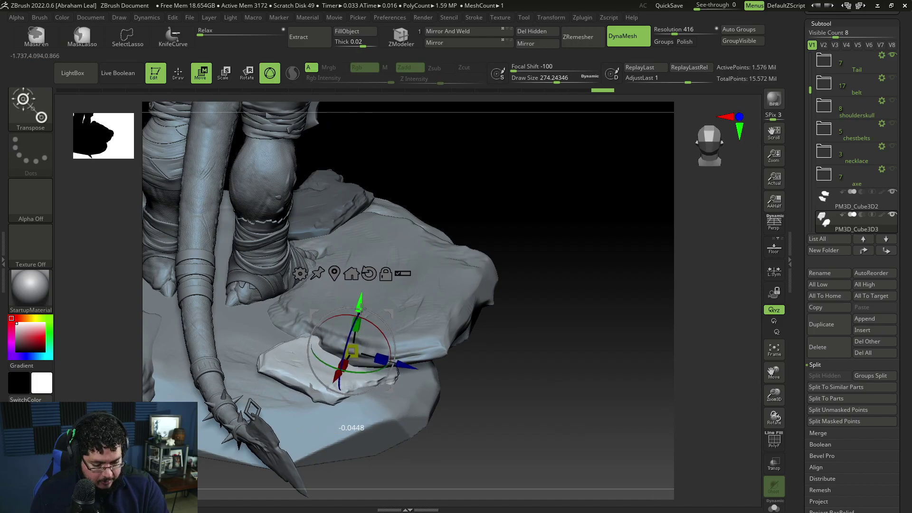
pyautogui.moveTo(432, 344); pyautogui.dragTo(440, 318)
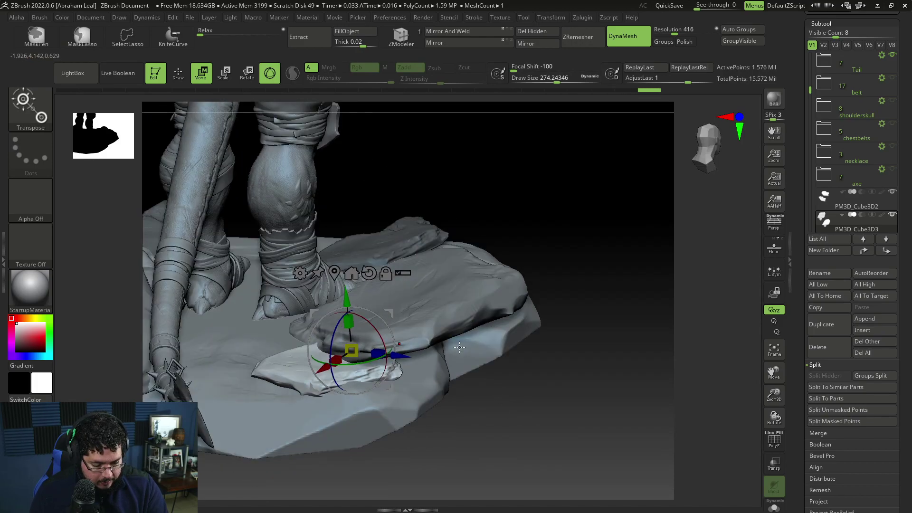
pyautogui.moveTo(400, 357); pyautogui.dragTo(404, 358)
pyautogui.press('q')
pyautogui.moveTo(451, 415); pyautogui.dragTo(407, 379)
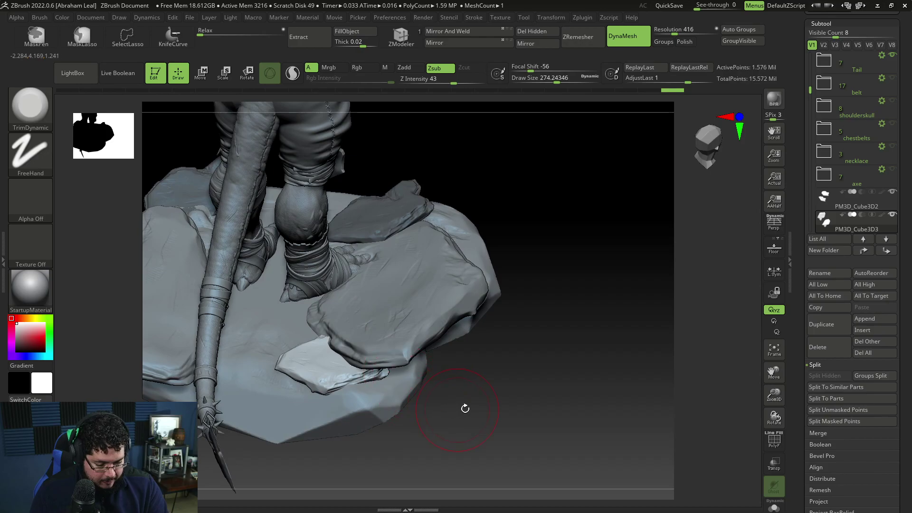
pyautogui.moveTo(468, 404); pyautogui.dragTo(513, 343)
# Select the base slab and build up stone beside the rear small slab with ClayBuildup at a draw size of about 116
pyautogui.press('space')
pyautogui.moveTo(534, 284); pyautogui.dragTo(522, 283)
pyautogui.keyDown('alt'); pyautogui.click(440, 343); pyautogui.keyUp('alt')
pyautogui.moveTo(479, 332); pyautogui.dragTo(451, 318)
pyautogui.press('space')
pyautogui.moveTo(415, 348); pyautogui.dragTo(406, 344, button='right')
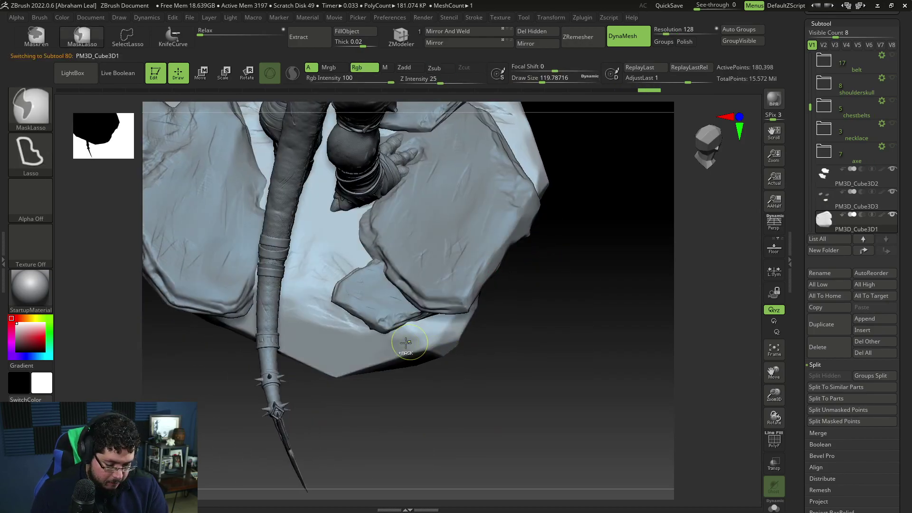
pyautogui.press('b')
pyautogui.press('c')
pyautogui.press('b')
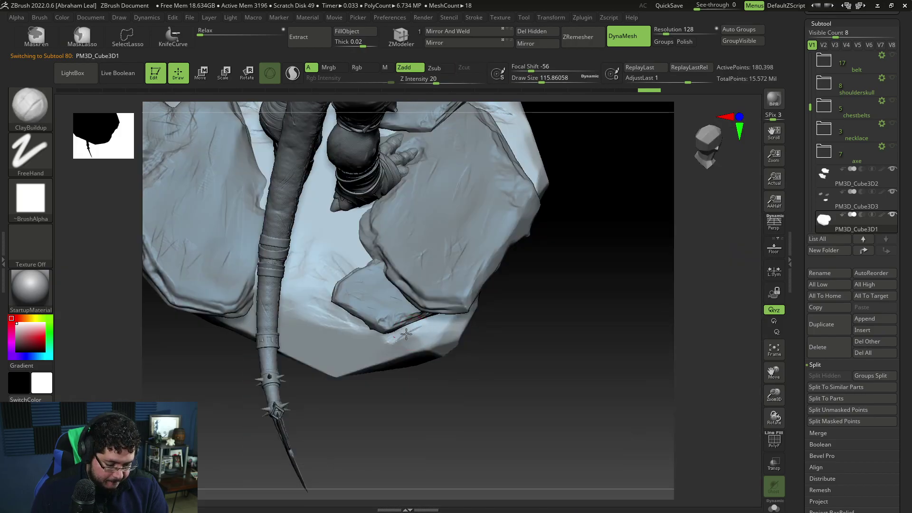
pyautogui.moveTo(429, 343); pyautogui.dragTo(404, 353)
# Roughen the base slab's rear corner below the tail with further ClayBuildup strokes
pyautogui.moveTo(375, 404); pyautogui.dragTo(351, 354, button='right')
pyautogui.moveTo(336, 390)
pyautogui.mouseDown()
pyautogui.moveTo(346, 383)
pyautogui.moveTo(330, 403)
pyautogui.mouseUp()
pyautogui.moveTo(352, 404)
pyautogui.mouseDown(button='right')
pyautogui.moveTo(389, 410)
pyautogui.moveTo(373, 418)
pyautogui.mouseUp(button='right')
pyautogui.moveTo(373, 417); pyautogui.dragTo(323, 361)
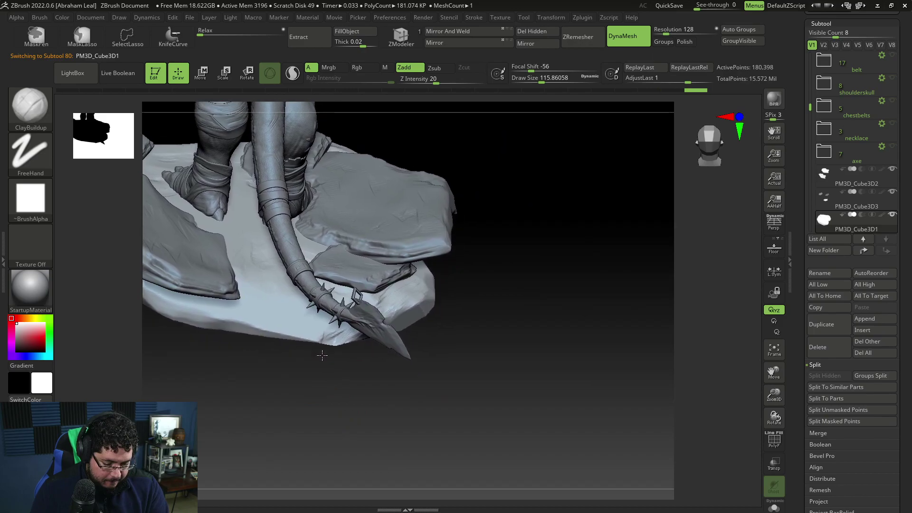
pyautogui.moveTo(248, 322)
pyautogui.mouseDown()
pyautogui.moveTo(387, 377)
pyautogui.moveTo(485, 346)
pyautogui.moveTo(489, 365)
pyautogui.moveTo(566, 385)
pyautogui.moveTo(523, 358)
pyautogui.moveTo(530, 409)
pyautogui.moveTo(570, 350)
pyautogui.moveTo(574, 444)
pyautogui.moveTo(564, 366)
pyautogui.moveTo(549, 338)
pyautogui.moveTo(557, 309)
pyautogui.moveTo(554, 417)
pyautogui.moveTo(541, 418)
pyautogui.moveTo(568, 372)
pyautogui.mouseUp()
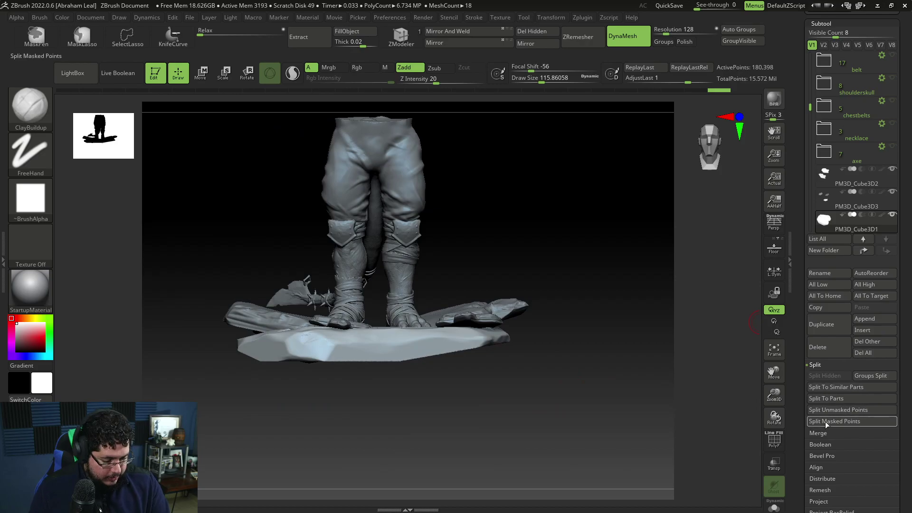
# Append a Cylinder3D subtool and make it the active subtool
pyautogui.click(884, 320)
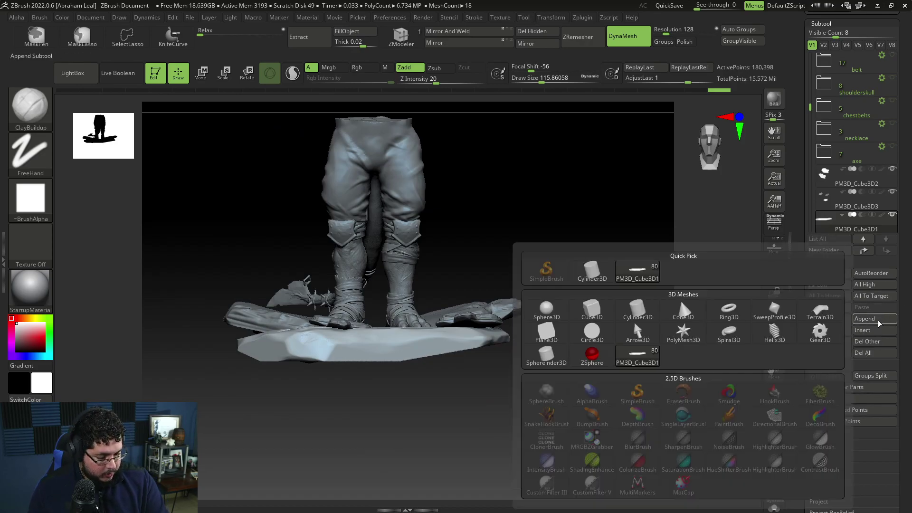
pyautogui.click(637, 315)
pyautogui.keyDown('alt'); pyautogui.moveTo(569, 387); pyautogui.dragTo(540, 360); pyautogui.keyUp('alt')
pyautogui.keyDown('alt'); pyautogui.click(409, 253); pyautogui.keyUp('alt')
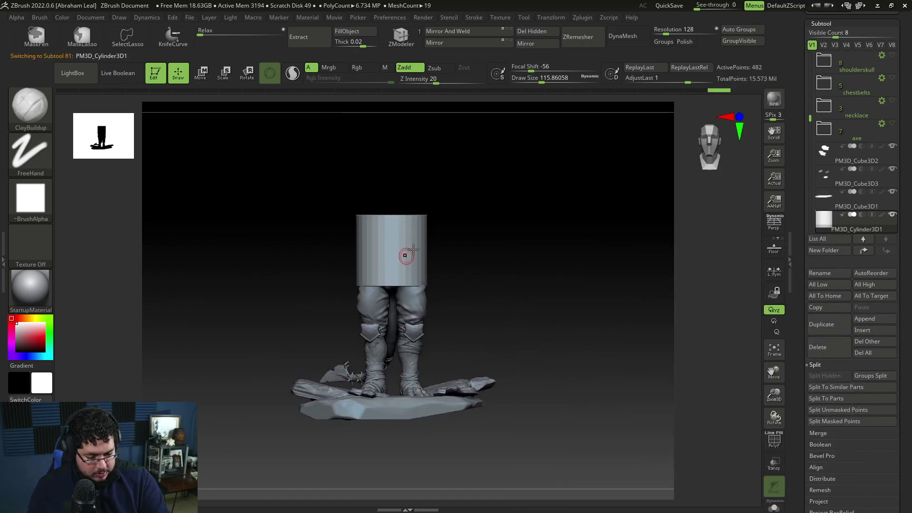
# Flatten and widen the cylinder into a round disc and position it beneath the stone base as a plinth
pyautogui.press('w')
pyautogui.moveTo(390, 192); pyautogui.dragTo(494, 363)
pyautogui.moveTo(393, 306); pyautogui.dragTo(397, 355)
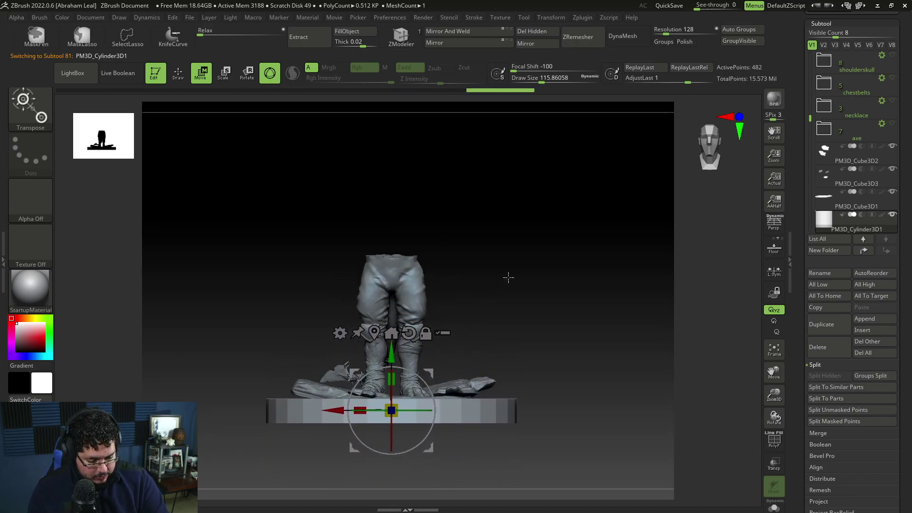
pyautogui.moveTo(514, 278); pyautogui.dragTo(538, 273)
pyautogui.moveTo(360, 410); pyautogui.dragTo(368, 407)
pyautogui.moveTo(515, 377); pyautogui.dragTo(539, 289)
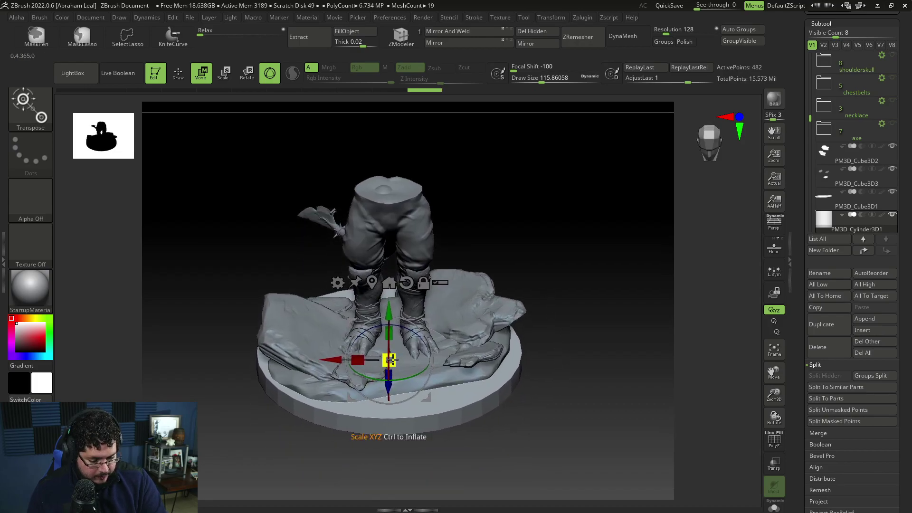
pyautogui.press('q')
pyautogui.moveTo(580, 377); pyautogui.dragTo(585, 425)
pyautogui.moveTo(585, 425)
pyautogui.mouseDown()
pyautogui.moveTo(578, 357)
pyautogui.moveTo(598, 339)
pyautogui.moveTo(603, 416)
pyautogui.moveTo(589, 369)
pyautogui.moveTo(588, 413)
pyautogui.mouseUp()
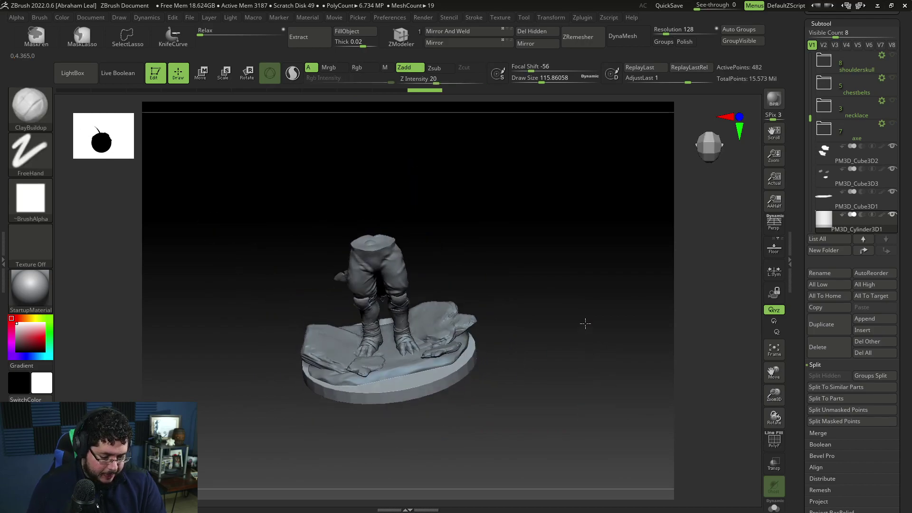
pyautogui.keyDown('shift'); pyautogui.moveTo(585, 321); pyautogui.dragTo(570, 375); pyautogui.keyUp('shift')
# Switch to the browser and open the full-size winged Zariel cult symbol image from the Reddit post
pyautogui.hotkey('alt', 'Tab')
pyautogui.hotkey('alt', 'Tab')
pyautogui.hotkey('alt', 'Tab')
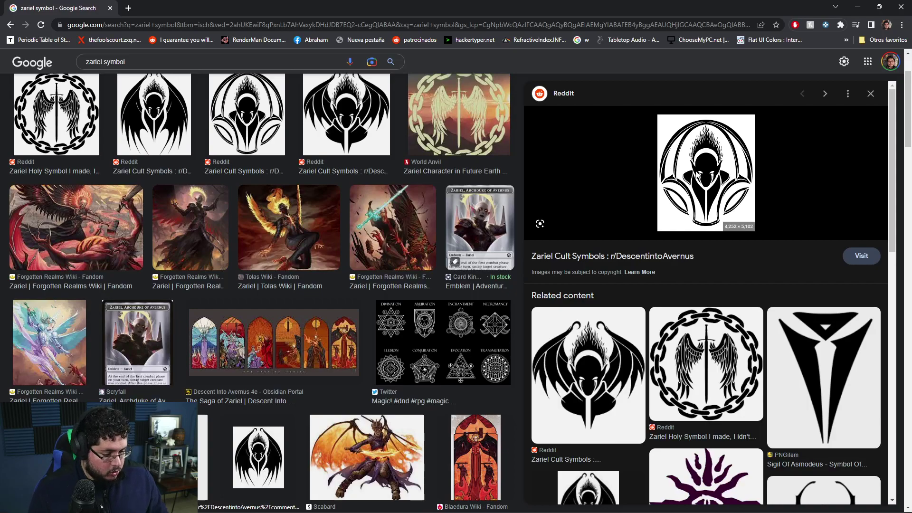
pyautogui.click(663, 208)
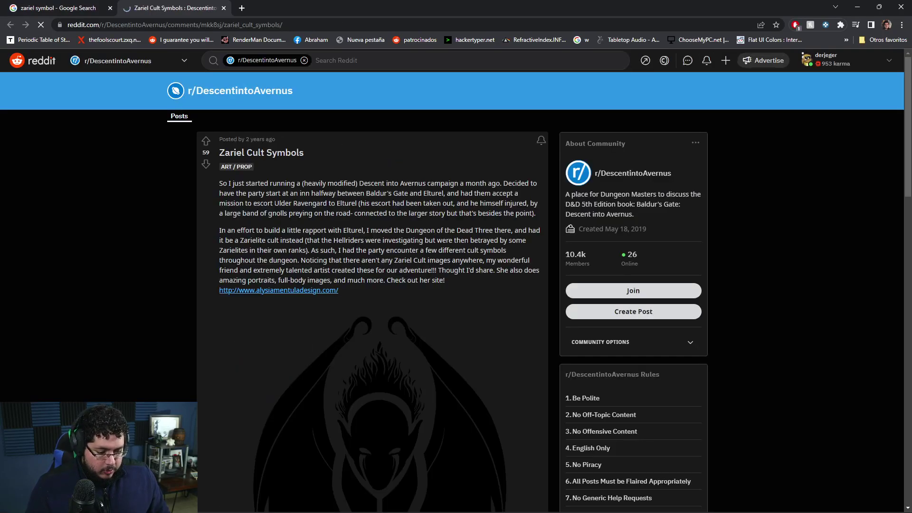
pyautogui.scroll(-3, 398, 403)
pyautogui.click(342, 269)
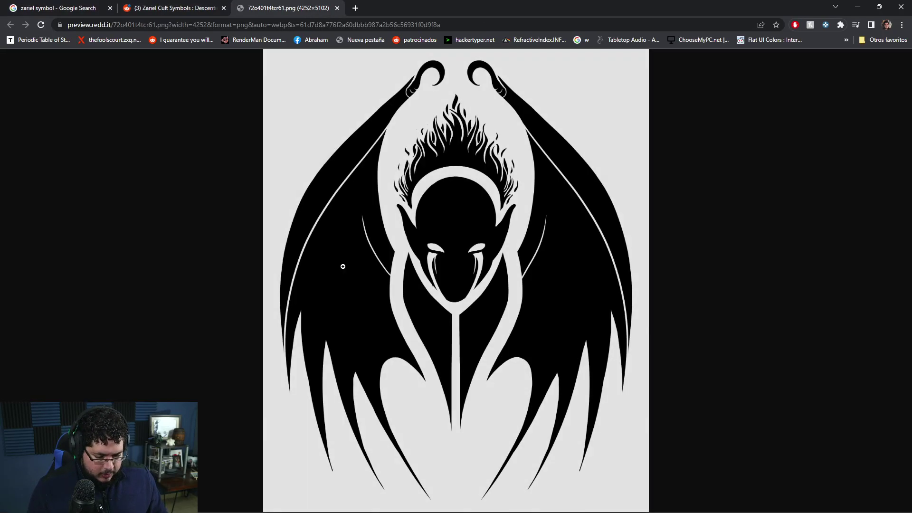
# Save the full-size winged symbol image from the browser to the Desktop under its suggested file name
pyautogui.rightClick(383, 191)
pyautogui.click(433, 210)
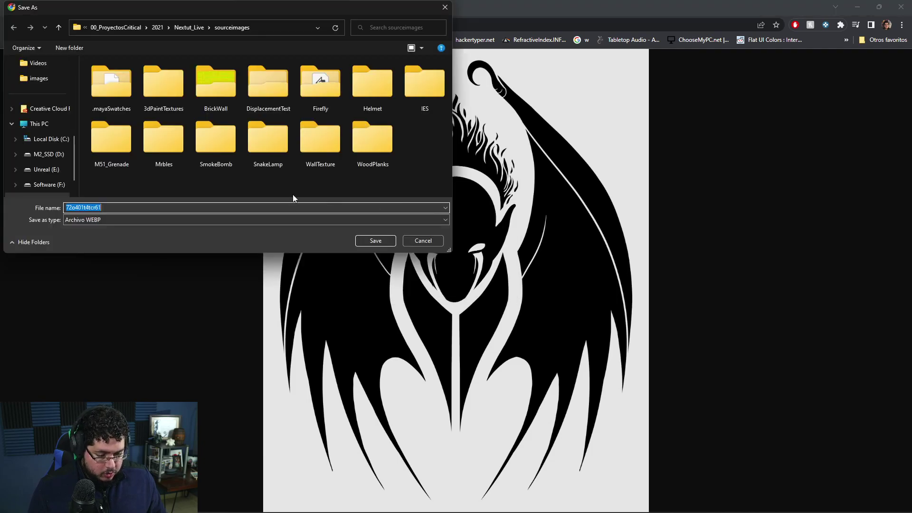
pyautogui.scroll(3, 39, 138)
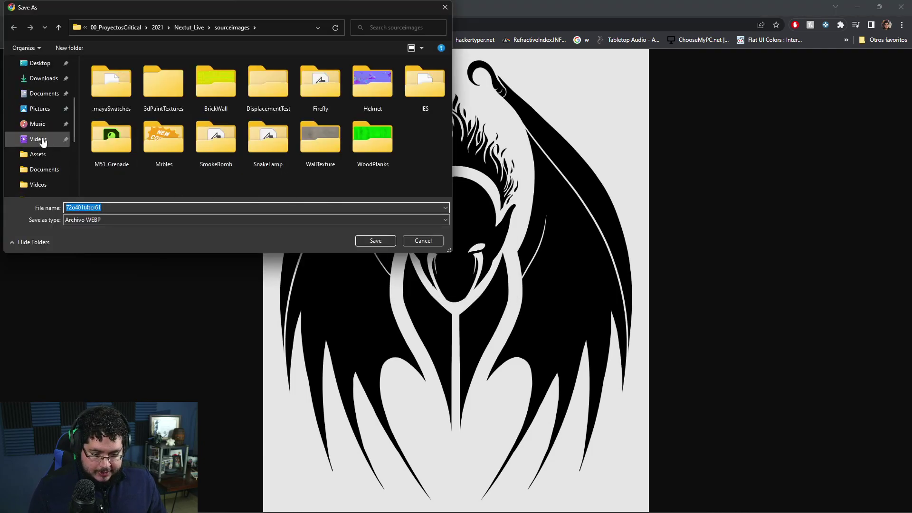
pyautogui.scroll(3, 39, 139)
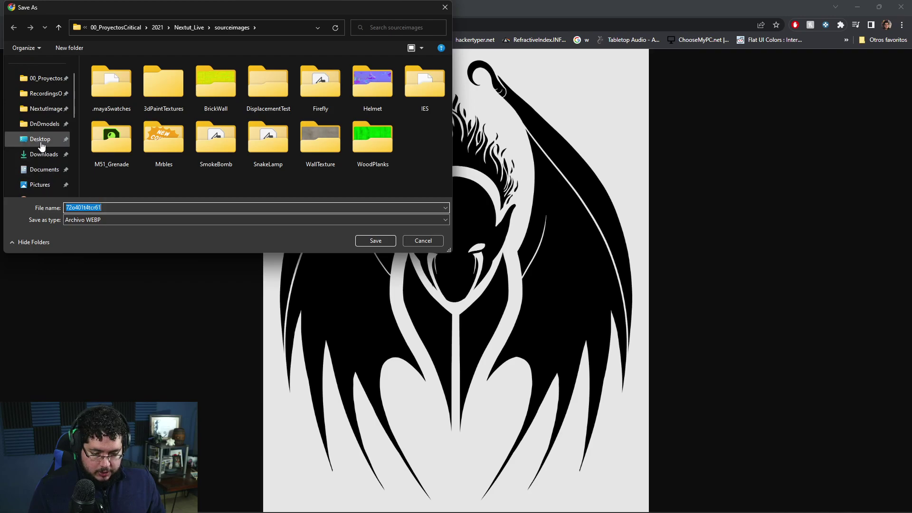
pyautogui.click(40, 139)
pyautogui.click(371, 242)
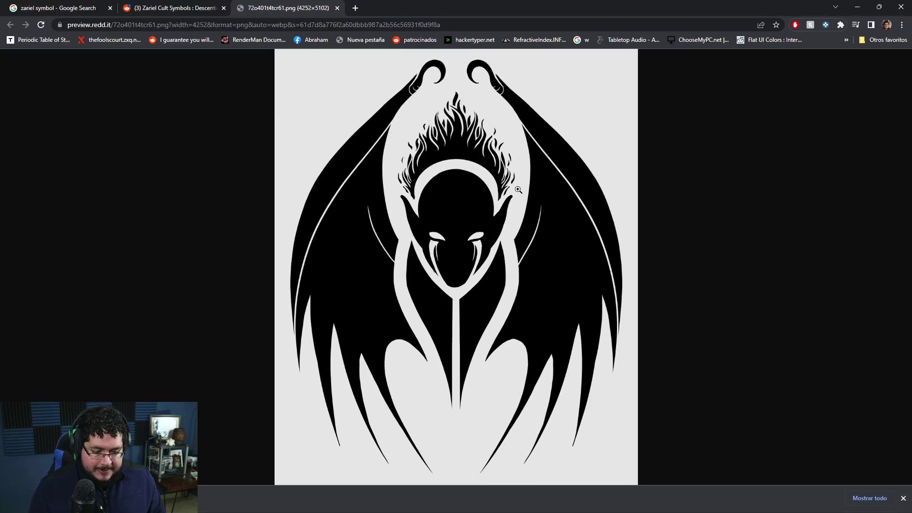
# Return to ZBrush, set up the Standard brush with the DragRect stroke, and start importing an image as its alpha
pyautogui.click(865, 10)
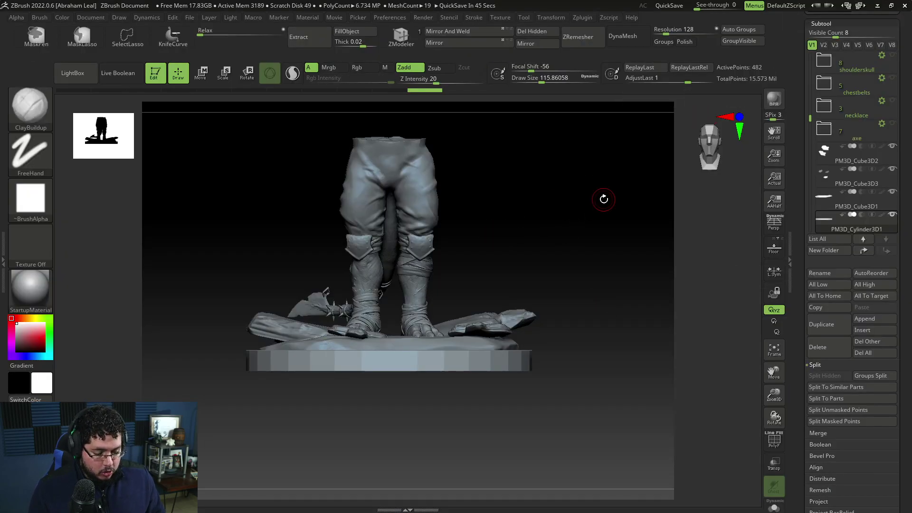
pyautogui.press('b')
pyautogui.press('s')
pyautogui.press('t')
pyautogui.click(30, 156)
pyautogui.click(134, 162)
pyautogui.click(15, 195)
pyautogui.click(31, 204)
pyautogui.click(88, 389)
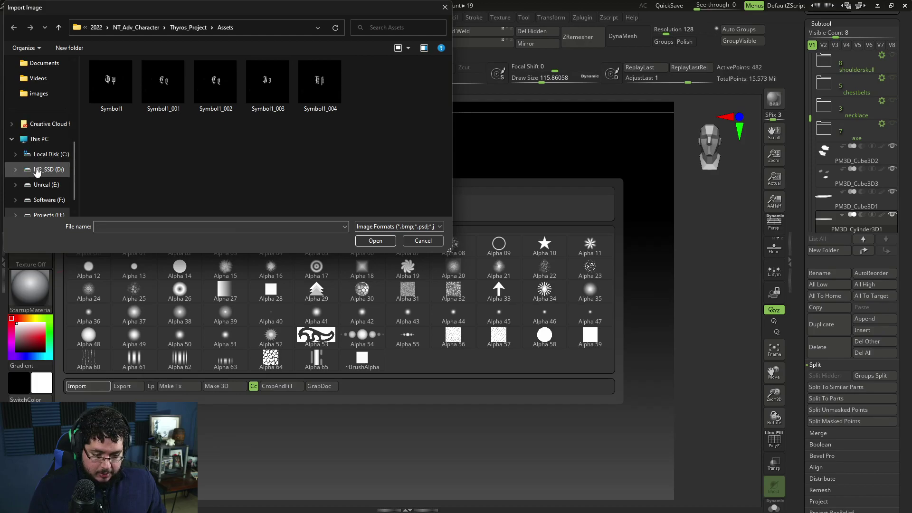
# Look through the Desktop folder's images for the downloaded symbol file
pyautogui.scroll(3, 35, 180)
pyautogui.click(39, 93)
pyautogui.scroll(1, 285, 152)
pyautogui.scroll(-3, 323, 157)
pyautogui.scroll(3, 357, 166)
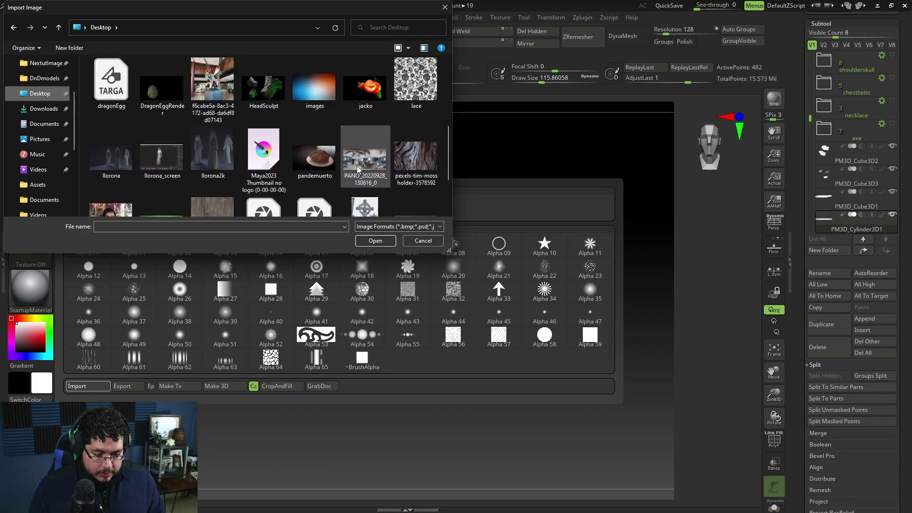
pyautogui.scroll(2, 357, 166)
pyautogui.scroll(-6, 358, 166)
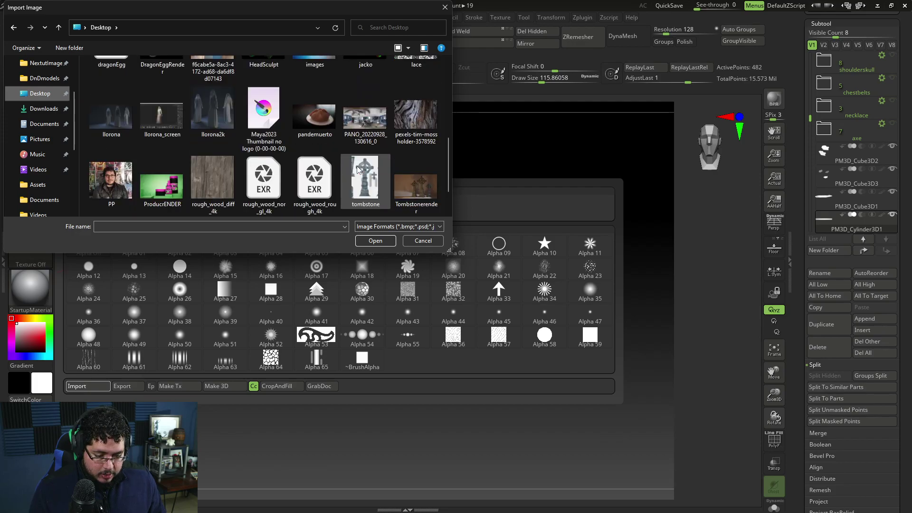
pyautogui.scroll(2, 281, 198)
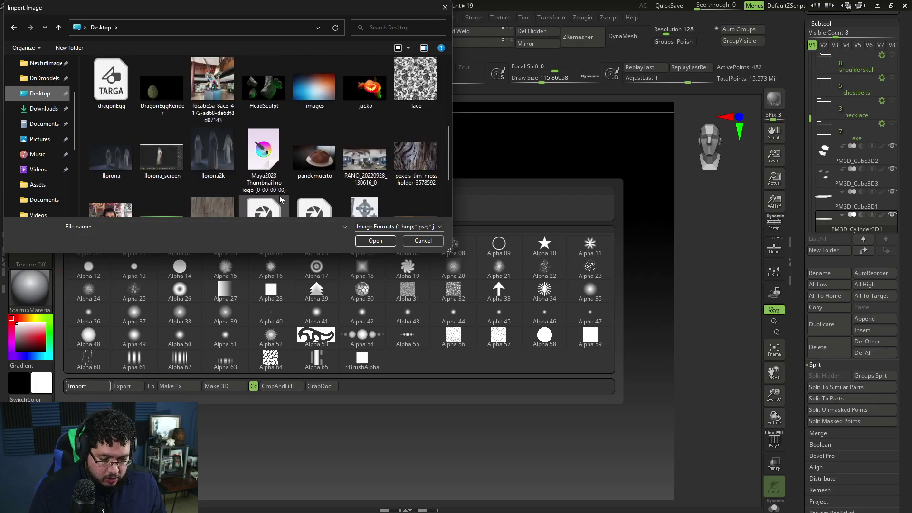
pyautogui.scroll(4, 280, 199)
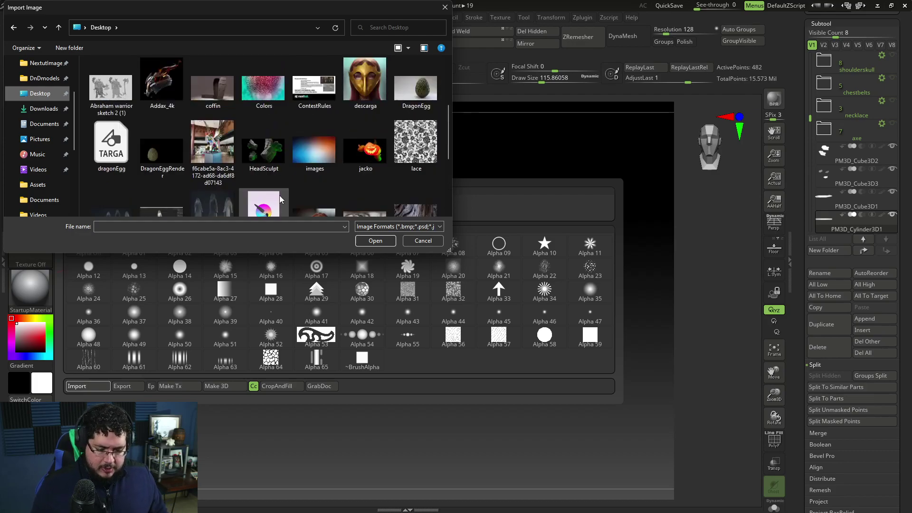
# Switch to the browser and try working from the downloaded symbol image in Paint, then close Paint
pyautogui.hotkey('alt', 'Tab')
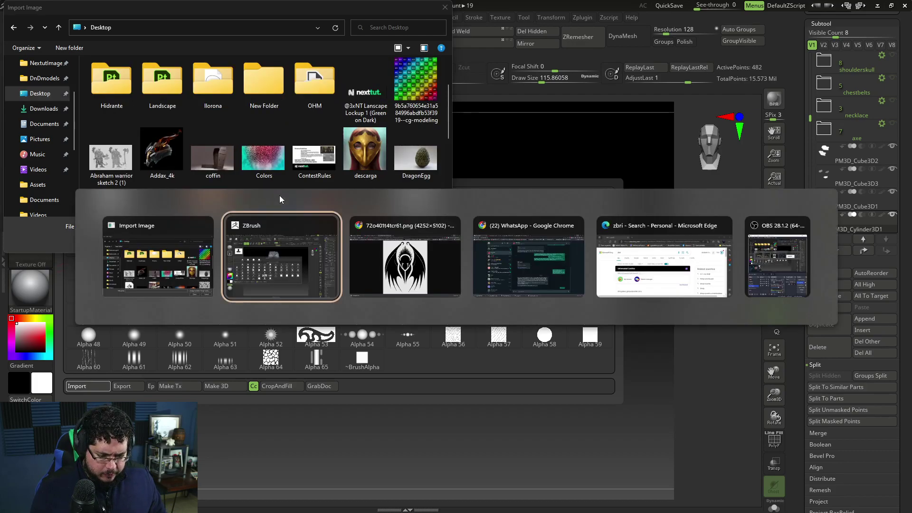
pyautogui.click(353, 234)
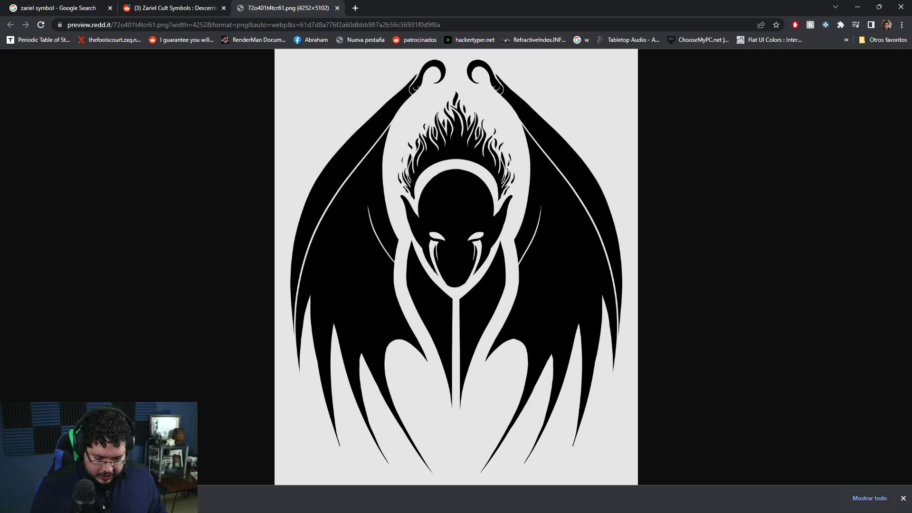
pyautogui.press('super')
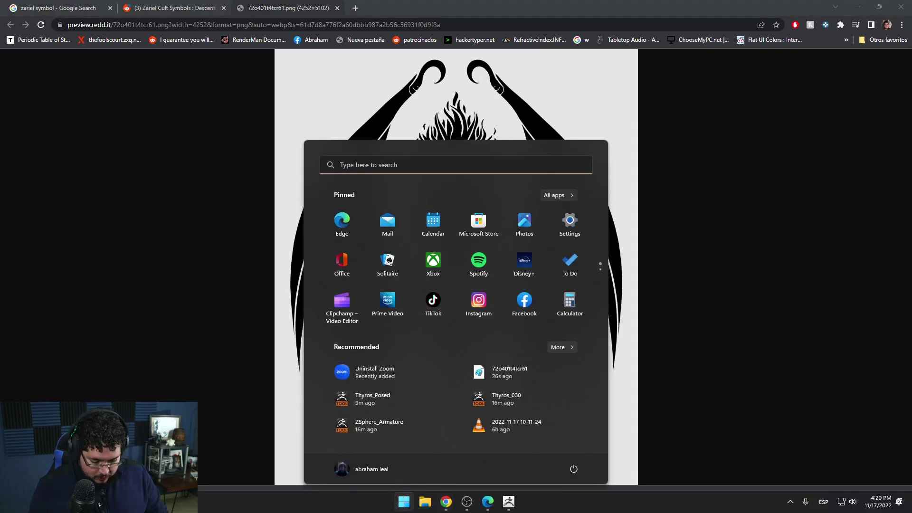
pyautogui.write('phoi')
pyautogui.press('BackSpace')
pyautogui.press('BackSpace')
pyautogui.press('BackSpace')
pyautogui.press('BackSpace')
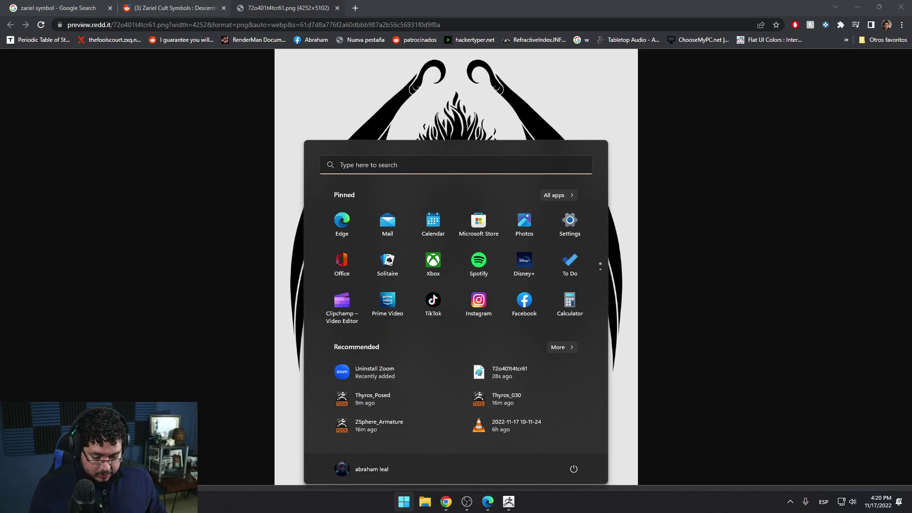
pyautogui.press('Escape')
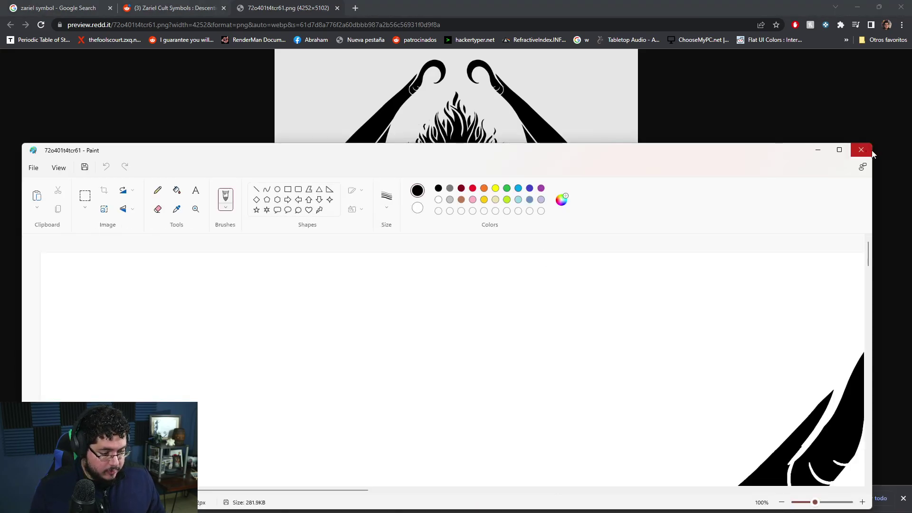
pyautogui.click(866, 150)
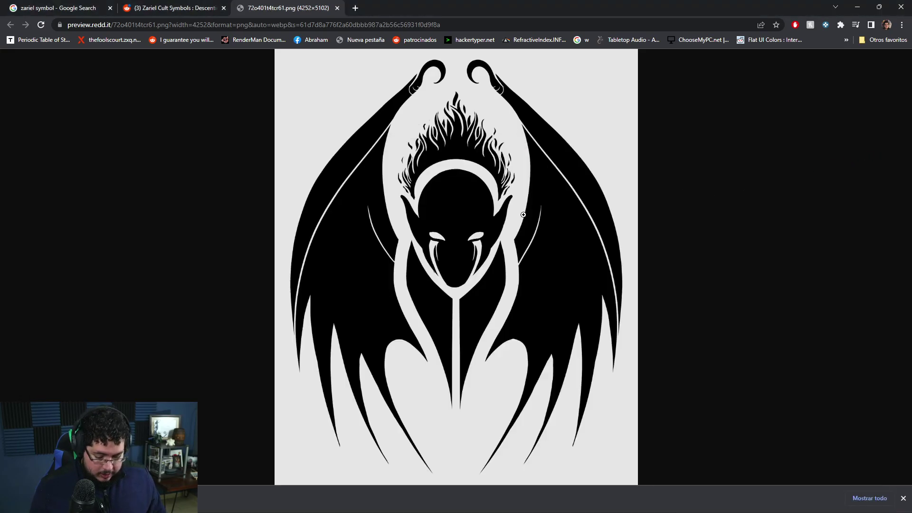
# Capture the whole winged symbol with Snipping Tool and save it to the Desktop as the PNG file zariel
pyautogui.press('super')
pyautogui.write('sn')
pyautogui.click(381, 233)
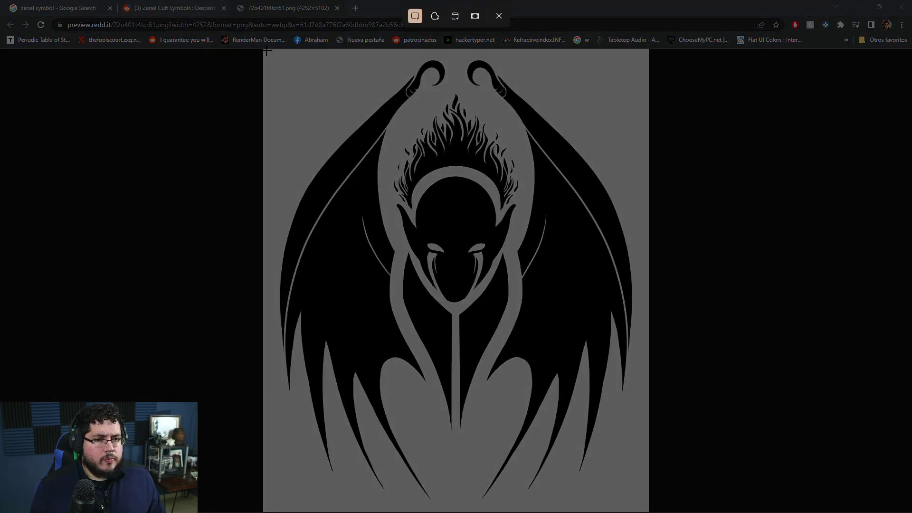
pyautogui.moveTo(265, 49); pyautogui.dragTo(650, 512)
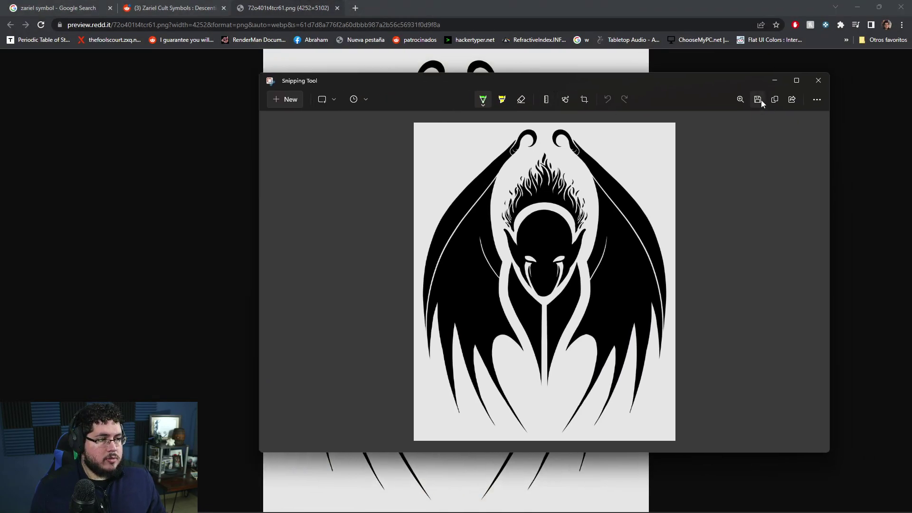
pyautogui.click(756, 99)
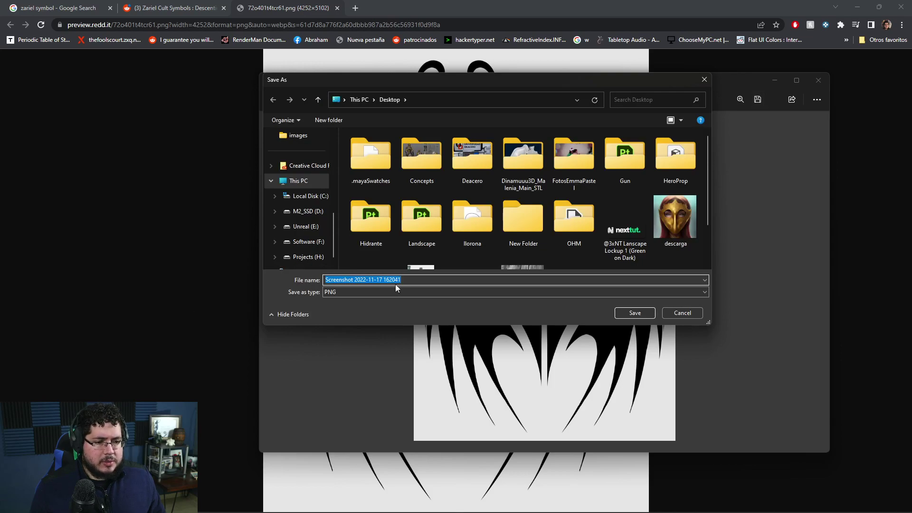
pyautogui.write('zariel')
pyautogui.press('Return')
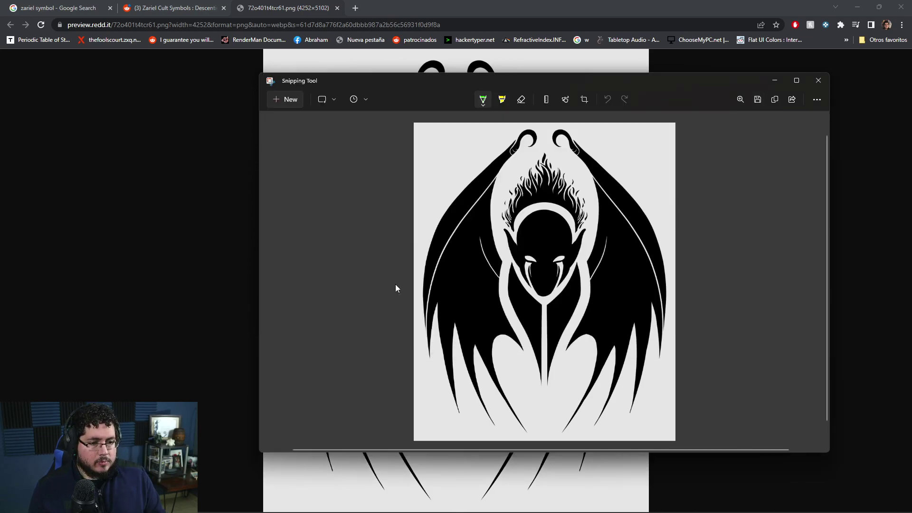
# Switch back to ZBrush and import the zariel image from the Desktop as the Standard brush's alpha
pyautogui.hotkey('alt', 'Tab')
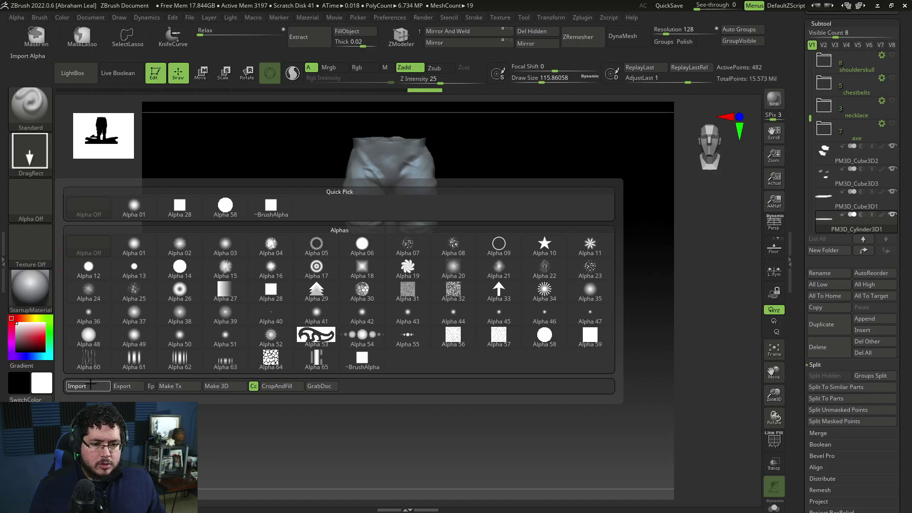
pyautogui.hotkey('alt', 'Tab')
pyautogui.hotkey('alt', 'Tab')
pyautogui.click(368, 180)
pyautogui.hotkey('alt', 'Tab')
pyautogui.click(158, 326)
pyautogui.scroll(-5, 247, 157)
pyautogui.doubleClick(263, 188)
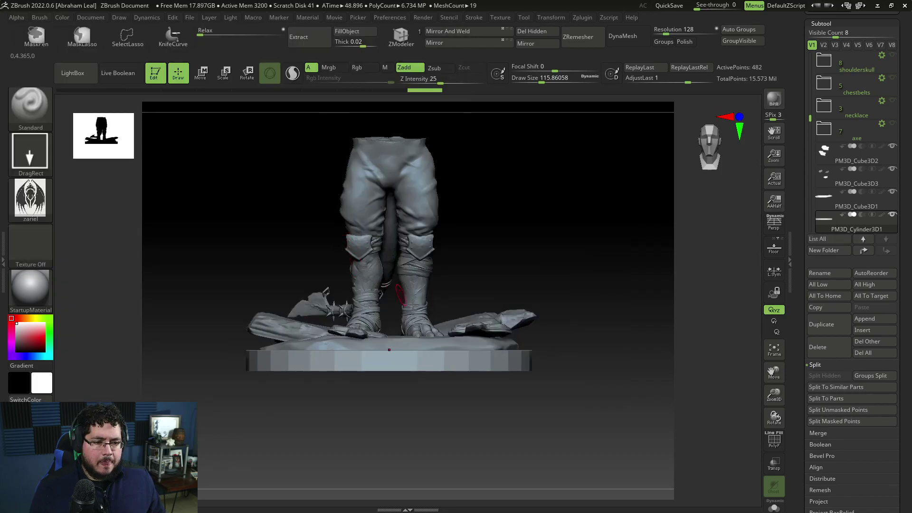
# Invert the zariel alpha so the symbol is white on a black background
pyautogui.moveTo(518, 279); pyautogui.dragTo(499, 305)
pyautogui.moveTo(202, 187)
pyautogui.mouseDown()
pyautogui.moveTo(214, 209)
pyautogui.moveTo(209, 202)
pyautogui.mouseUp()
pyautogui.keyDown('alt'); pyautogui.moveTo(101, 213); pyautogui.dragTo(106, 300); pyautogui.keyUp('alt')
pyautogui.click(18, 20)
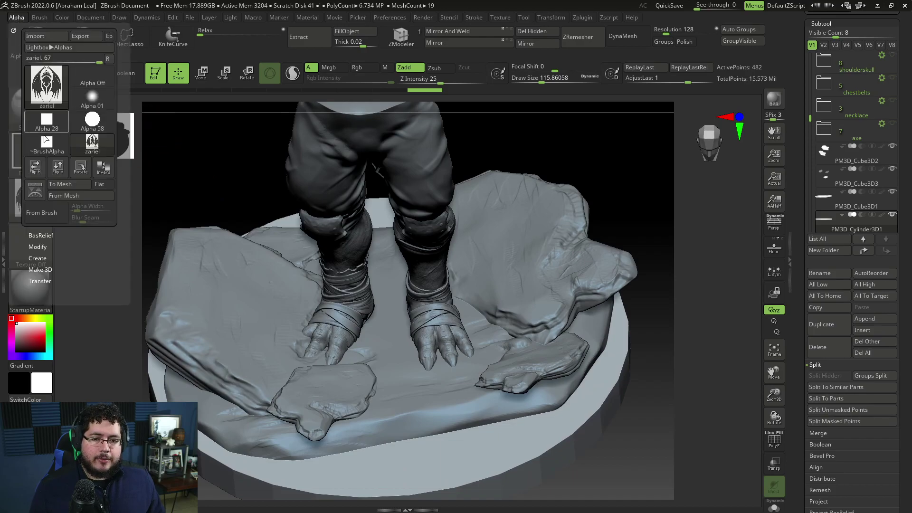
pyautogui.click(104, 167)
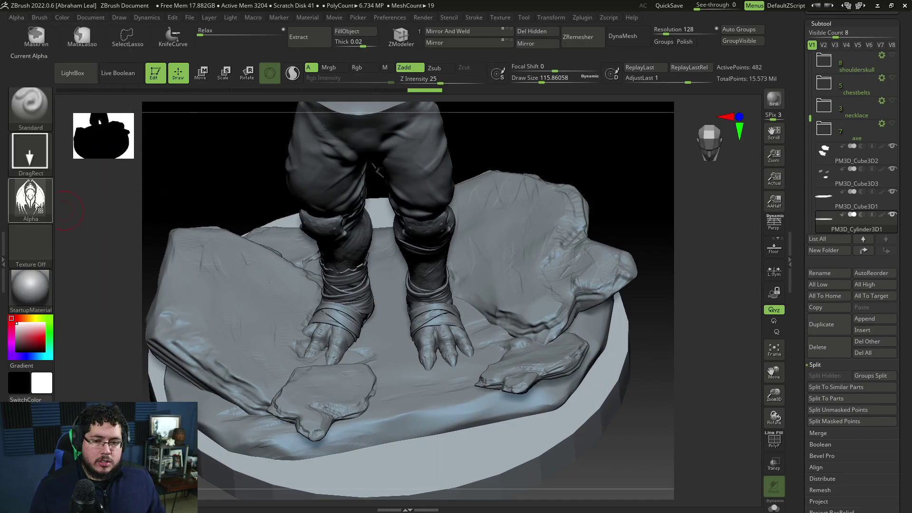
# Make the large tilted slabs the active subtool and try stamping the symbol on the slab beside the foot, then undo it
pyautogui.moveTo(218, 164); pyautogui.dragTo(285, 279)
pyautogui.keyDown('alt'); pyautogui.click(285, 279); pyautogui.keyUp('alt')
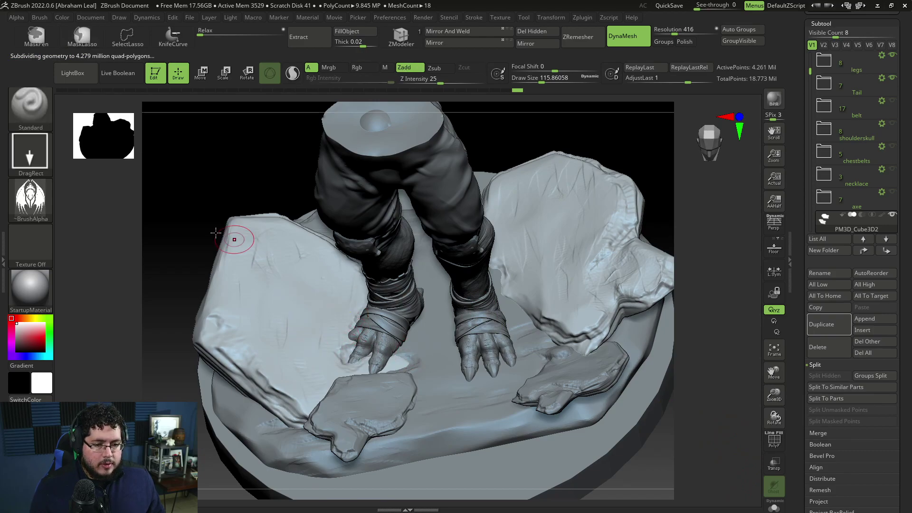
pyautogui.moveTo(272, 294); pyautogui.dragTo(305, 317)
pyautogui.hotkey('ctrl', 'z')
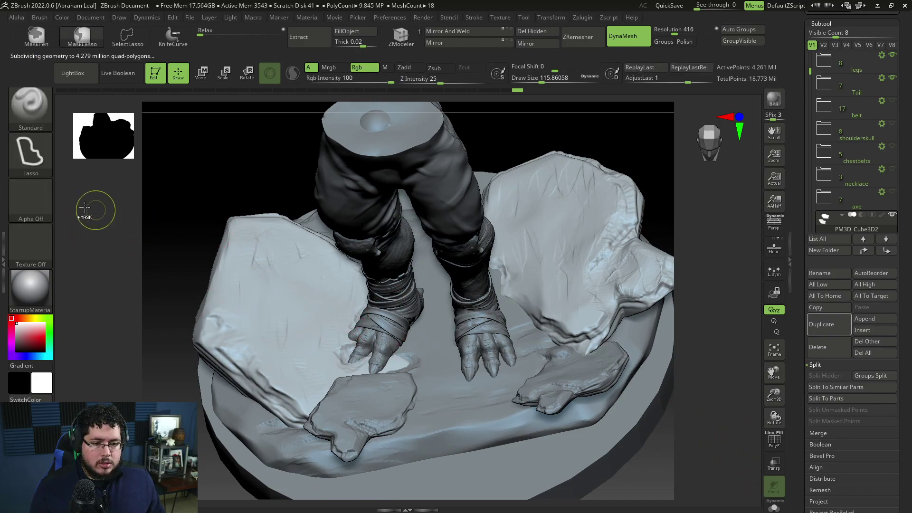
# Give the MaskPen brush the DragRect stroke and zariel alpha, and try masking the symbol onto the slab
pyautogui.click(25, 113)
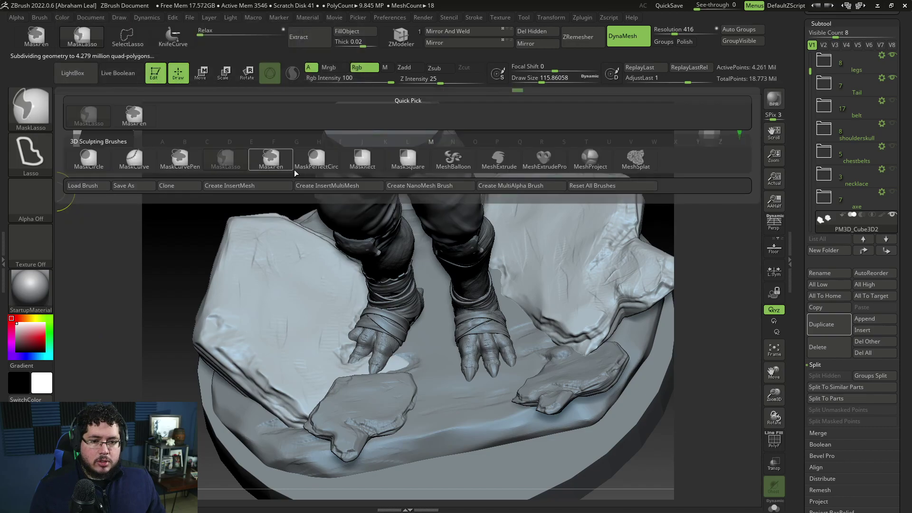
pyautogui.click(271, 158)
pyautogui.click(30, 152)
pyautogui.click(133, 159)
pyautogui.click(16, 199)
pyautogui.click(304, 206)
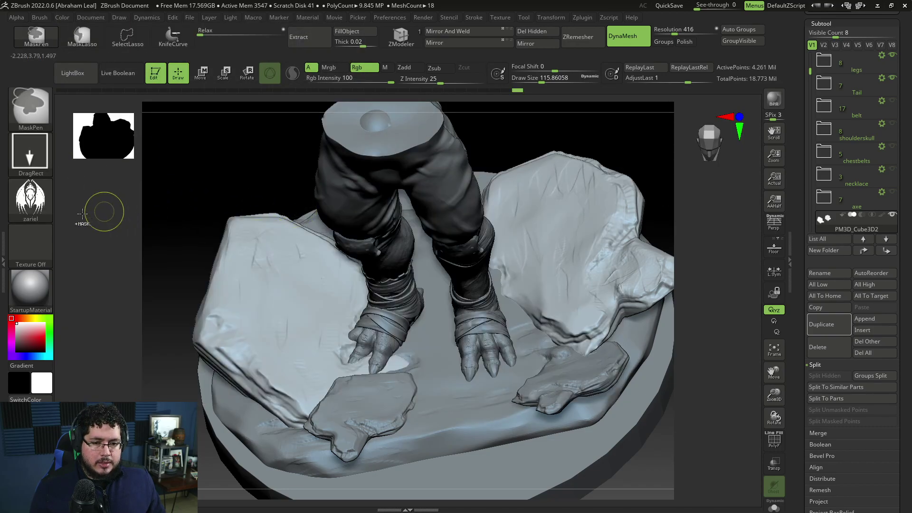
pyautogui.moveTo(311, 304)
pyautogui.mouseDown()
pyautogui.moveTo(351, 325)
pyautogui.moveTo(295, 285)
pyautogui.moveTo(370, 334)
pyautogui.mouseUp()
pyautogui.hotkey('ctrl', 'z')
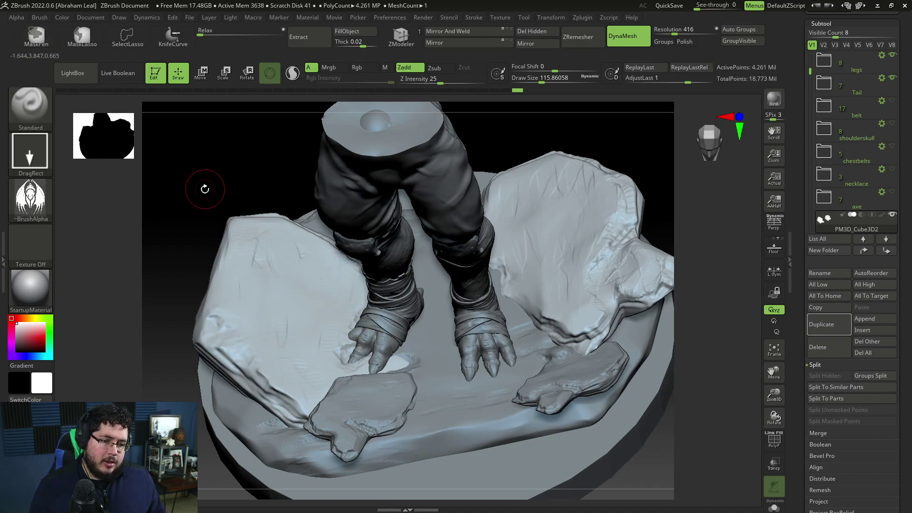
# Set the Standard brush's Focal Shift to -100, retry the symbol mask on the slab, and undo that mask
pyautogui.click(18, 18)
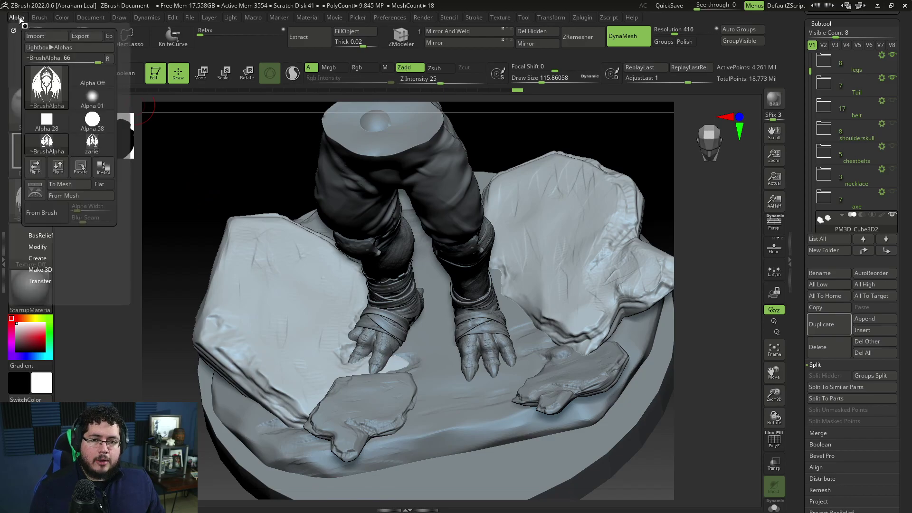
pyautogui.click(39, 246)
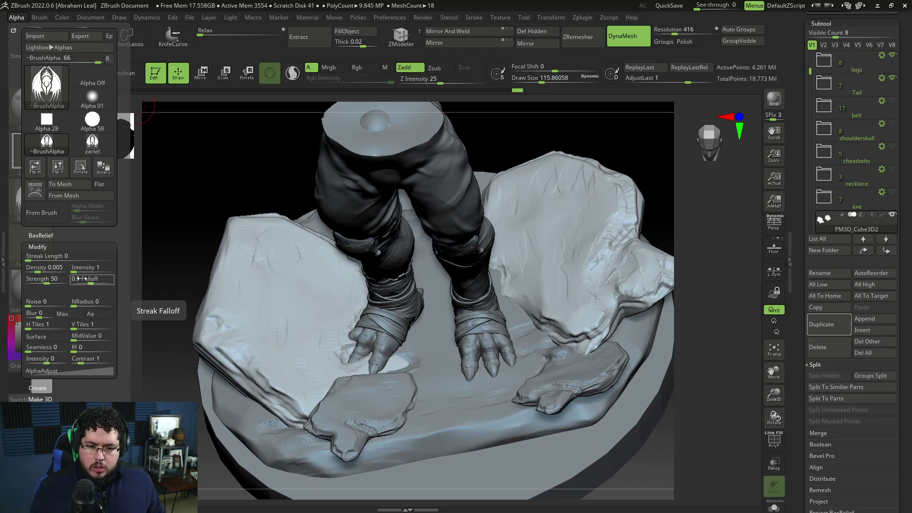
pyautogui.press('space')
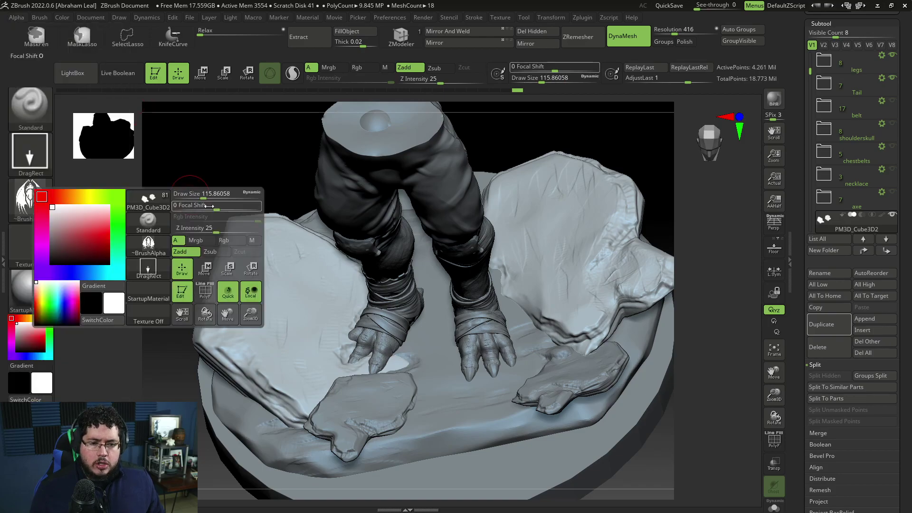
pyautogui.moveTo(212, 207); pyautogui.dragTo(170, 208)
pyautogui.keyDown('ctrl'); pyautogui.moveTo(274, 286); pyautogui.dragTo(354, 312); pyautogui.keyUp('ctrl')
pyautogui.hotkey('ctrl', 'z')
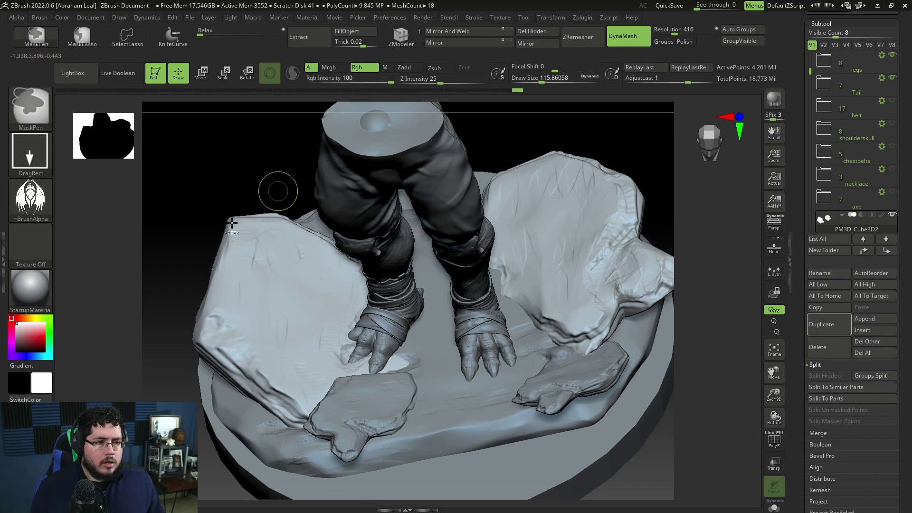
# Mask the symbol across the tilted slab using a MaskPen Focal Shift of -100, and invert the mask
pyautogui.moveTo(554, 69); pyautogui.dragTo(509, 69)
pyautogui.moveTo(283, 303)
pyautogui.keyDown('ctrl'); pyautogui.mouseDown()
pyautogui.moveTo(333, 299)
pyautogui.moveTo(295, 238)
pyautogui.moveTo(211, 238)
pyautogui.moveTo(216, 261)
pyautogui.moveTo(208, 255)
pyautogui.moveTo(301, 314)
pyautogui.moveTo(222, 255)
pyautogui.mouseUp(); pyautogui.keyUp('ctrl')
pyautogui.keyDown('ctrl'); pyautogui.click(192, 254); pyautogui.keyUp('ctrl')
# Shift the unmasked symbol slightly down into the slab with the Move gizmo and return to Draw mode
pyautogui.moveTo(160, 284); pyautogui.dragTo(155, 249)
pyautogui.press('w')
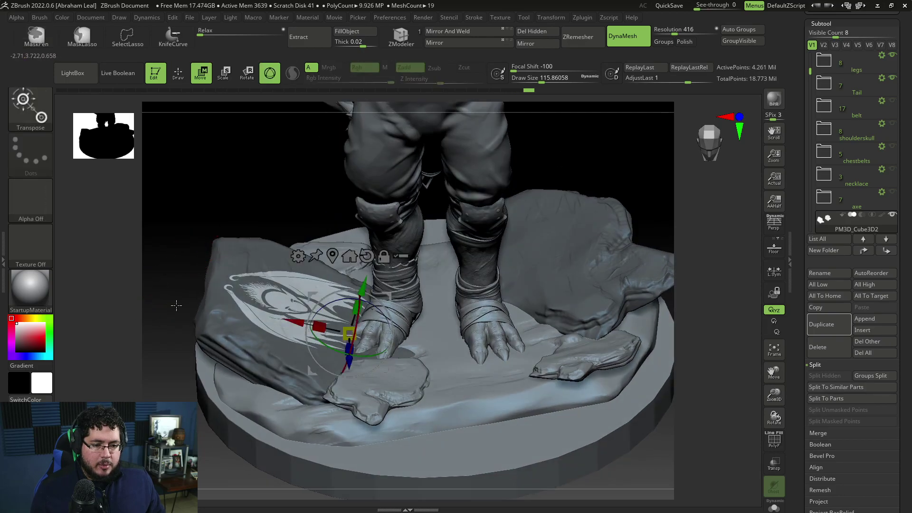
pyautogui.moveTo(177, 302); pyautogui.dragTo(285, 290)
pyautogui.moveTo(368, 280); pyautogui.dragTo(368, 283)
pyautogui.press('q')
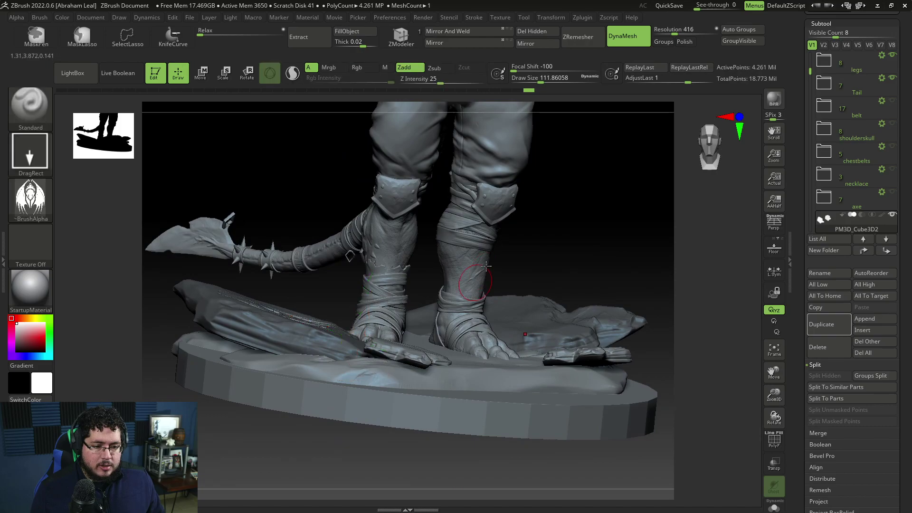
# Clear the symbol mask and remesh the engraved slabs with DynaMesh at resolution 416
pyautogui.moveTo(531, 221)
pyautogui.mouseDown()
pyautogui.moveTo(568, 173)
pyautogui.moveTo(565, 181)
pyautogui.moveTo(568, 156)
pyautogui.moveTo(619, 257)
pyautogui.moveTo(618, 280)
pyautogui.mouseUp()
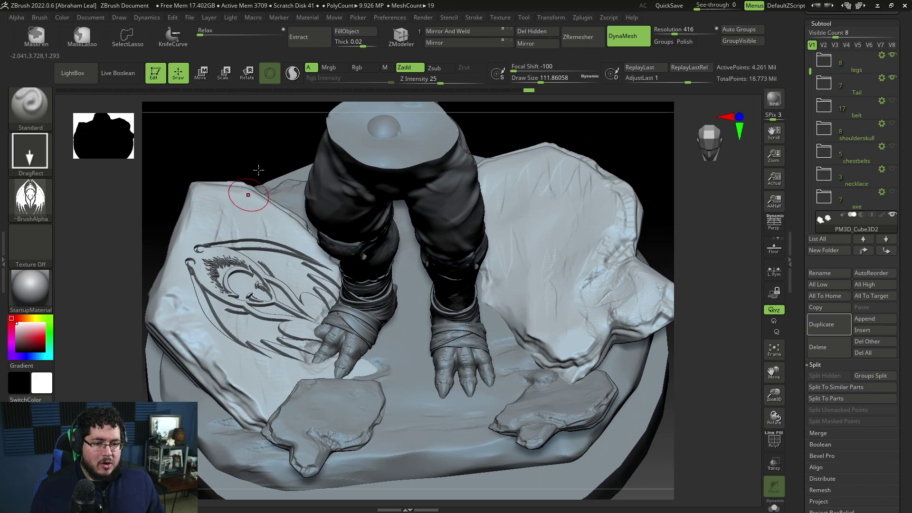
pyautogui.press('ctrl')
pyautogui.moveTo(259, 155)
pyautogui.keyDown('ctrl'); pyautogui.mouseDown()
pyautogui.moveTo(257, 125)
pyautogui.moveTo(241, 172)
pyautogui.mouseUp(); pyautogui.keyUp('ctrl')
pyautogui.keyDown('alt'); pyautogui.moveTo(244, 253); pyautogui.dragTo(259, 205); pyautogui.keyUp('alt')
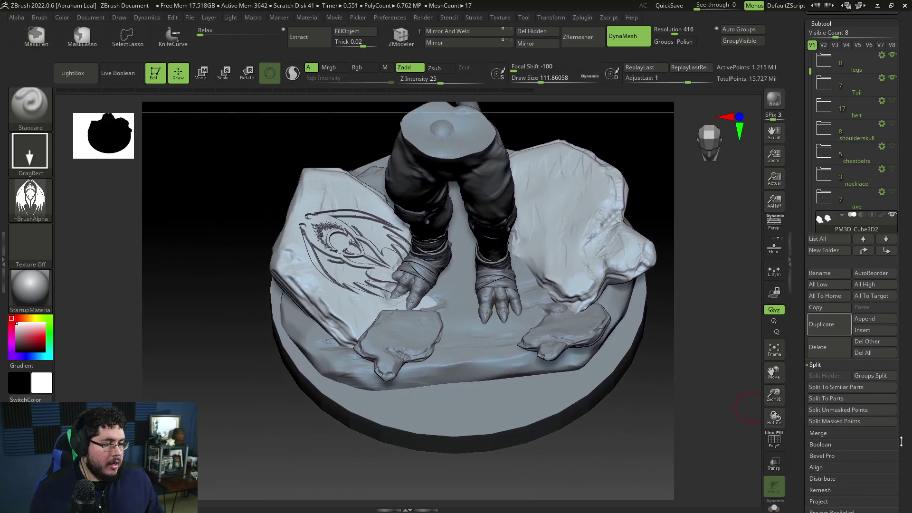
# Add surface noise to the slabs with a reshaped noise curve, Noise Scale 30.52809 and Strength -0.00054
pyautogui.moveTo(904, 443); pyautogui.dragTo(893, 337)
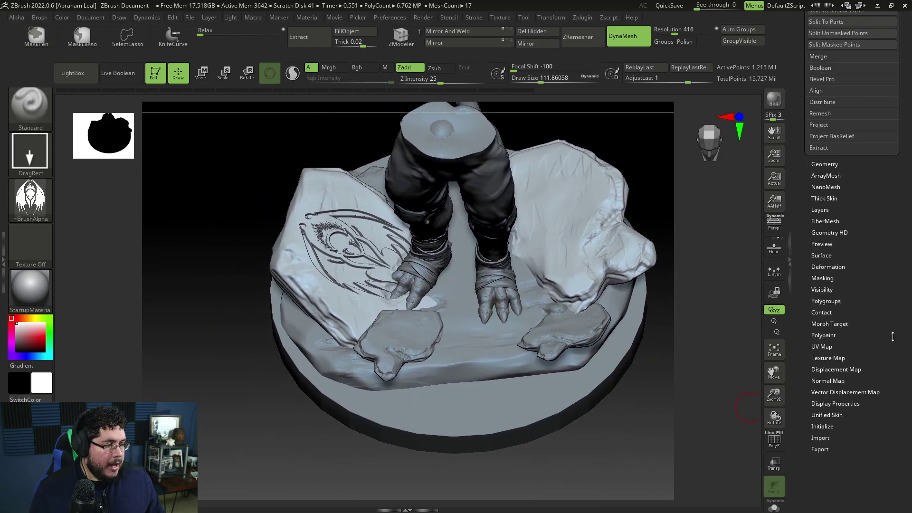
pyautogui.click(821, 256)
pyautogui.click(816, 150)
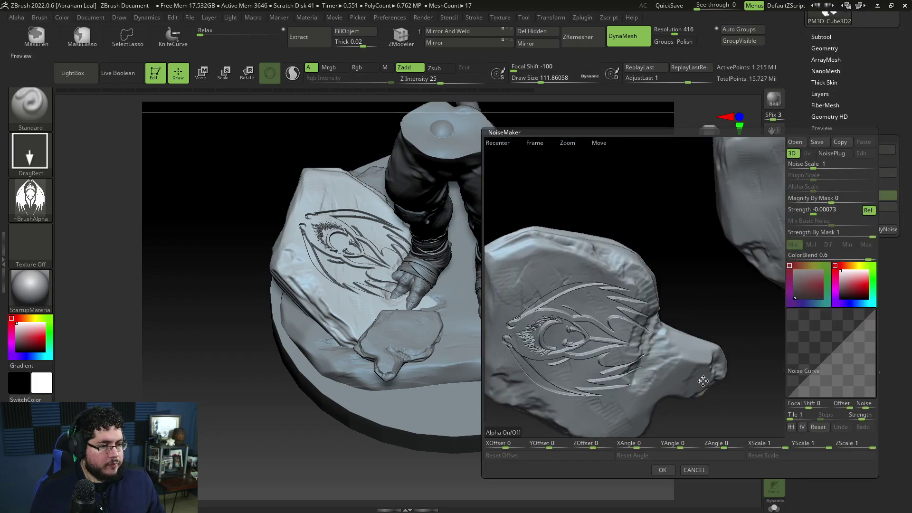
pyautogui.moveTo(808, 164); pyautogui.dragTo(848, 164)
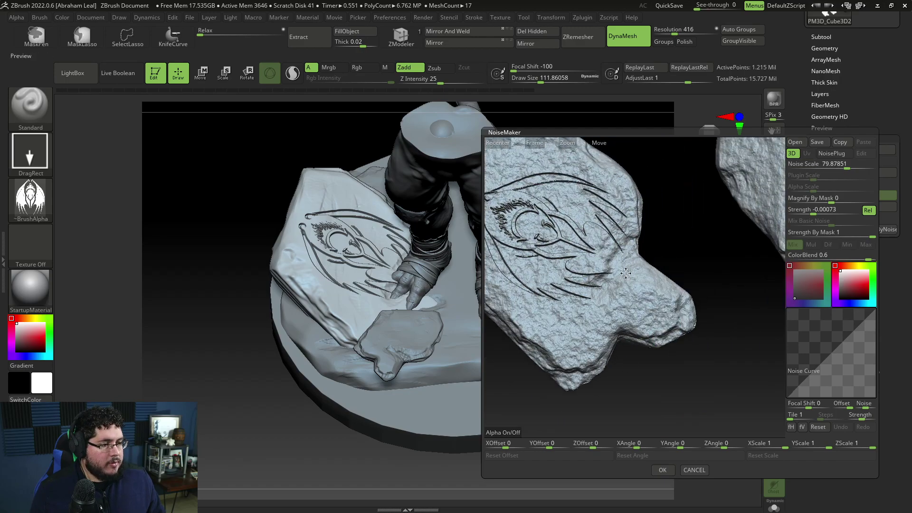
pyautogui.moveTo(813, 370); pyautogui.dragTo(840, 358)
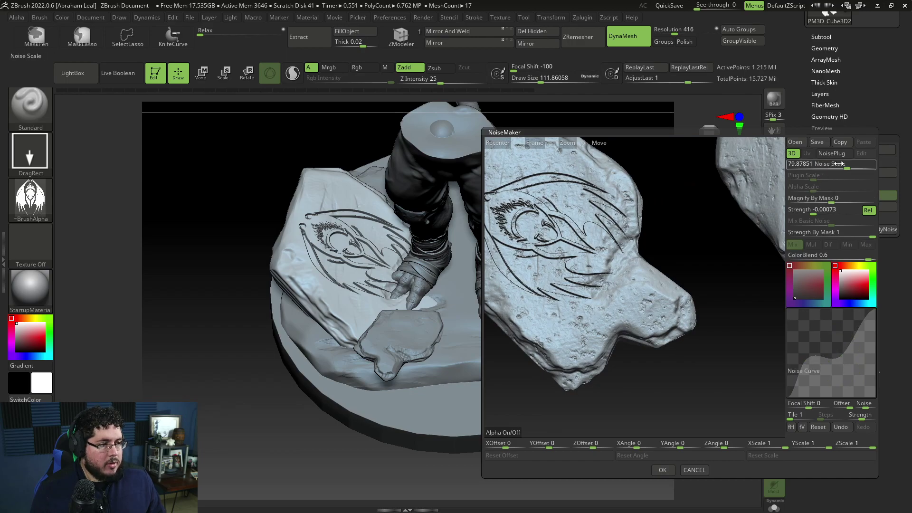
pyautogui.moveTo(844, 165); pyautogui.dragTo(822, 164)
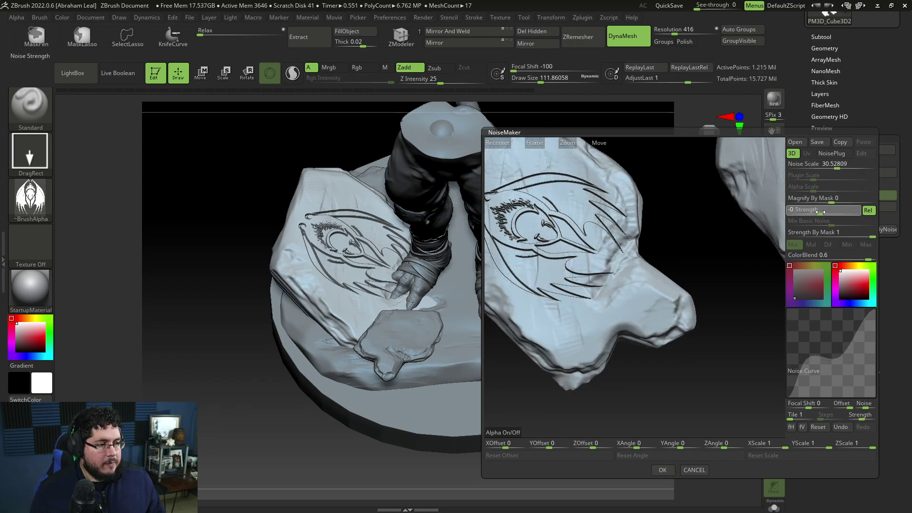
pyautogui.moveTo(822, 212); pyautogui.dragTo(812, 211)
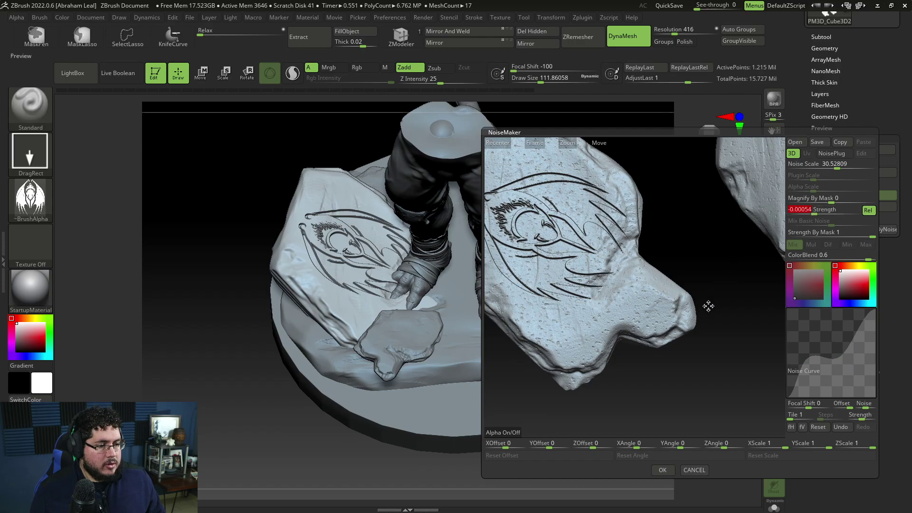
pyautogui.click(668, 469)
# Carve along the tilted slab's outer edge with the DamStandard brush, reducing the Draw Size to about 77
pyautogui.moveTo(622, 421)
pyautogui.mouseDown()
pyautogui.moveTo(627, 416)
pyautogui.moveTo(537, 409)
pyautogui.mouseUp()
pyautogui.keyDown('ctrl'); pyautogui.moveTo(677, 367); pyautogui.dragTo(724, 280, button='right'); pyautogui.keyUp('ctrl')
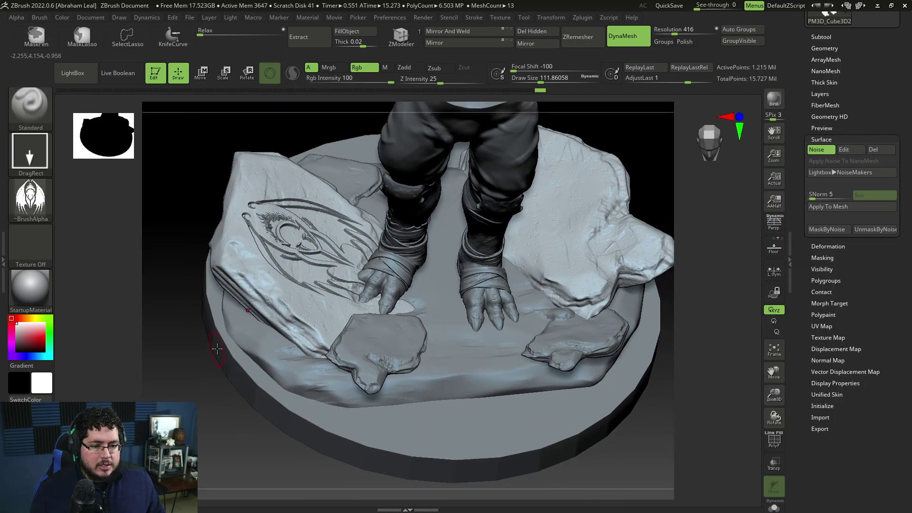
pyautogui.moveTo(155, 375); pyautogui.dragTo(173, 401, button='right')
pyautogui.press('b')
pyautogui.press('d')
pyautogui.press('s')
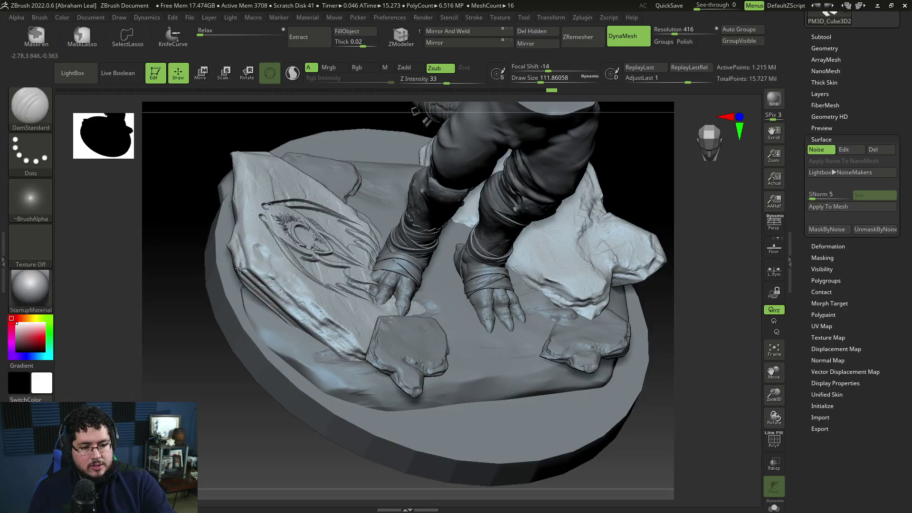
pyautogui.moveTo(239, 263)
pyautogui.mouseDown()
pyautogui.moveTo(268, 276)
pyautogui.moveTo(265, 252)
pyautogui.moveTo(292, 296)
pyautogui.mouseUp()
pyautogui.press('space')
pyautogui.moveTo(238, 409); pyautogui.dragTo(218, 385)
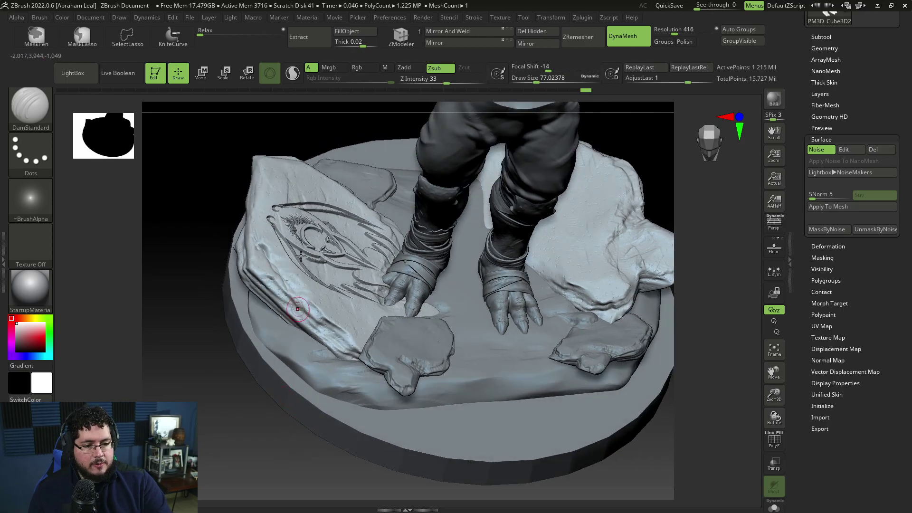
pyautogui.moveTo(223, 352)
pyautogui.mouseDown()
pyautogui.moveTo(209, 370)
pyautogui.moveTo(216, 418)
pyautogui.mouseUp()
pyautogui.press('shift')
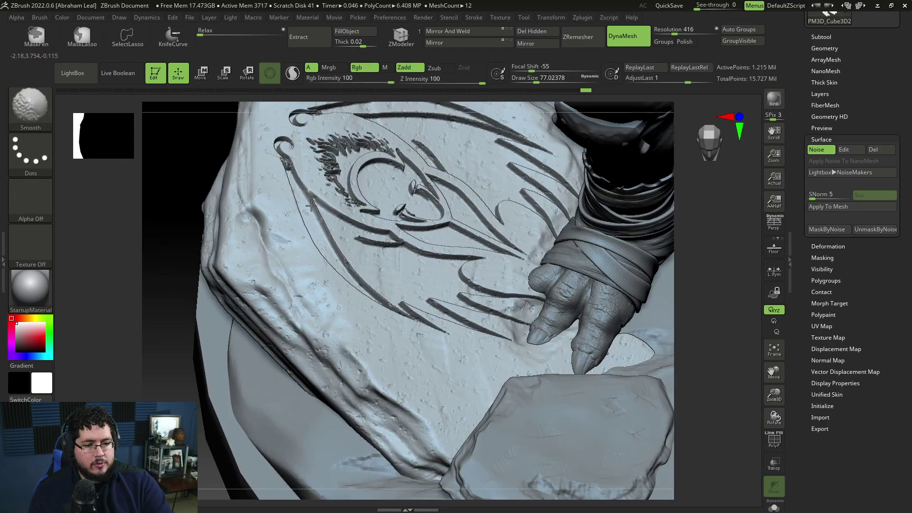
# Wear down parts of the engraved symbol's wing lines on the tilted slab with the TrimDynamic brush
pyautogui.press('b')
pyautogui.press('t')
pyautogui.press('d')
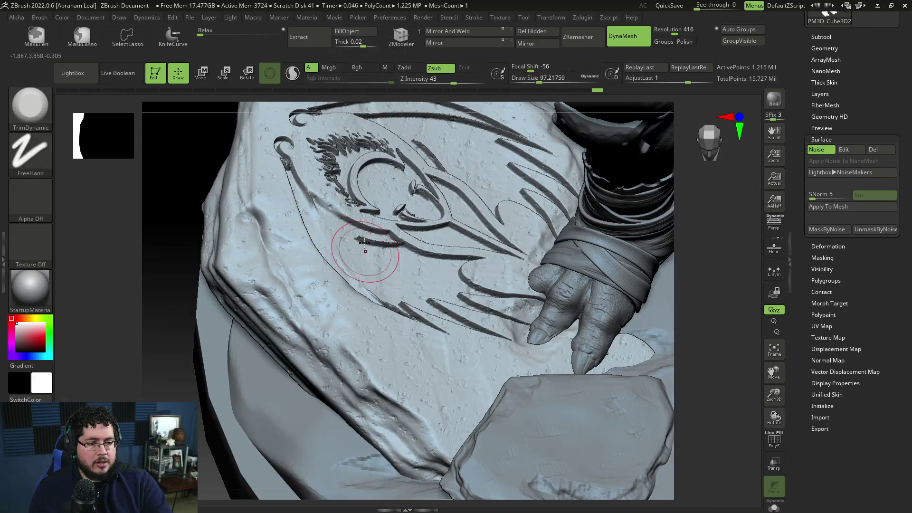
pyautogui.moveTo(364, 239); pyautogui.dragTo(417, 247)
pyautogui.keyDown('alt'); pyautogui.moveTo(190, 255); pyautogui.dragTo(209, 351); pyautogui.keyUp('alt')
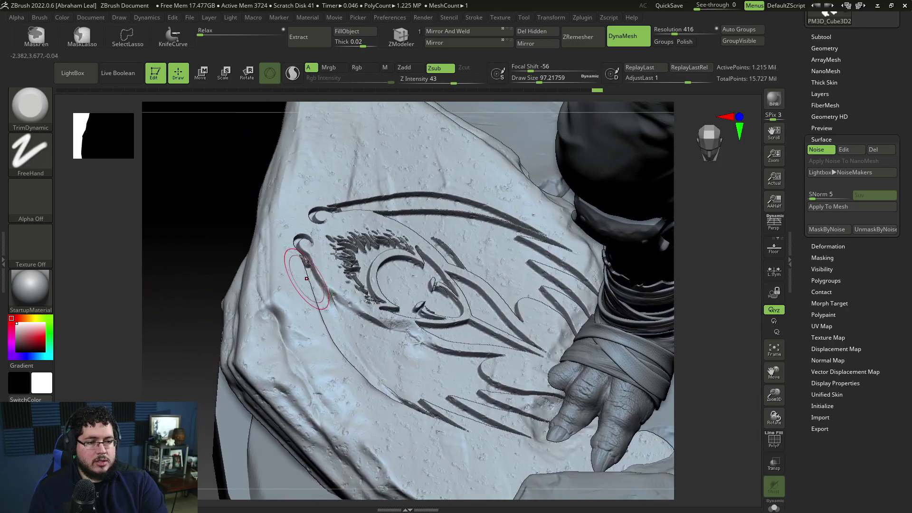
pyautogui.moveTo(440, 211)
pyautogui.mouseDown()
pyautogui.moveTo(475, 208)
pyautogui.moveTo(456, 217)
pyautogui.moveTo(509, 231)
pyautogui.mouseUp()
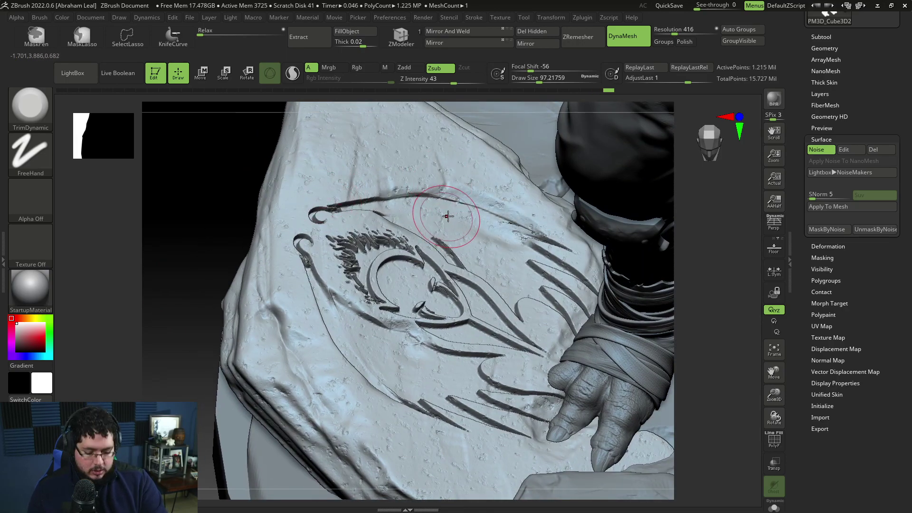
# Roughen the symbol's upper wing line with ClayBuildup at Draw Size about 41, and update the slabs' DynaMesh
pyautogui.press('b')
pyautogui.press('c')
pyautogui.press('b')
pyautogui.press('space')
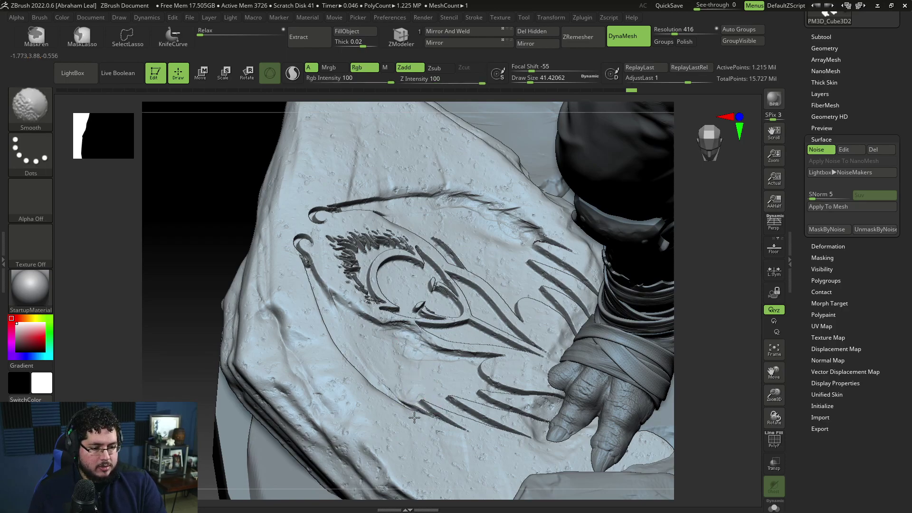
pyautogui.press('ctrl')
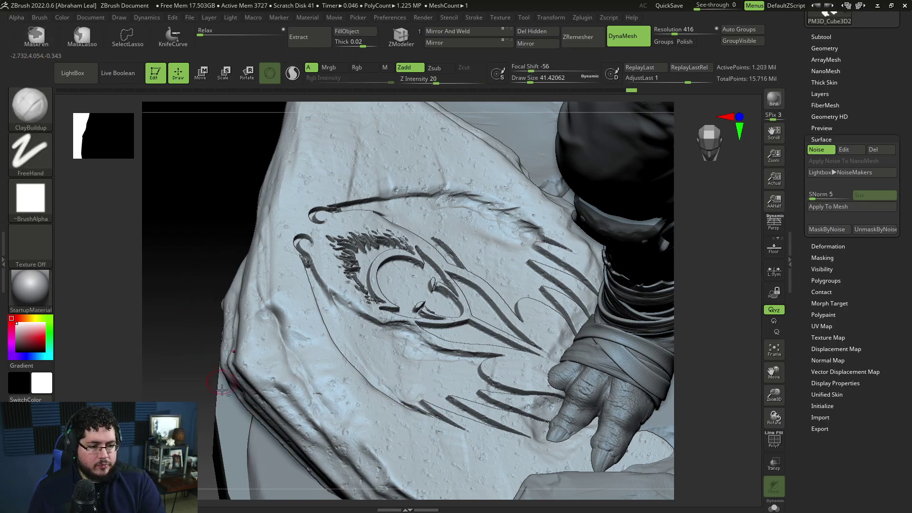
# Turn on perspective and select the flat rock ground beneath the slabs
pyautogui.keyDown('alt'); pyautogui.moveTo(201, 372); pyautogui.dragTo(183, 306); pyautogui.keyUp('alt')
pyautogui.moveTo(183, 327); pyautogui.dragTo(546, 289)
pyautogui.click(773, 222)
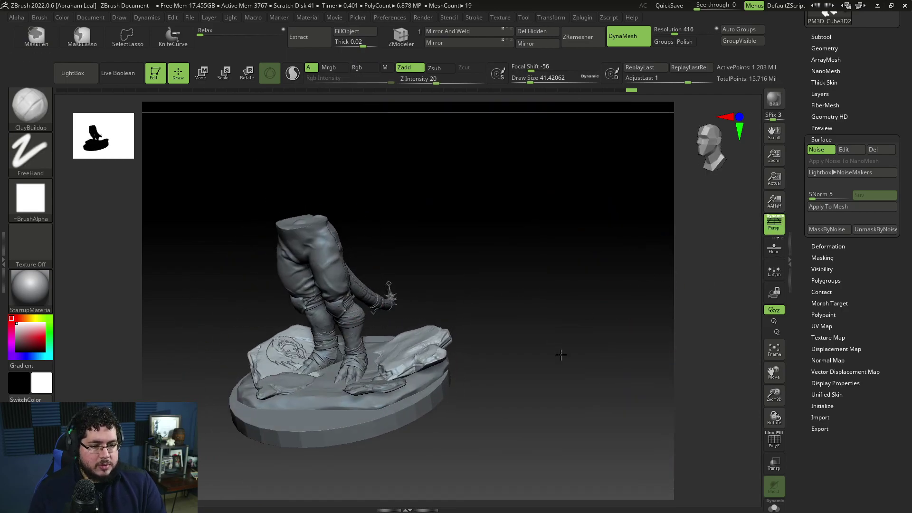
pyautogui.moveTo(588, 313); pyautogui.dragTo(646, 414)
pyautogui.keyDown('alt'); pyautogui.click(507, 433); pyautogui.keyUp('alt')
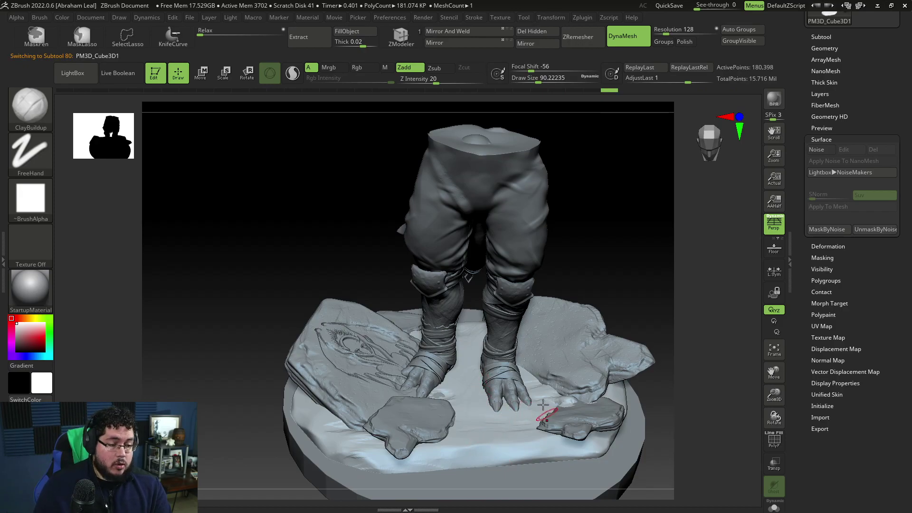
pyautogui.moveTo(591, 295); pyautogui.dragTo(598, 286)
pyautogui.moveTo(659, 303); pyautogui.dragTo(654, 232)
# Select the round plinth with its polyframe shown, and quick-save the project
pyautogui.keyDown('alt'); pyautogui.click(535, 449); pyautogui.keyUp('alt')
pyautogui.moveTo(608, 417)
pyautogui.keyDown('alt'); pyautogui.mouseDown()
pyautogui.moveTo(597, 348)
pyautogui.moveTo(608, 404)
pyautogui.mouseUp(); pyautogui.keyUp('alt')
pyautogui.click(775, 443)
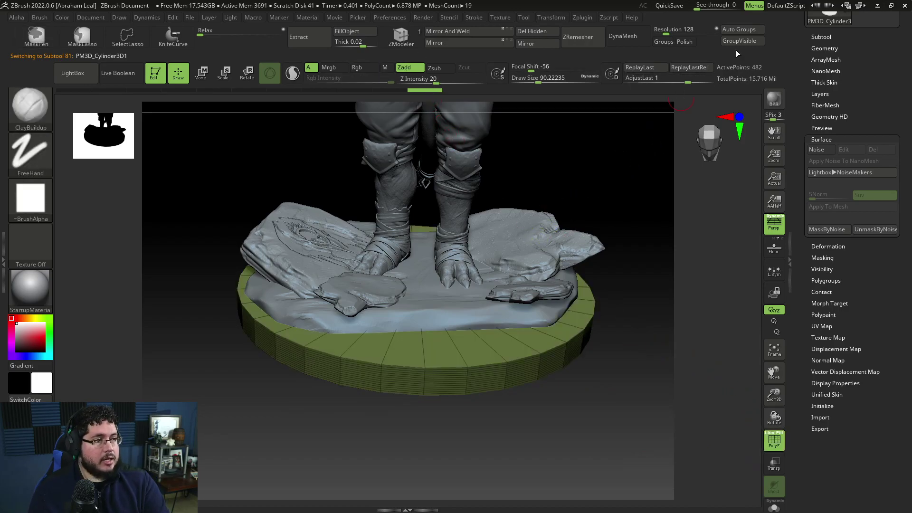
pyautogui.click(588, 18)
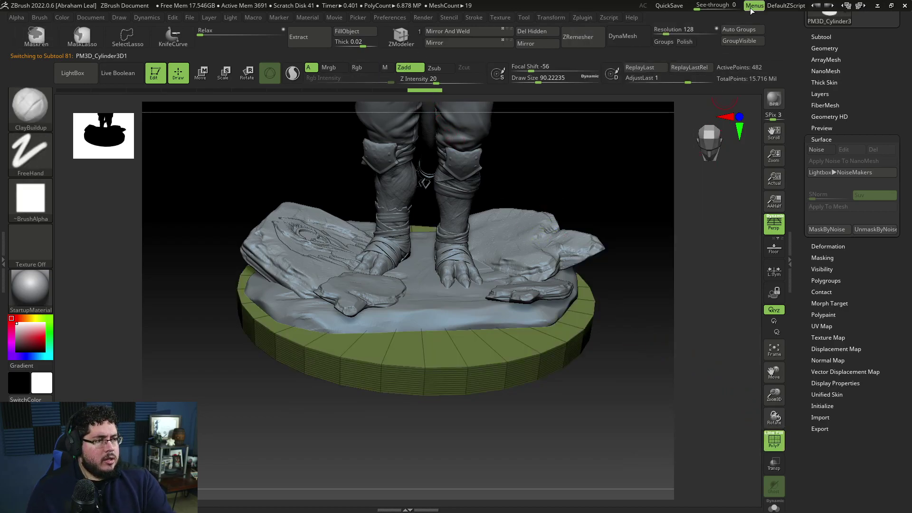
pyautogui.click(668, 6)
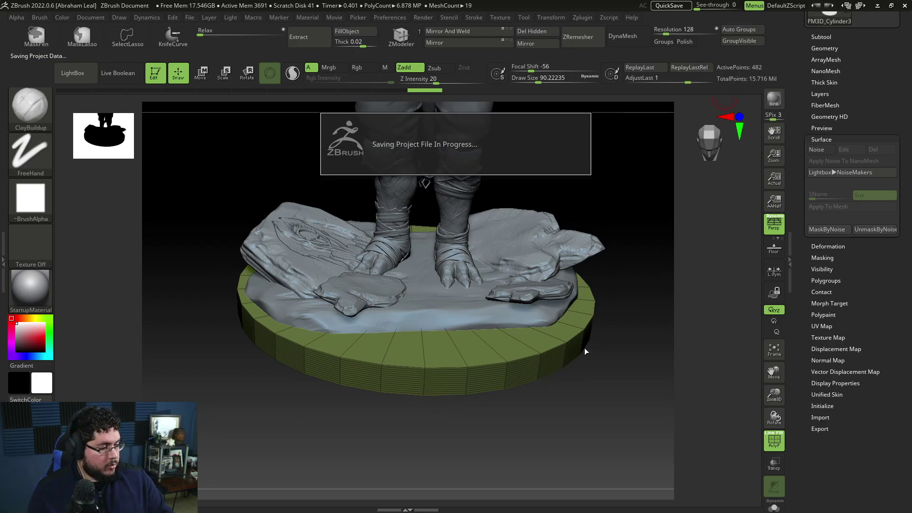
pyautogui.moveTo(621, 391); pyautogui.dragTo(652, 413)
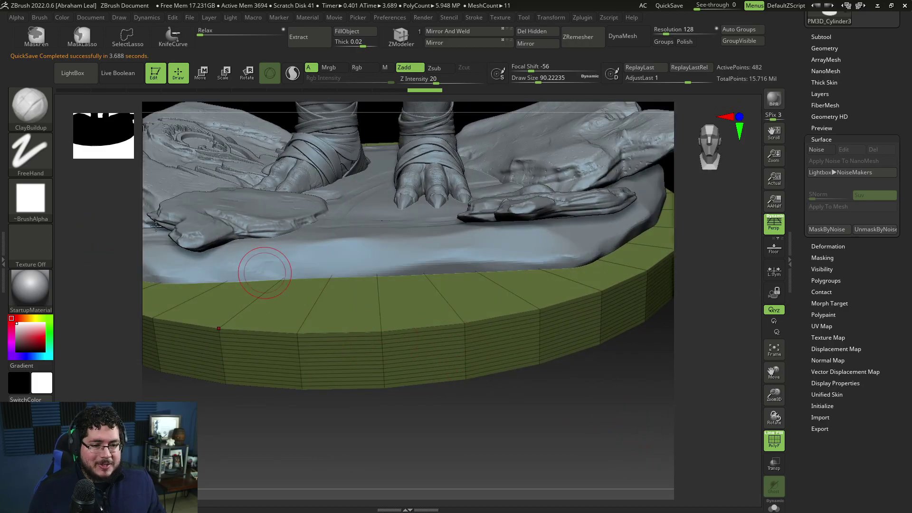
# Switch to the ZModeler brush and set its edge action to Delete on the plinth
pyautogui.click(401, 36)
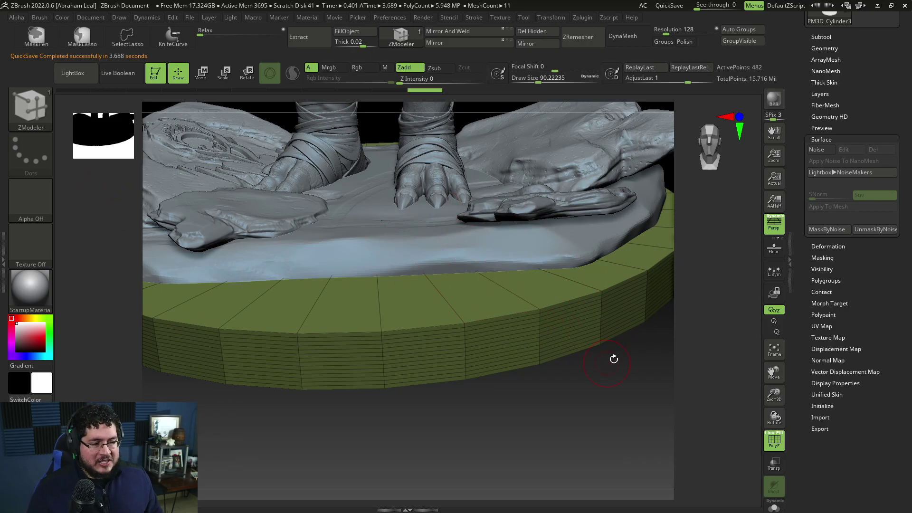
pyautogui.moveTo(617, 357); pyautogui.dragTo(618, 425)
pyautogui.keyDown('alt'); pyautogui.moveTo(421, 411); pyautogui.dragTo(456, 385); pyautogui.keyUp('alt')
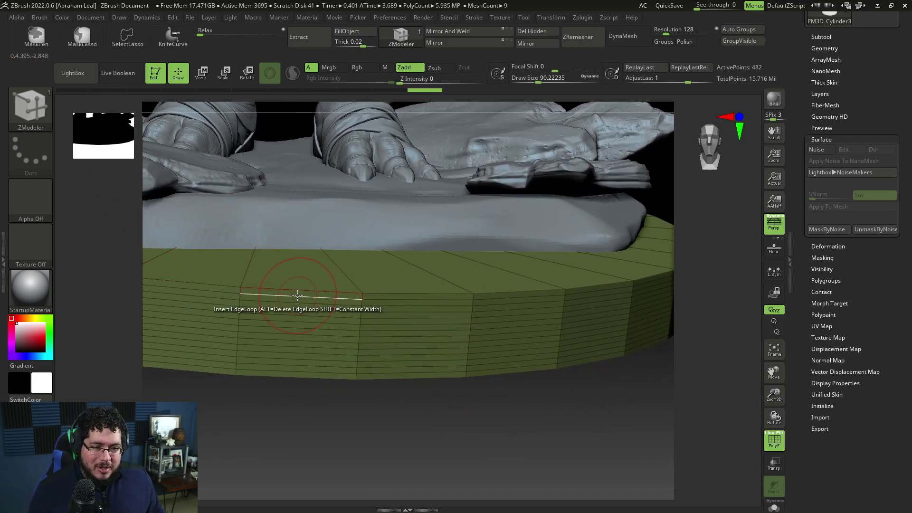
pyautogui.press('space')
pyautogui.click(190, 271)
# Try to delete a single edge near the top of the plinth's side, and undo it
pyautogui.click(268, 298)
pyautogui.press('ctrl')
pyautogui.hotkey('ctrl', 'z')
pyautogui.press('space')
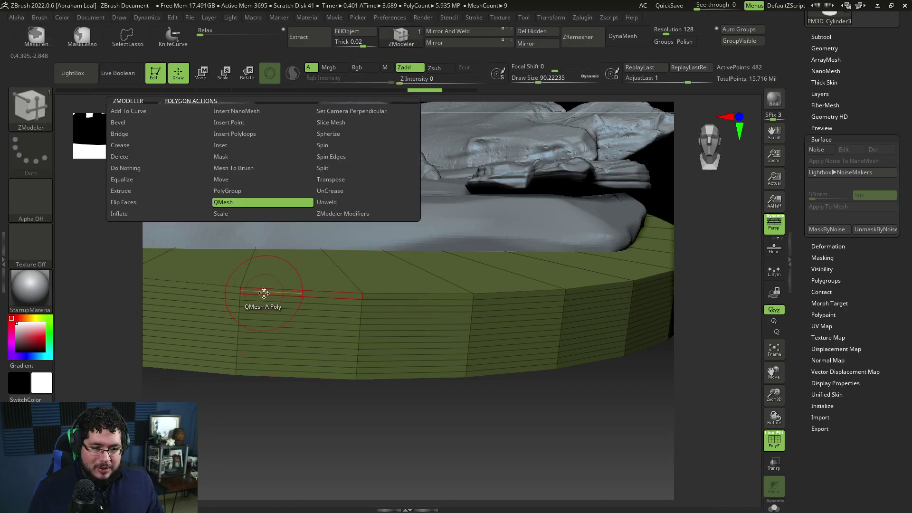
# Delete the upper horizontal edge loops around the plinth's side using the EdgeLoop Complete target
pyautogui.press('space')
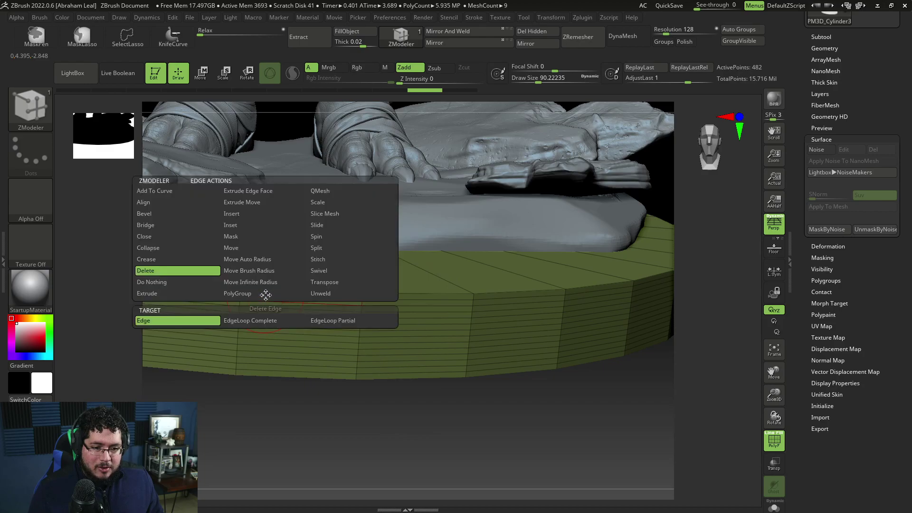
pyautogui.click(259, 320)
pyautogui.click(264, 296)
pyautogui.click(259, 309)
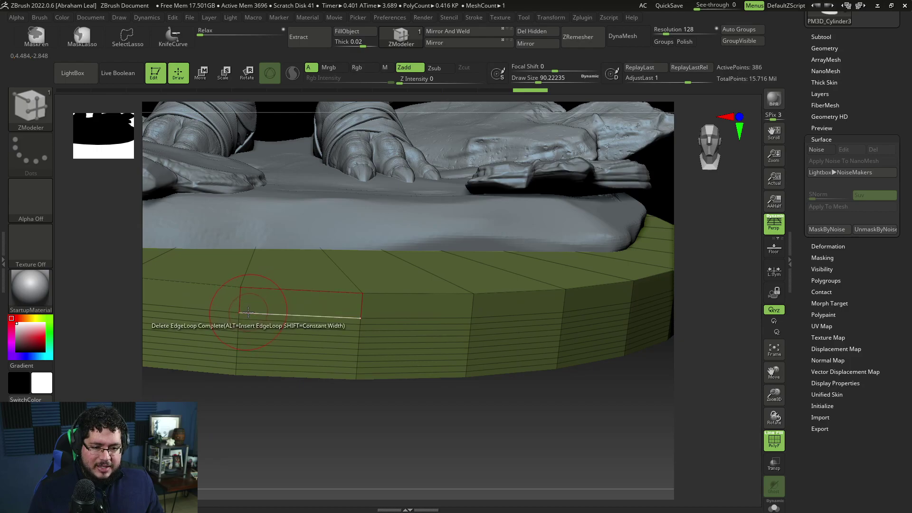
pyautogui.click(247, 318)
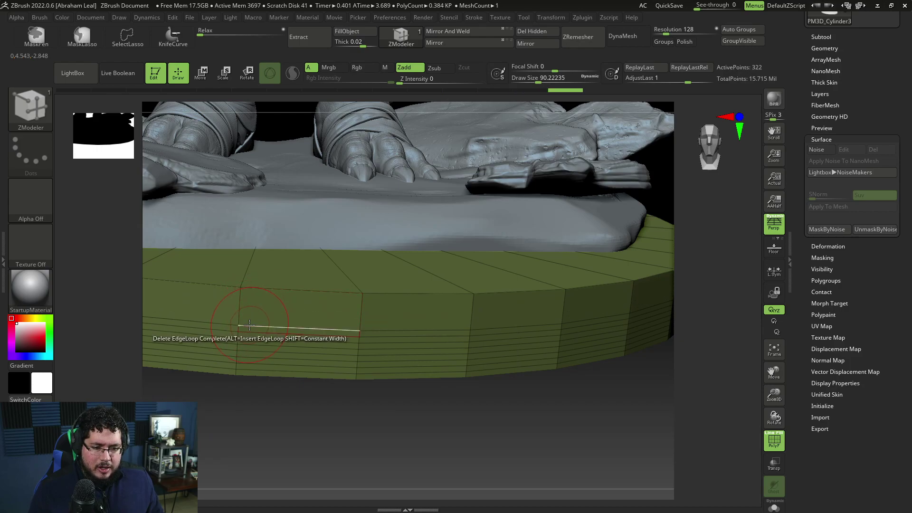
pyautogui.click(248, 319)
pyautogui.click(249, 329)
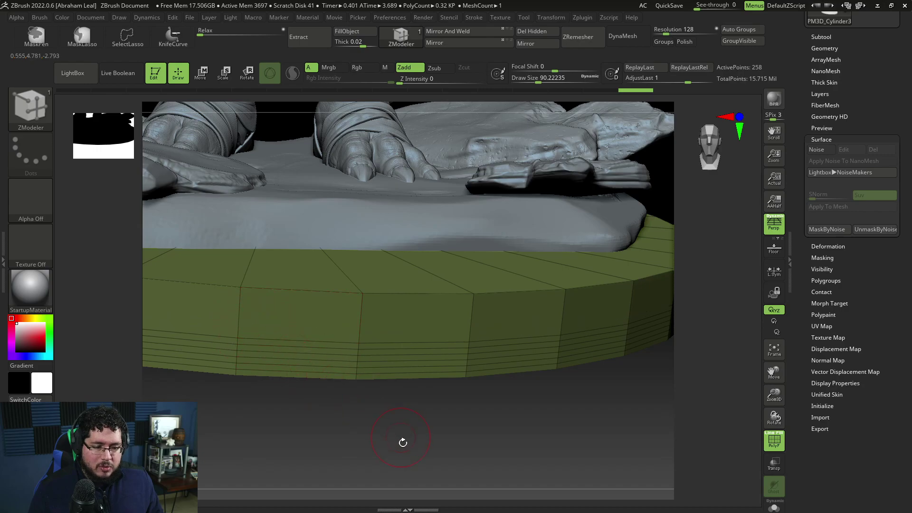
# Bevel the complete edge loop around the plinth's top rim
pyautogui.moveTo(405, 445); pyautogui.dragTo(285, 275)
pyautogui.press('space')
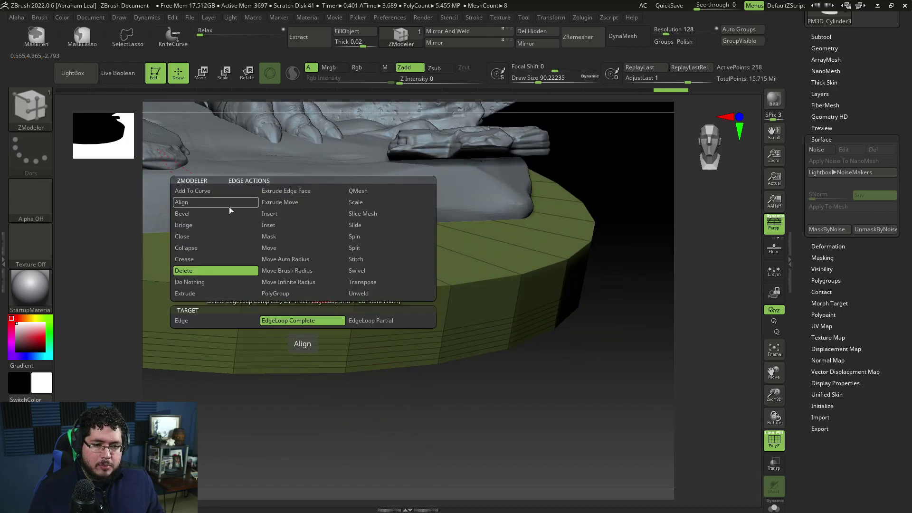
pyautogui.click(218, 215)
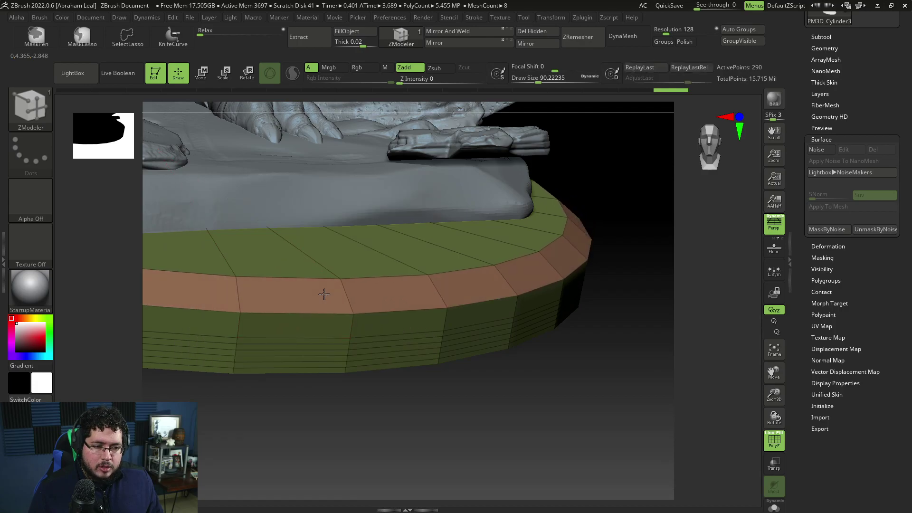
# Inset the polygroup island on the plinth's top face with the ZModeler brush
pyautogui.moveTo(442, 403); pyautogui.dragTo(262, 233)
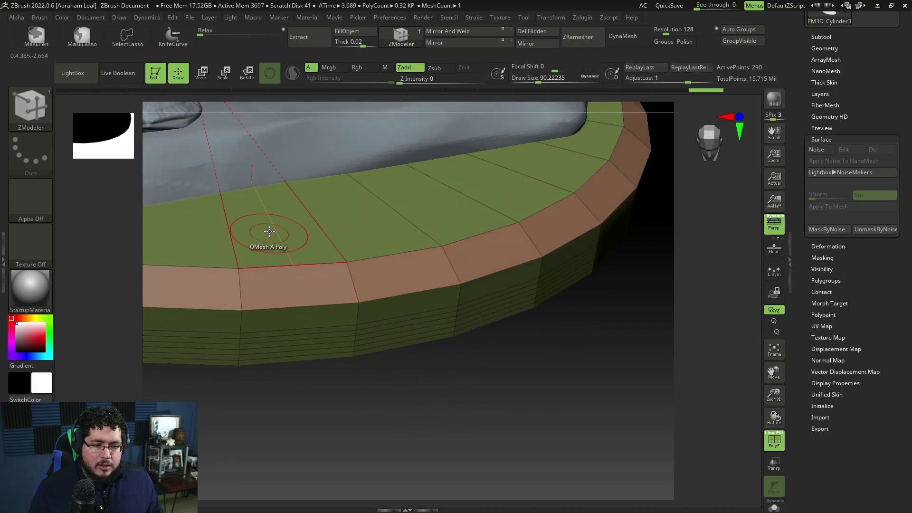
pyautogui.press('space')
pyautogui.click(343, 286)
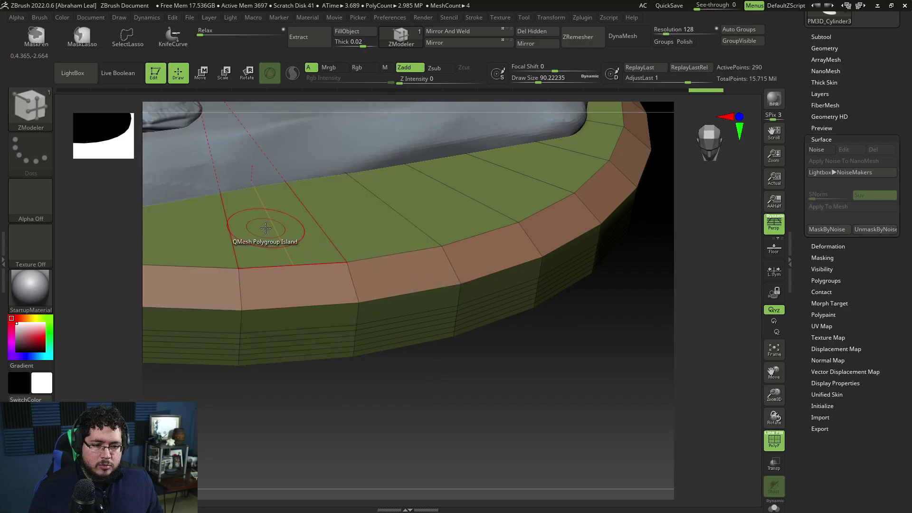
pyautogui.click(277, 218)
pyautogui.press('space')
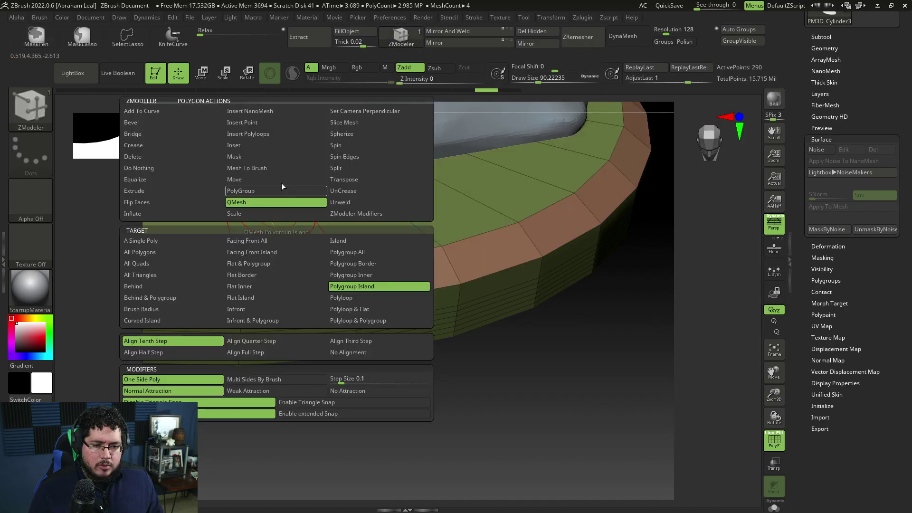
pyautogui.click(256, 147)
pyautogui.click(345, 289)
pyautogui.moveTo(279, 237); pyautogui.dragTo(272, 259)
# Extrude the inset top face of the plinth with the ZModeler QMesh action
pyautogui.press('space')
pyautogui.click(246, 202)
pyautogui.moveTo(298, 384)
pyautogui.mouseDown()
pyautogui.moveTo(389, 407)
pyautogui.moveTo(458, 359)
pyautogui.moveTo(469, 380)
pyautogui.moveTo(530, 381)
pyautogui.moveTo(517, 252)
pyautogui.moveTo(380, 278)
pyautogui.mouseUp()
pyautogui.press('ctrl')
pyautogui.moveTo(468, 304); pyautogui.dragTo(472, 359)
pyautogui.moveTo(501, 274); pyautogui.dragTo(530, 332)
# Duplicate the ground rock subtool beneath the character's feet
pyautogui.keyDown('alt'); pyautogui.click(311, 232); pyautogui.keyUp('alt')
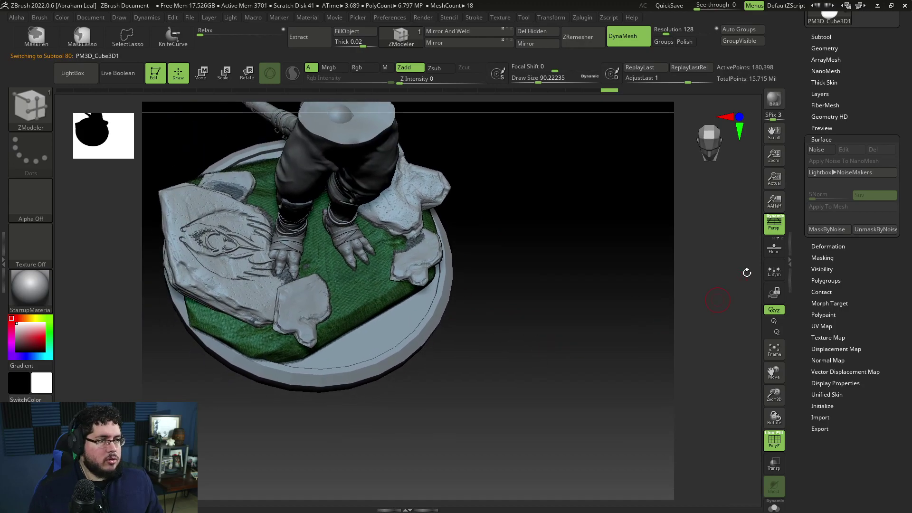
pyautogui.click(821, 36)
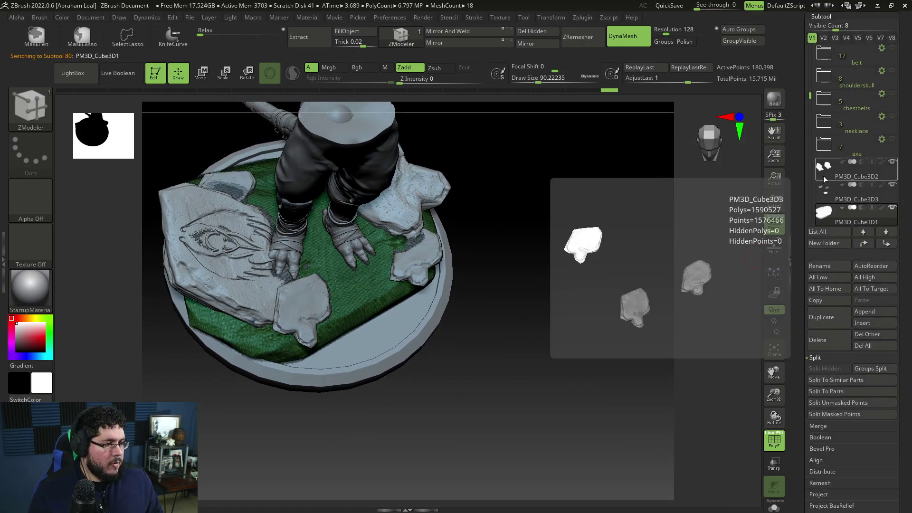
pyautogui.click(827, 322)
# Center the gizmo on the duplicated ground rock and reposition the copy to fill the bare front part of the plinth
pyautogui.press('w')
pyautogui.moveTo(375, 155); pyautogui.dragTo(412, 211)
pyautogui.keyDown('alt'); pyautogui.moveTo(456, 189); pyautogui.dragTo(455, 249); pyautogui.keyUp('alt')
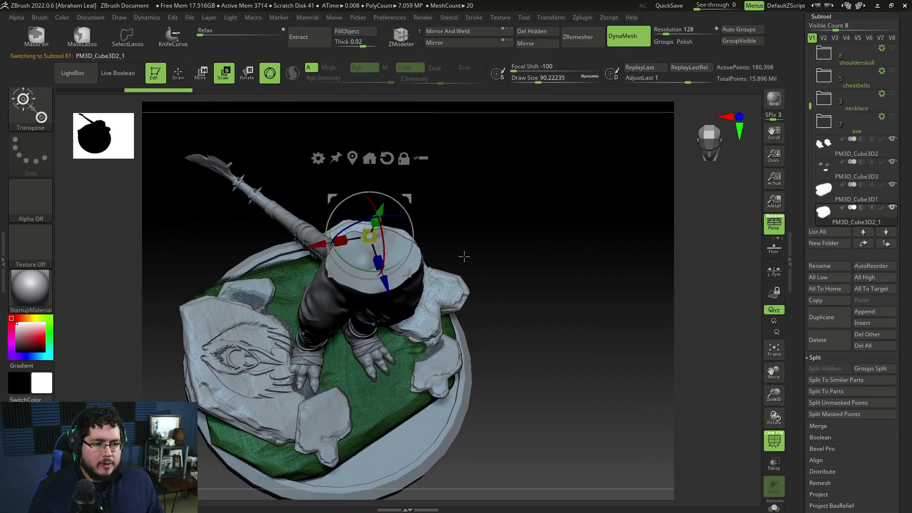
pyautogui.click(351, 158)
pyautogui.keyDown('shift'); pyautogui.moveTo(550, 250); pyautogui.dragTo(564, 196); pyautogui.keyUp('shift')
pyautogui.moveTo(376, 278); pyautogui.dragTo(322, 222)
pyautogui.moveTo(411, 430); pyautogui.dragTo(335, 293)
pyautogui.moveTo(343, 256); pyautogui.dragTo(344, 260)
# Return to Draw mode and turn off the PolyFrame display
pyautogui.press('q')
pyautogui.moveTo(585, 279)
pyautogui.mouseDown()
pyautogui.moveTo(662, 337)
pyautogui.moveTo(629, 301)
pyautogui.mouseUp()
pyautogui.click(770, 447)
pyautogui.keyDown('alt'); pyautogui.moveTo(652, 395); pyautogui.dragTo(529, 413); pyautogui.keyUp('alt')
# Reshape the duplicated rock along the plinth's front rim using the Move brush with a draw size of about 542
pyautogui.press('b')
pyautogui.press('m')
pyautogui.press('v')
pyautogui.press('space')
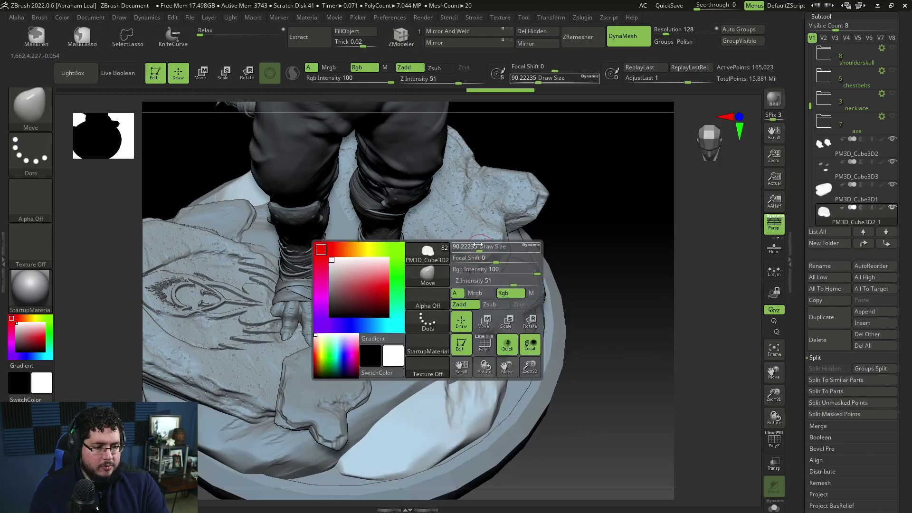
pyautogui.moveTo(481, 247); pyautogui.dragTo(511, 247)
pyautogui.press('space')
pyautogui.moveTo(532, 290); pyautogui.dragTo(541, 290)
pyautogui.moveTo(499, 373); pyautogui.dragTo(525, 383)
pyautogui.moveTo(589, 326); pyautogui.dragTo(565, 276)
pyautogui.moveTo(525, 356); pyautogui.dragTo(537, 345)
pyautogui.moveTo(581, 327); pyautogui.dragTo(590, 373)
pyautogui.moveTo(508, 365); pyautogui.dragTo(520, 358)
pyautogui.moveTo(593, 338); pyautogui.dragTo(587, 350)
# Try to reshape the edges of the main ground rock with the Move brush, and undo the strokes
pyautogui.keyDown('alt'); pyautogui.click(531, 325); pyautogui.keyUp('alt')
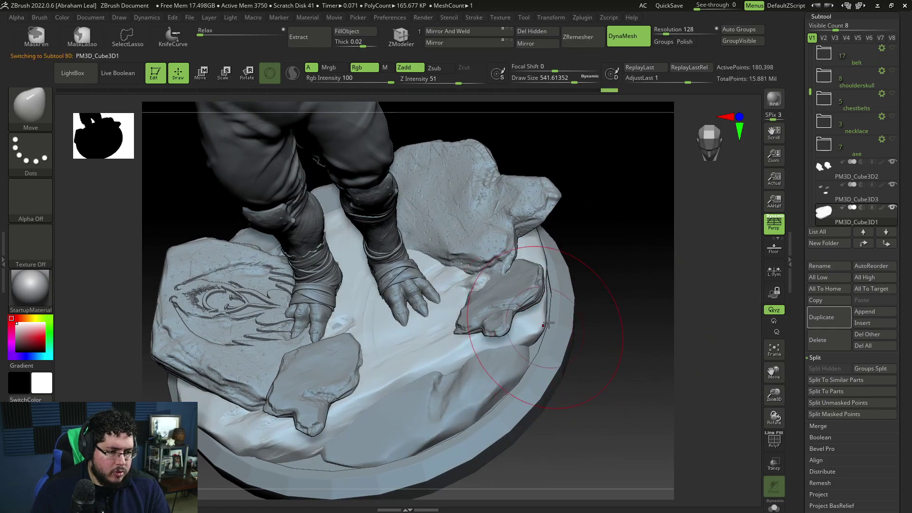
pyautogui.moveTo(556, 317); pyautogui.dragTo(601, 312)
pyautogui.moveTo(206, 312)
pyautogui.mouseDown()
pyautogui.moveTo(218, 308)
pyautogui.moveTo(243, 332)
pyautogui.mouseUp()
pyautogui.hotkey('ctrl', 'z')
pyautogui.hotkey('ctrl', 'z')
pyautogui.hotkey('ctrl', 'z')
pyautogui.hotkey('ctrl', 'z')
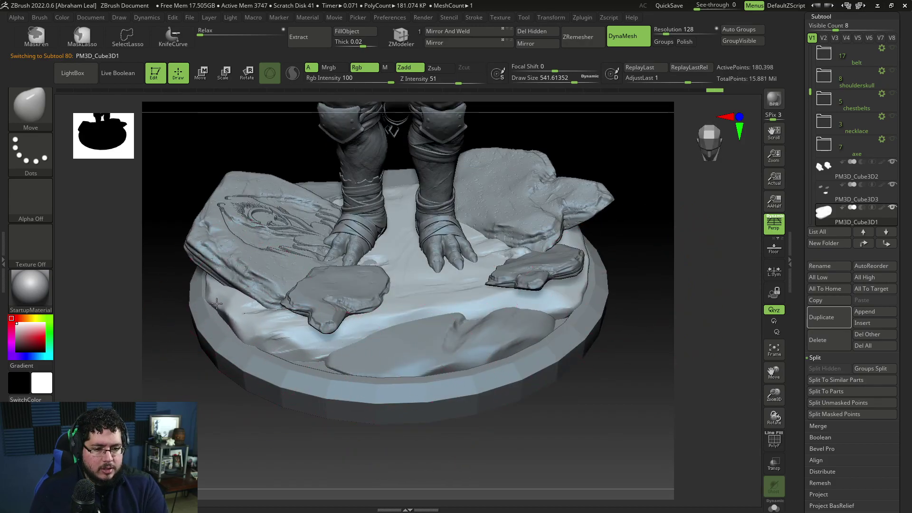
# Bevel another edge loop around the plinth's rim with ZModeler and subdivide the plinth into a smooth surface
pyautogui.keyDown('alt'); pyautogui.click(421, 397); pyautogui.keyUp('alt')
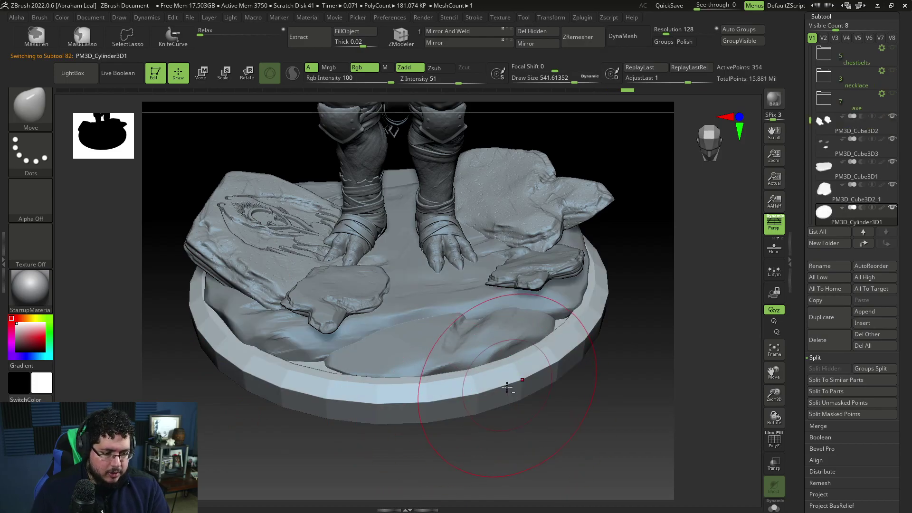
pyautogui.moveTo(503, 457); pyautogui.dragTo(489, 468)
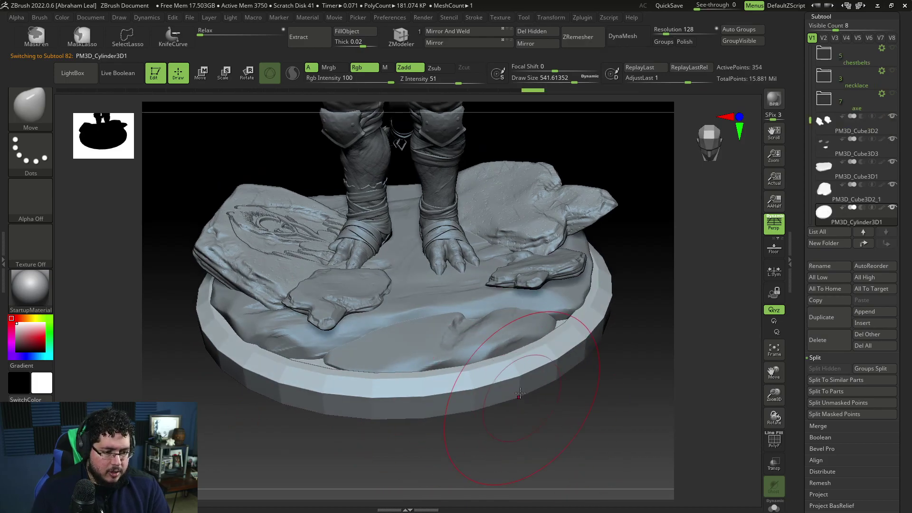
pyautogui.click(390, 43)
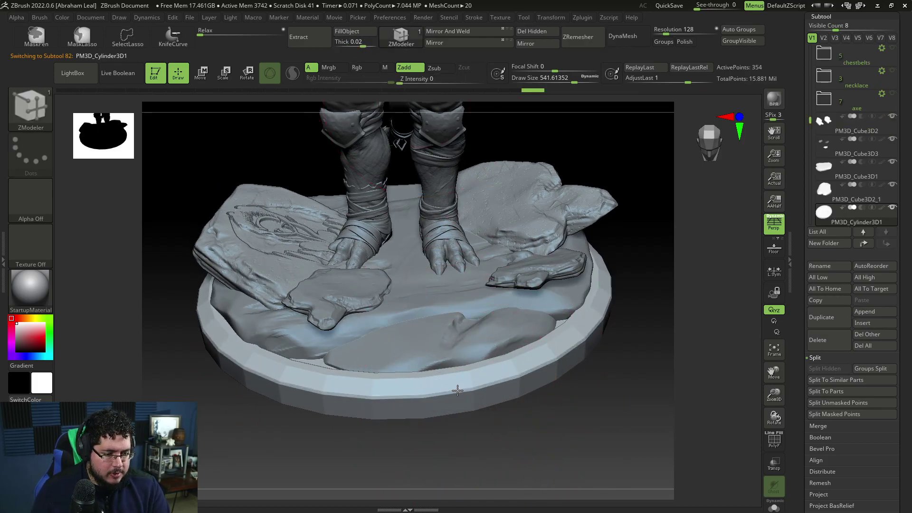
pyautogui.press('ctrl')
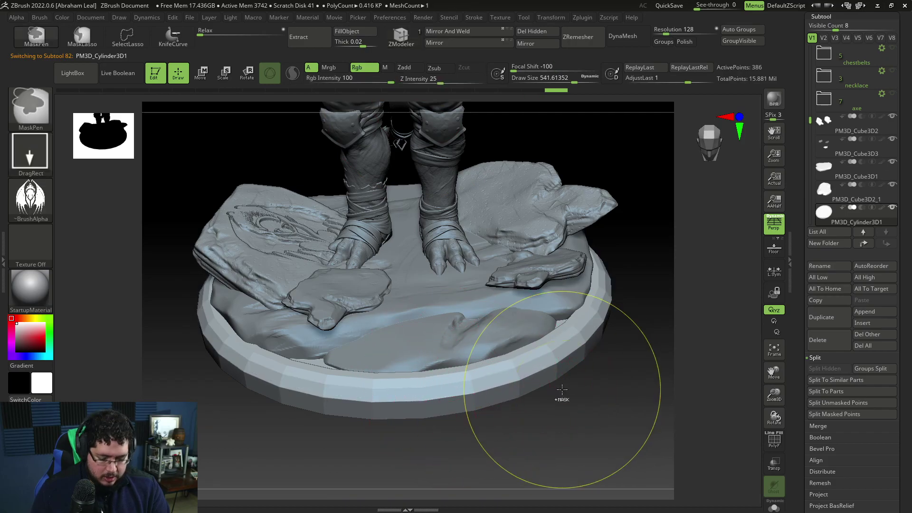
pyautogui.keyDown('ctrl'); pyautogui.moveTo(562, 390); pyautogui.dragTo(569, 337); pyautogui.keyUp('ctrl')
# Fill the plinth with the Gold material in Mrgb mode, and set the active material back to StartupMaterial
pyautogui.click(324, 70)
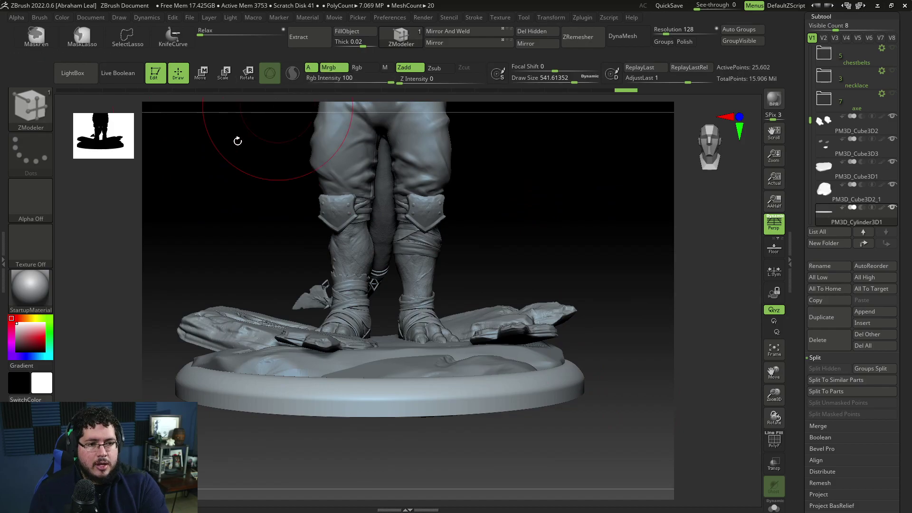
pyautogui.click(41, 282)
pyautogui.click(418, 266)
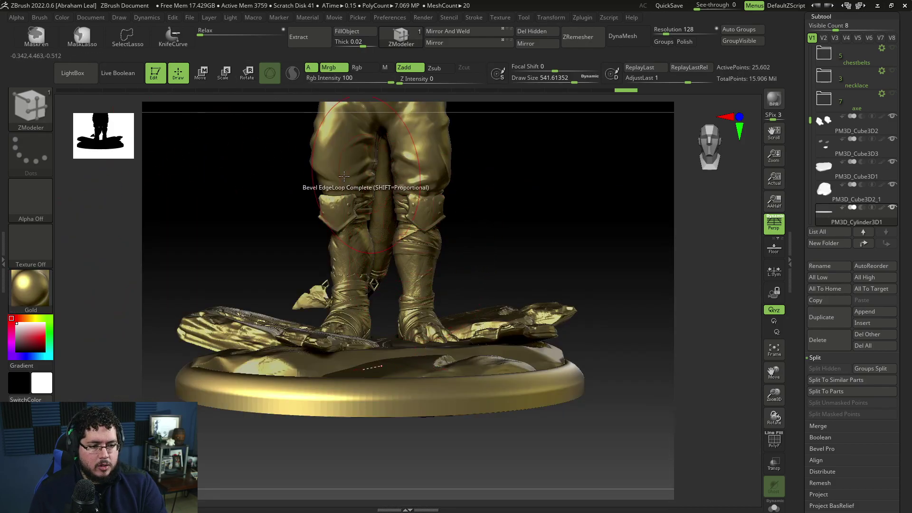
pyautogui.click(62, 17)
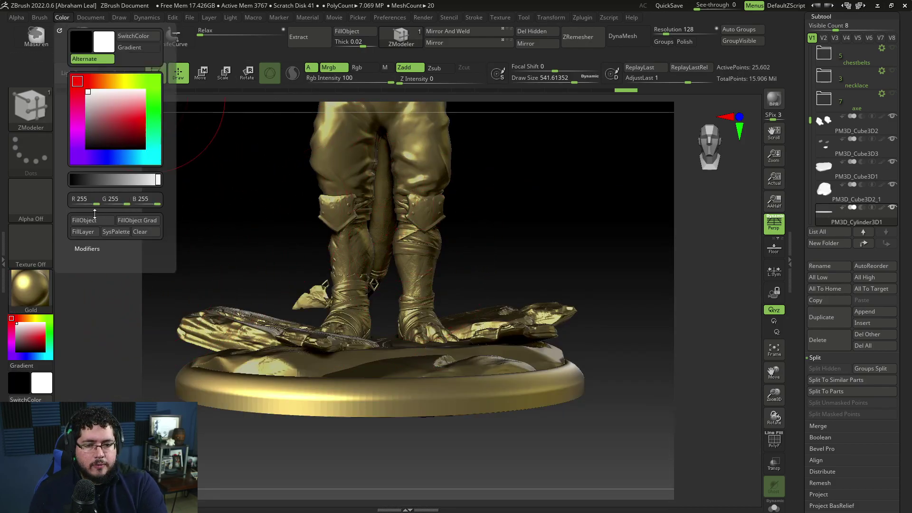
pyautogui.click(46, 285)
pyautogui.click(137, 402)
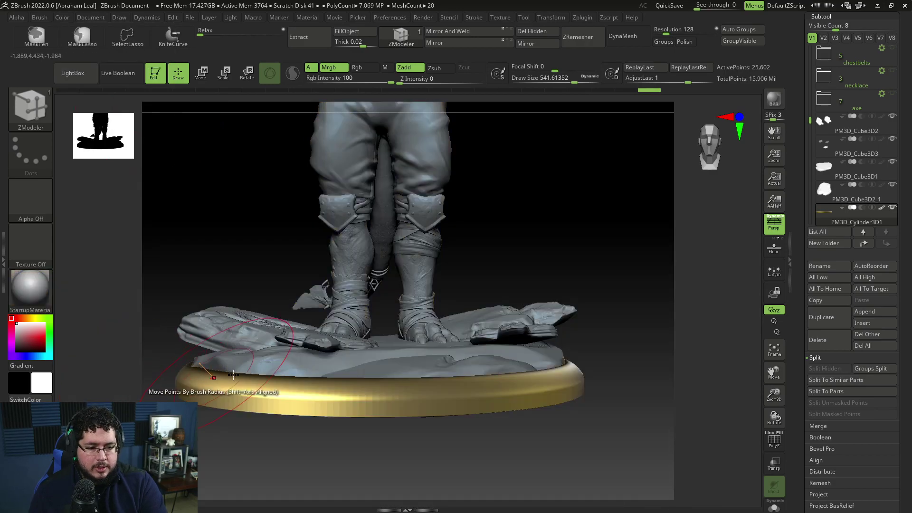
# Examine the gold plinth and the rocks around the character's feet from several angles
pyautogui.moveTo(589, 312); pyautogui.dragTo(593, 330)
pyautogui.moveTo(593, 329); pyautogui.dragTo(652, 331, button='right')
pyautogui.rightClick(641, 313)
pyautogui.keyDown('ctrl'); pyautogui.moveTo(652, 331); pyautogui.dragTo(661, 304, button='right'); pyautogui.keyUp('ctrl')
pyautogui.keyDown('alt'); pyautogui.click(407, 259); pyautogui.keyUp('alt')
pyautogui.keyDown('ctrl'); pyautogui.moveTo(592, 307); pyautogui.dragTo(604, 327, button='right'); pyautogui.keyUp('ctrl')
pyautogui.moveTo(604, 327)
pyautogui.mouseDown()
pyautogui.moveTo(595, 343)
pyautogui.moveTo(588, 328)
pyautogui.moveTo(590, 347)
pyautogui.moveTo(590, 323)
pyautogui.mouseUp()
pyautogui.moveTo(590, 324); pyautogui.dragTo(529, 386, button='right')
pyautogui.rightClick(526, 387)
# Sculpt rough diagonal ridges into the front rock with the ClayBuildup brush at varying draw sizes
pyautogui.keyDown('alt'); pyautogui.click(438, 308); pyautogui.keyUp('alt')
pyautogui.press('b')
pyautogui.press('c')
pyautogui.press('b')
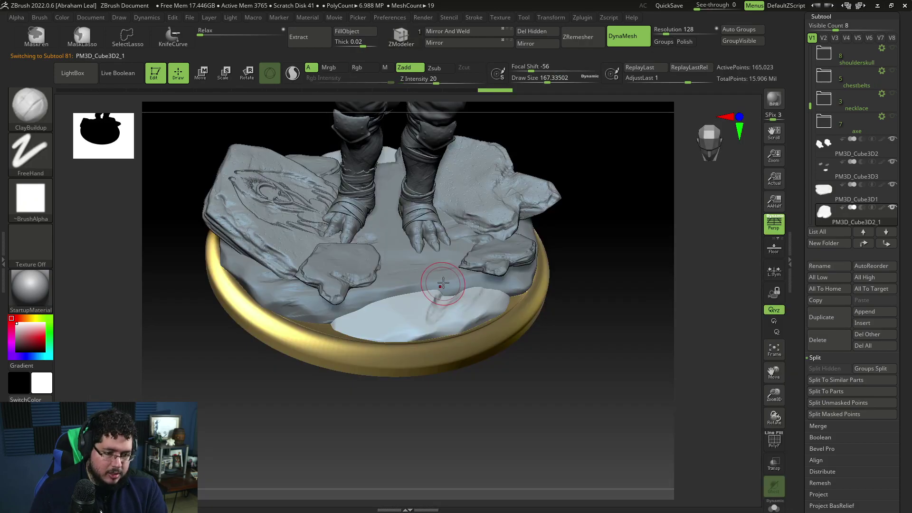
pyautogui.press('[')
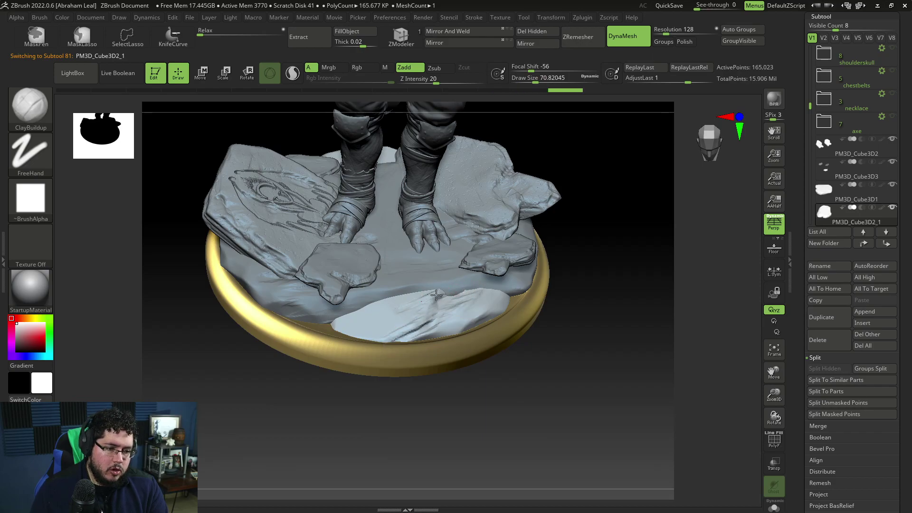
pyautogui.press(']')
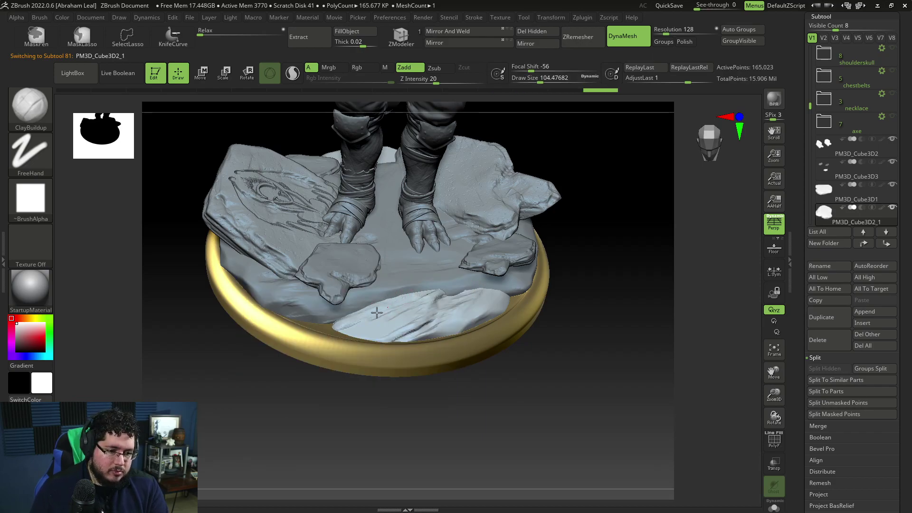
# Flatten the ridges on the front rock into planes with the TrimDynamic brush
pyautogui.press('b')
pyautogui.press('t')
pyautogui.press('d')
pyautogui.press(']')
pyautogui.moveTo(428, 300); pyautogui.dragTo(411, 300)
pyautogui.moveTo(471, 302); pyautogui.dragTo(480, 300)
# Add more layered rock strata across the front rock using ClayBuildup with a draw size of about 97
pyautogui.moveTo(606, 317); pyautogui.dragTo(572, 350)
pyautogui.press('b')
pyautogui.press('c')
pyautogui.press('b')
pyautogui.press('space')
pyautogui.moveTo(456, 347); pyautogui.dragTo(447, 347)
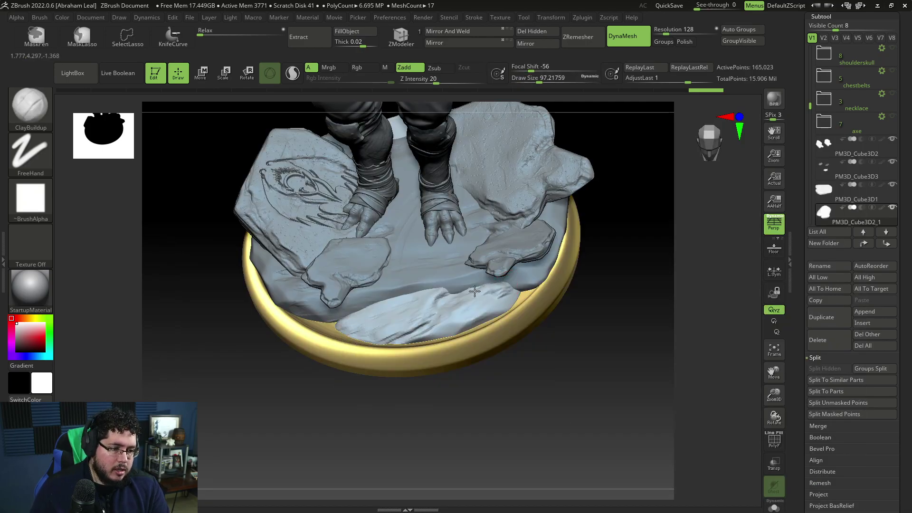
pyautogui.moveTo(506, 293); pyautogui.dragTo(473, 309)
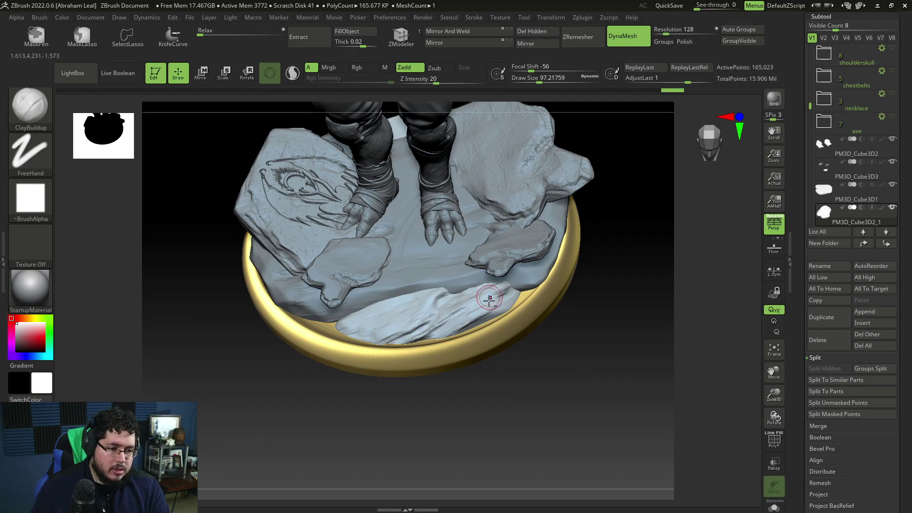
pyautogui.moveTo(490, 323)
pyautogui.mouseDown()
pyautogui.moveTo(546, 351)
pyautogui.moveTo(542, 285)
pyautogui.mouseUp()
# Try to carve cracks into the front rock with the DamStandard brush, and undo the strokes
pyautogui.press('b')
pyautogui.press('d')
pyautogui.press('s')
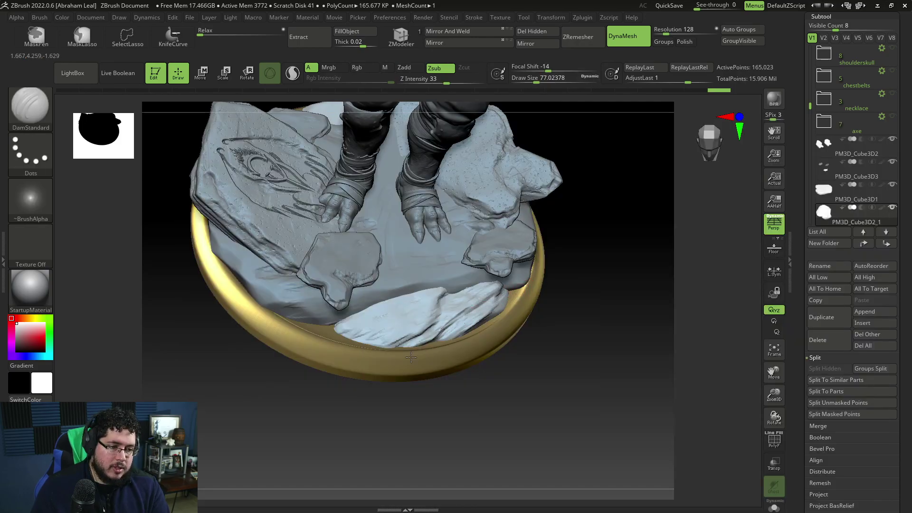
pyautogui.hotkey('ctrl', 'z')
pyautogui.hotkey('ctrl', 'z')
# Sculpt matching diagonal rock strata into the main ground rock using ClayBuildup with draw sizes of about 116 to 154
pyautogui.moveTo(576, 307); pyautogui.dragTo(564, 279)
pyautogui.keyDown('alt'); pyautogui.click(394, 280); pyautogui.keyUp('alt')
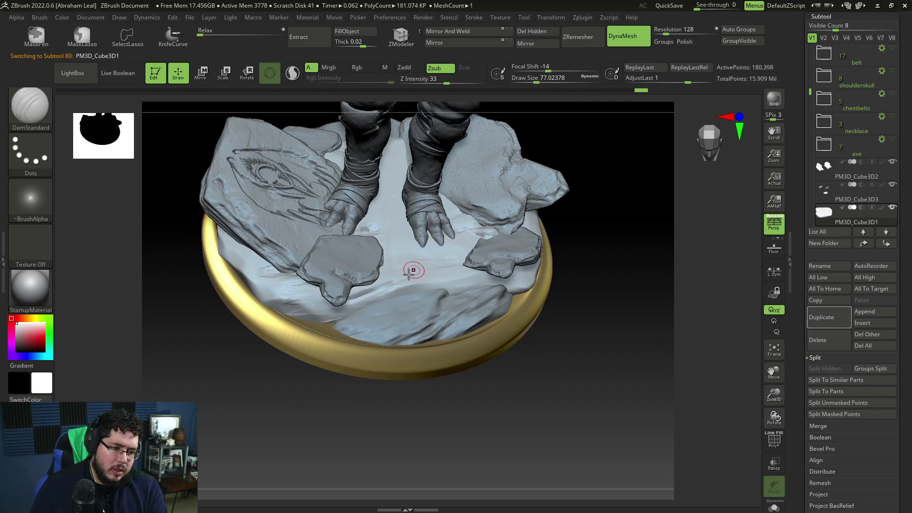
pyautogui.press('b')
pyautogui.press('c')
pyautogui.press('b')
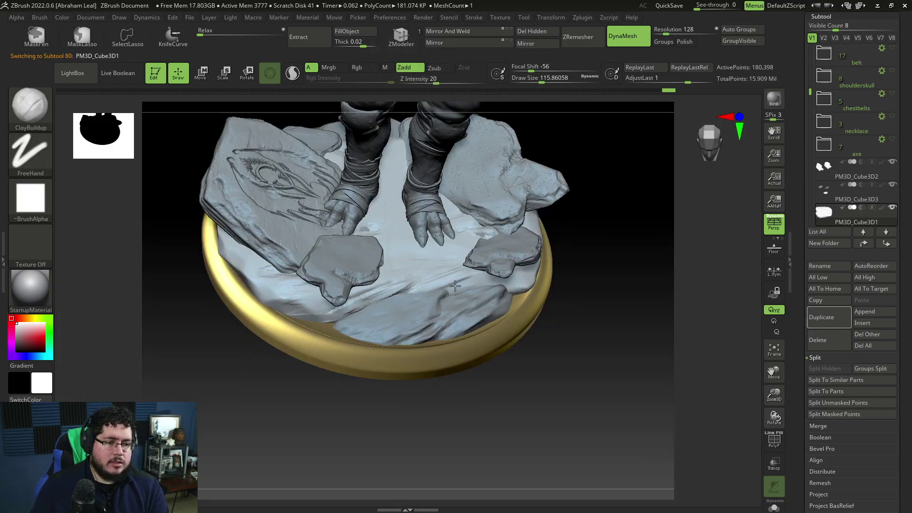
pyautogui.press('space')
pyautogui.moveTo(381, 301); pyautogui.dragTo(386, 301)
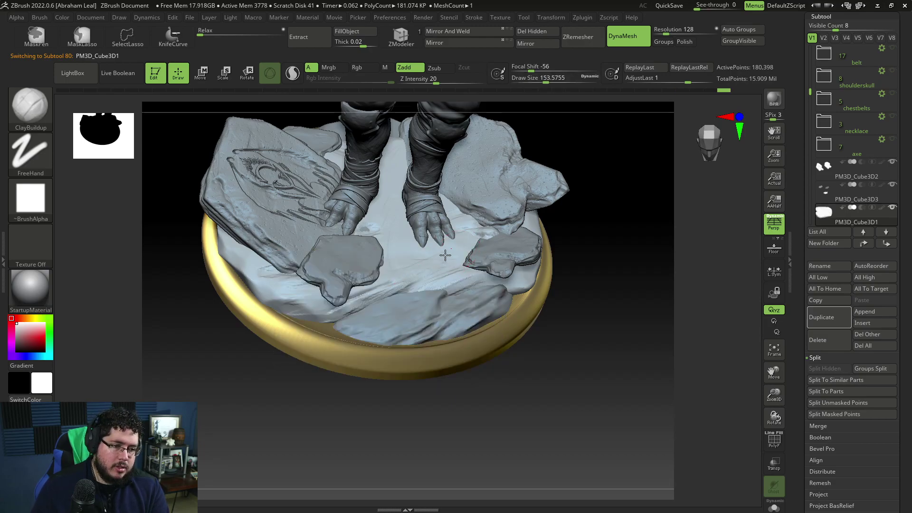
pyautogui.moveTo(592, 292); pyautogui.dragTo(606, 313)
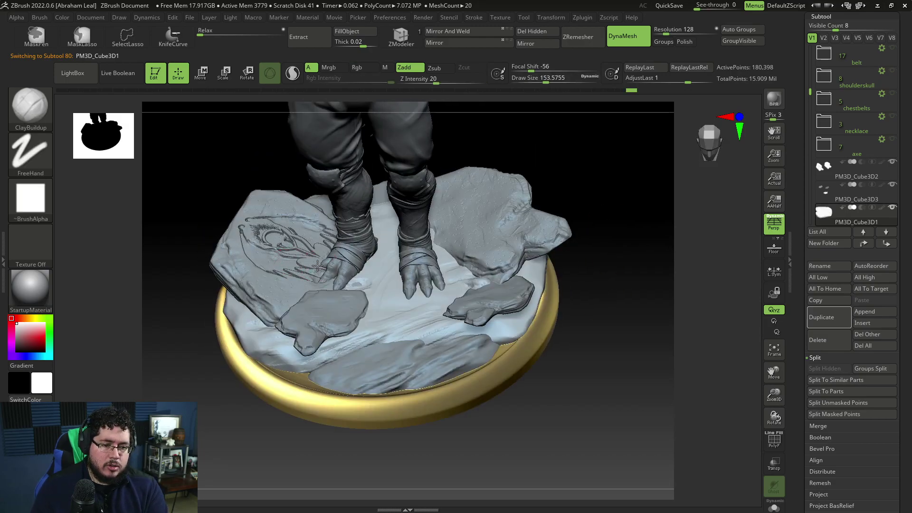
# Make Thyros_Body_Folder and the other hidden subtool folders visible, showing the complete character on the base
pyautogui.keyDown('alt'); pyautogui.click(323, 269); pyautogui.keyUp('alt')
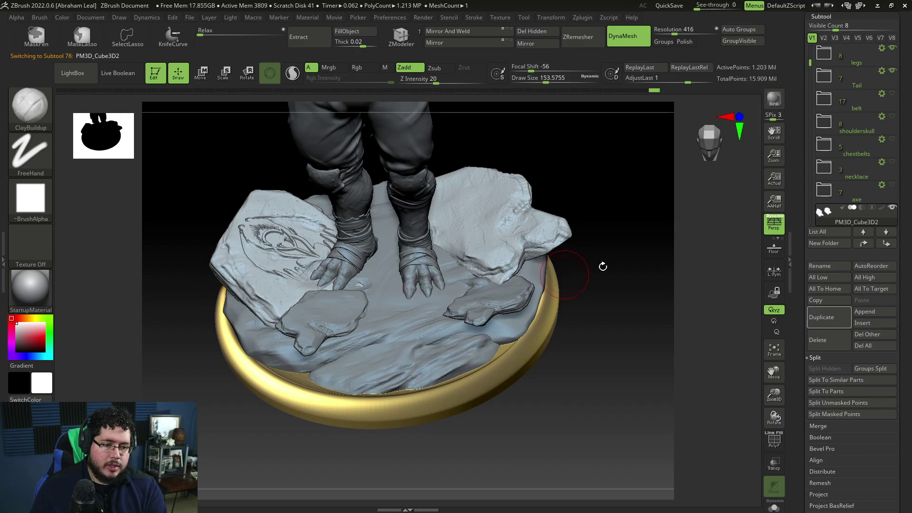
pyautogui.moveTo(618, 263); pyautogui.dragTo(376, 293, button='right')
pyautogui.moveTo(609, 270); pyautogui.dragTo(594, 299)
pyautogui.moveTo(619, 240); pyautogui.dragTo(672, 208)
pyautogui.moveTo(811, 60); pyautogui.dragTo(811, 47)
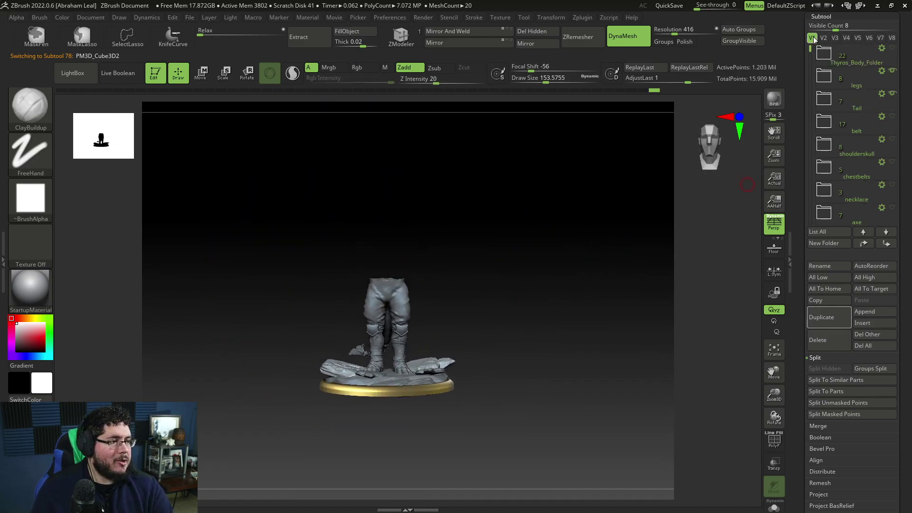
pyautogui.click(892, 48)
pyautogui.moveTo(595, 259); pyautogui.dragTo(589, 289)
pyautogui.moveTo(589, 289); pyautogui.dragTo(603, 313, button='right')
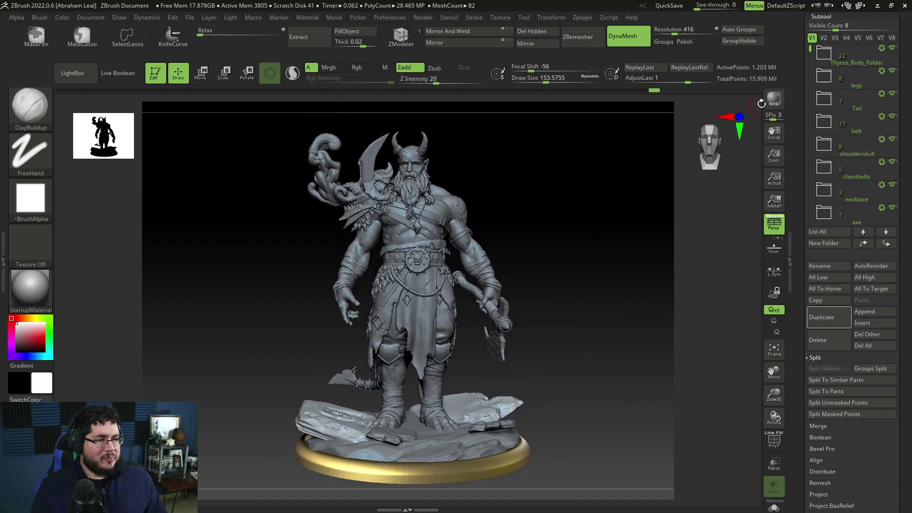